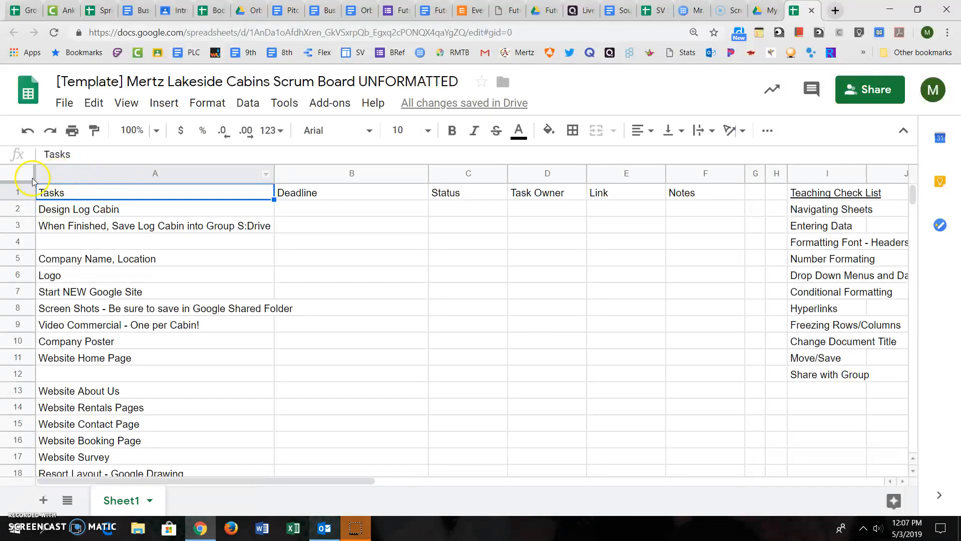
# Move the cell selection between the checklist's first entry and the Tasks and Deadline cells in rows 1 and 2
pyautogui.click(812, 211)
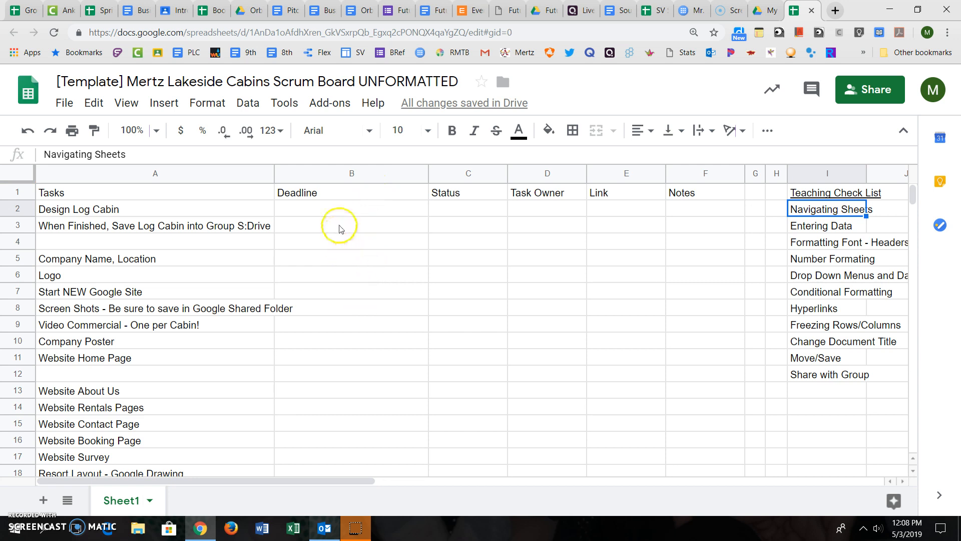
pyautogui.click(226, 199)
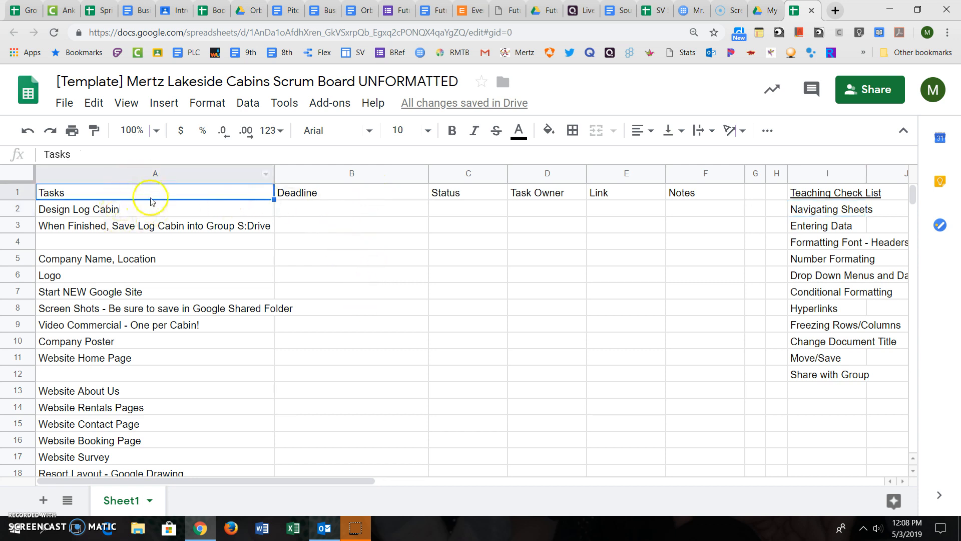
pyautogui.press('Right')
pyautogui.press('Left')
pyautogui.press('Down')
pyautogui.press('Right')
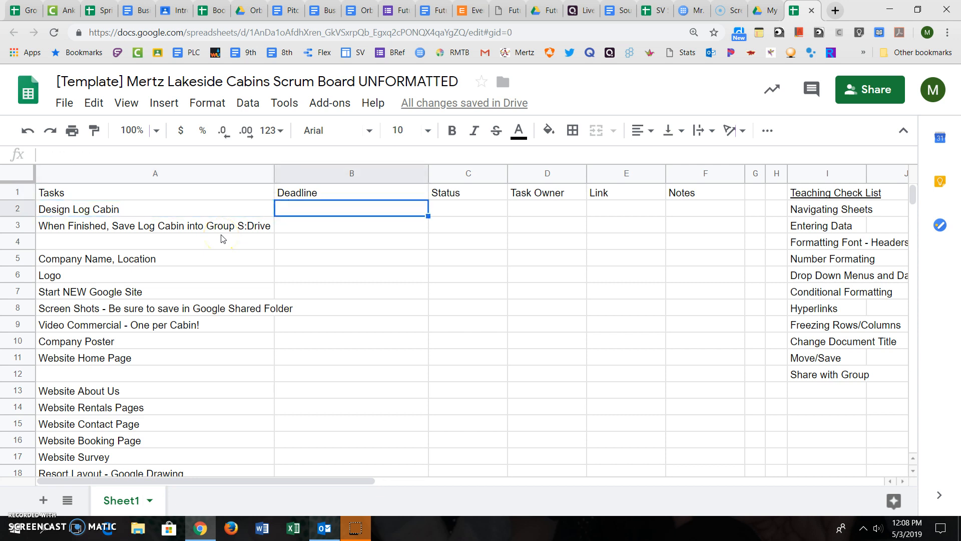
pyautogui.press('Up')
pyautogui.press('Left')
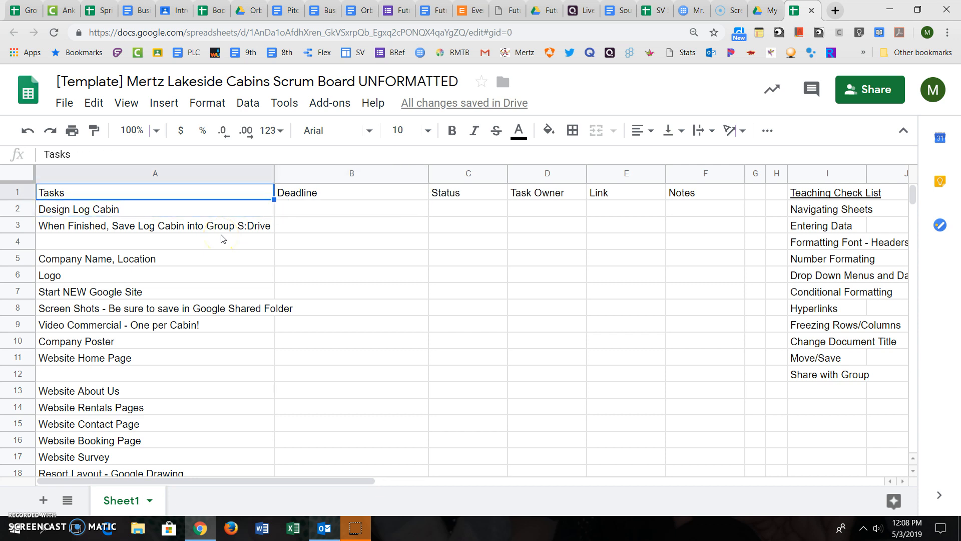
pyautogui.press('Right')
pyautogui.press('Down')
pyautogui.press('Left')
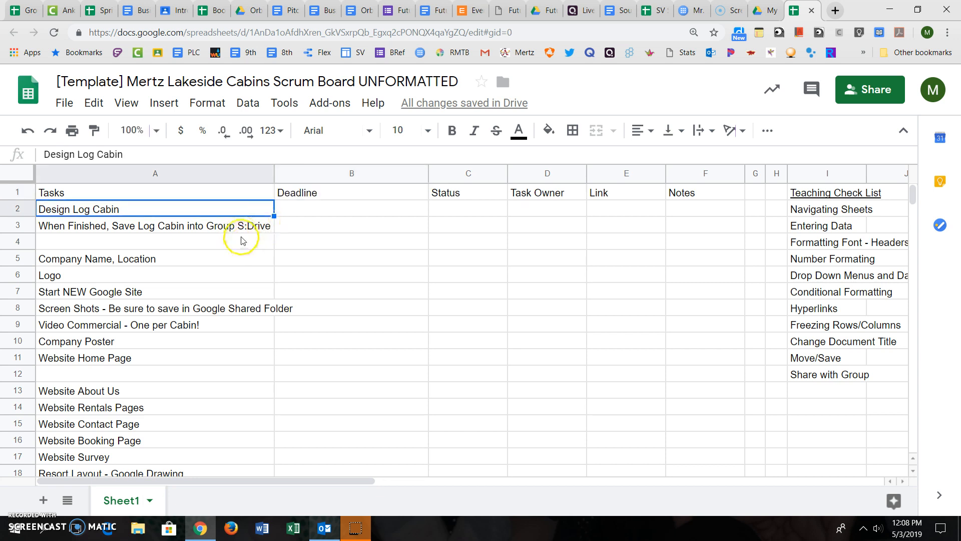
# Practise selecting whole ranges: column A, row 1, rows 1 to 6, and columns A through C
pyautogui.click(181, 175)
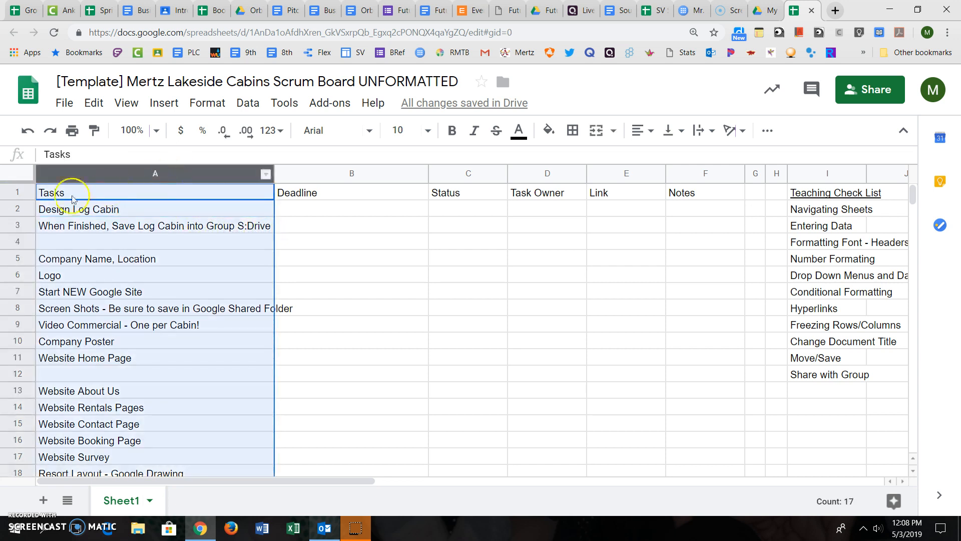
pyautogui.click(16, 191)
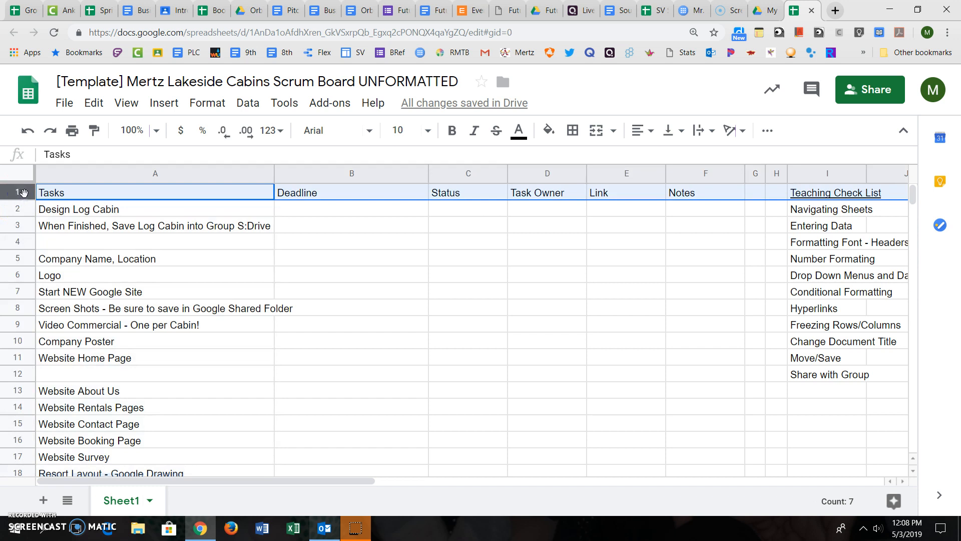
pyautogui.keyDown('shift'); pyautogui.click(16, 274); pyautogui.keyUp('shift')
pyautogui.click(125, 308)
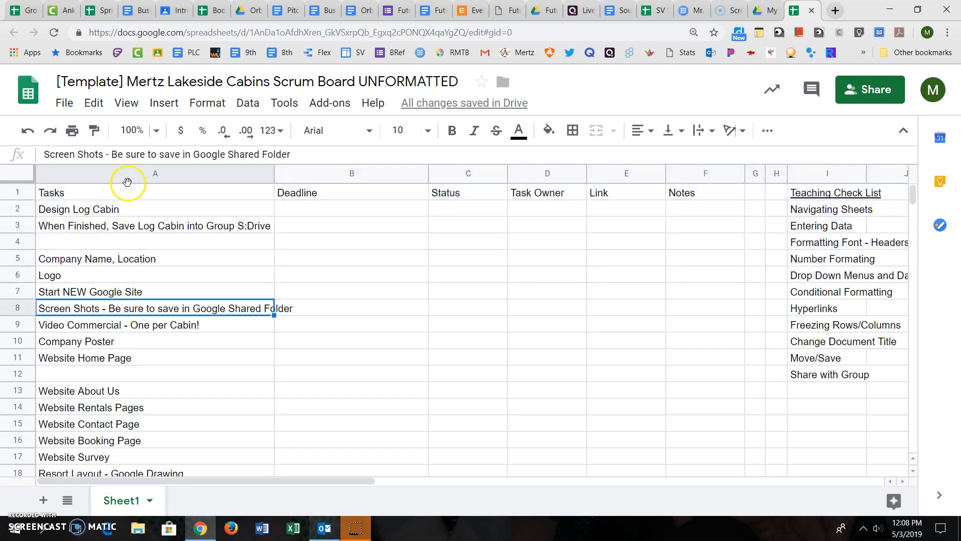
pyautogui.click(131, 173)
pyautogui.keyDown('shift'); pyautogui.click(441, 175); pyautogui.keyUp('shift')
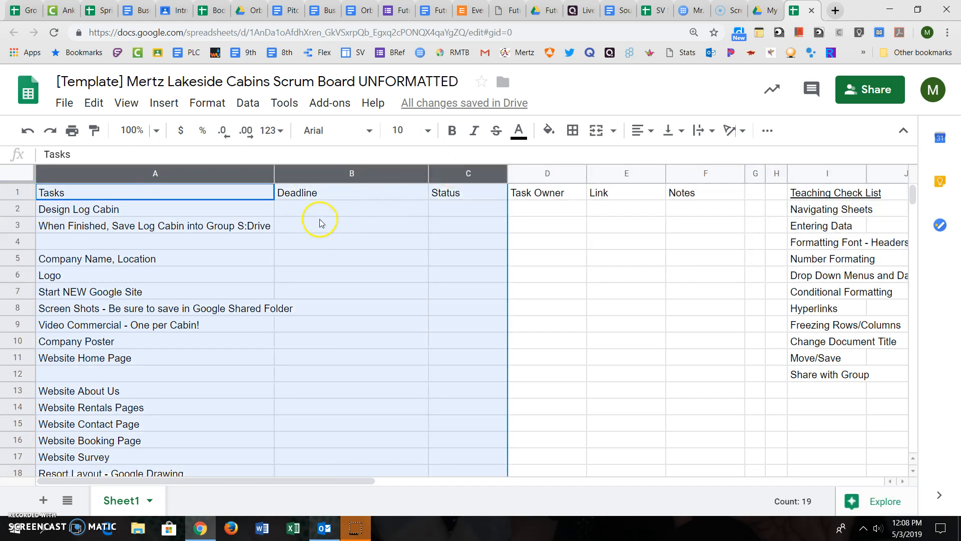
pyautogui.click(224, 212)
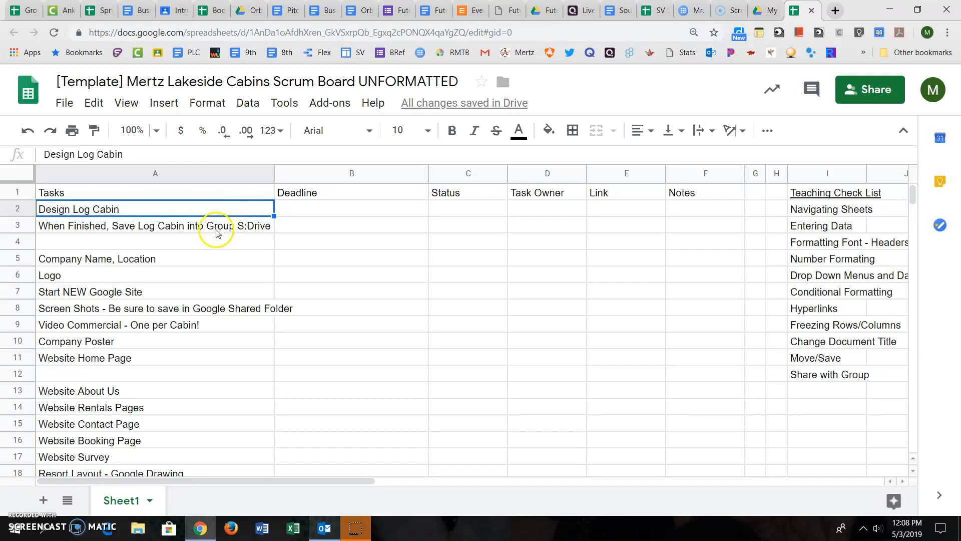
# Center and bold the row 1 headers from Tasks through Notes and set their font size to 12
pyautogui.click(816, 243)
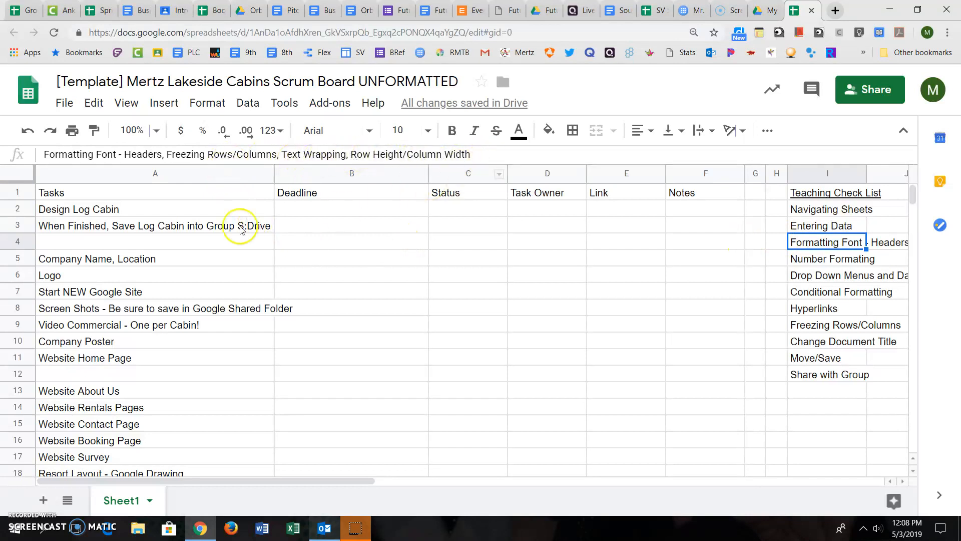
pyautogui.click(161, 192)
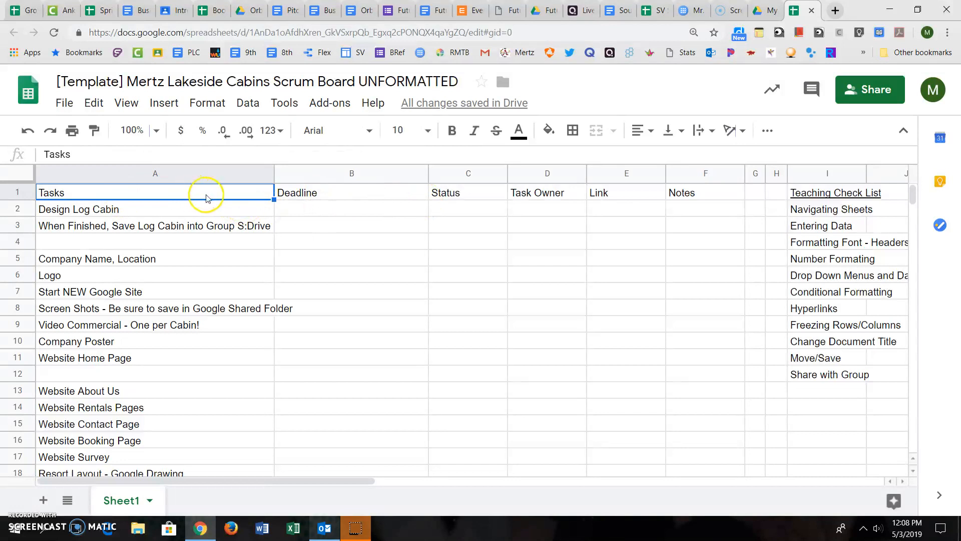
pyautogui.keyDown('shift'); pyautogui.click(680, 196); pyautogui.keyUp('shift')
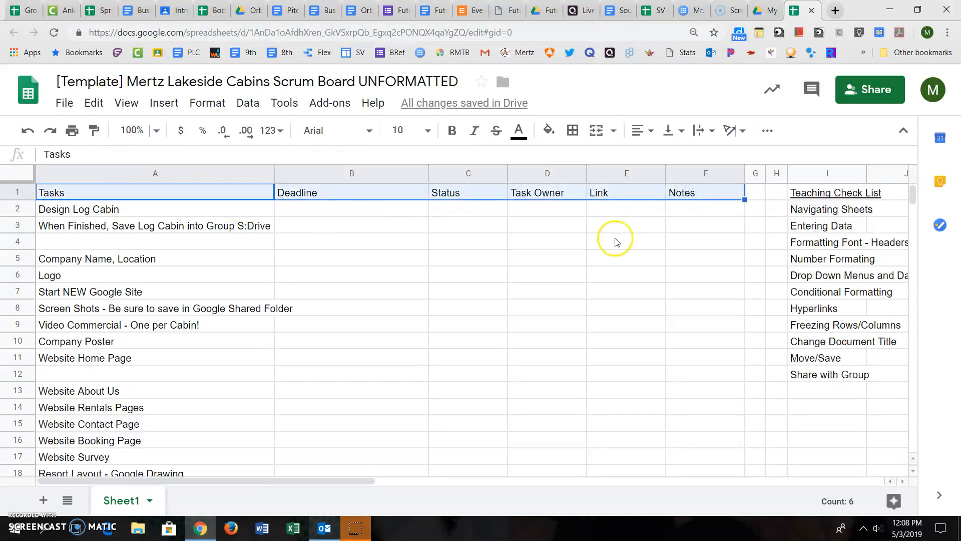
pyautogui.click(642, 131)
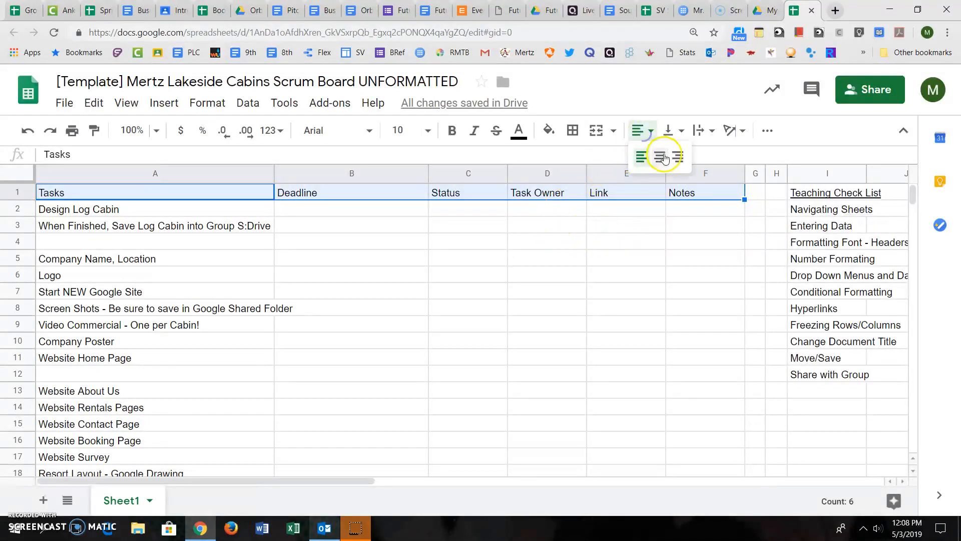
pyautogui.click(661, 157)
pyautogui.click(452, 132)
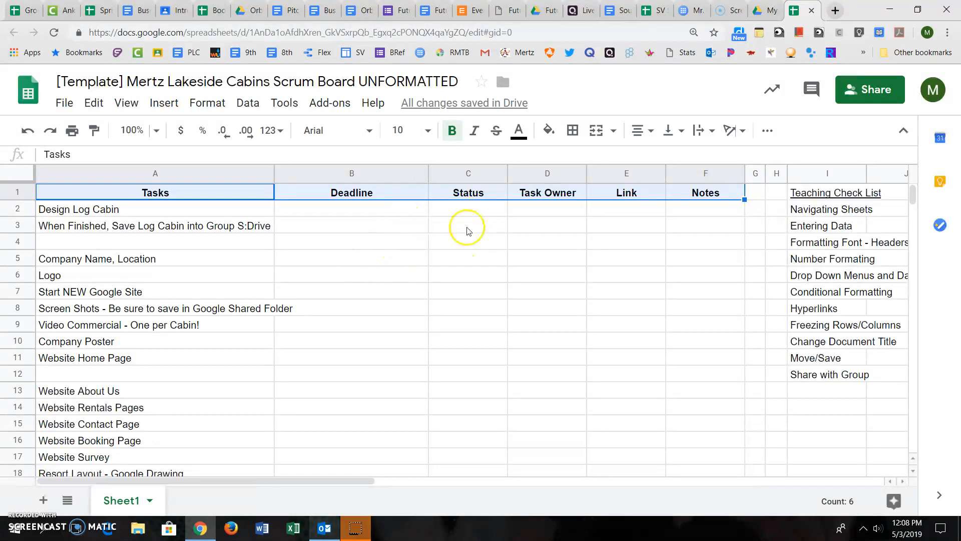
pyautogui.click(428, 130)
pyautogui.click(411, 308)
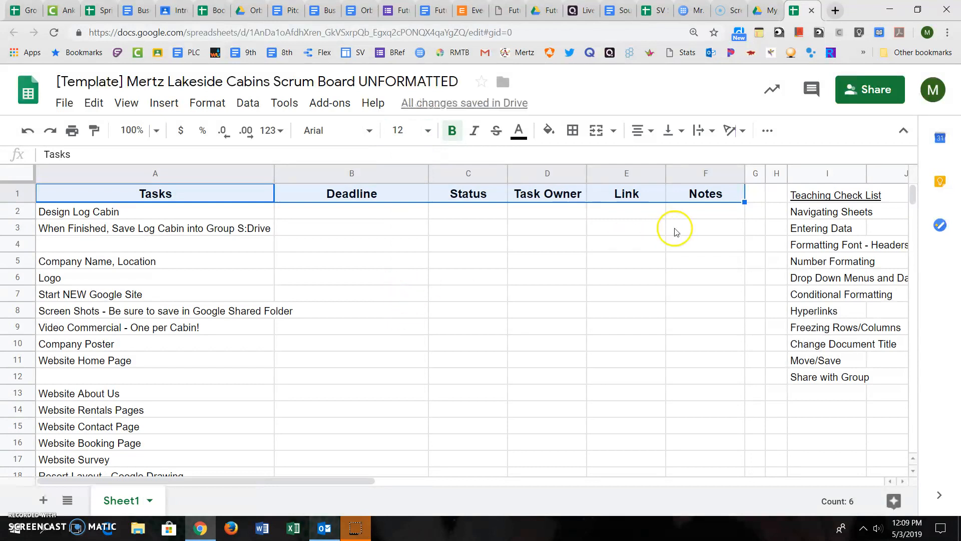
# Freeze the first row so the headers stay in place, and check it by scrolling through the task list
pyautogui.click(816, 241)
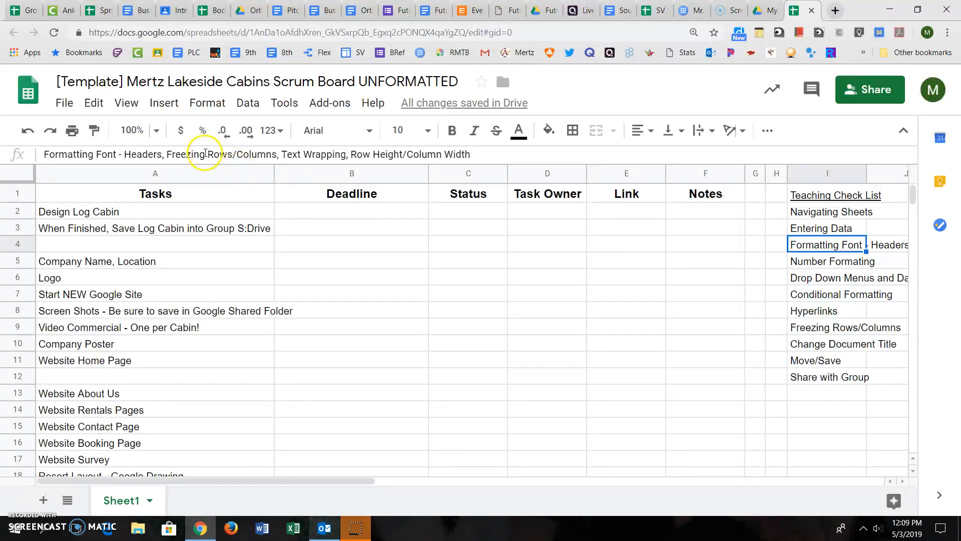
pyautogui.click(120, 192)
pyautogui.scroll(-5, 256, 291)
pyautogui.scroll(5, 256, 291)
pyautogui.scroll(-4, 257, 290)
pyautogui.scroll(4, 257, 293)
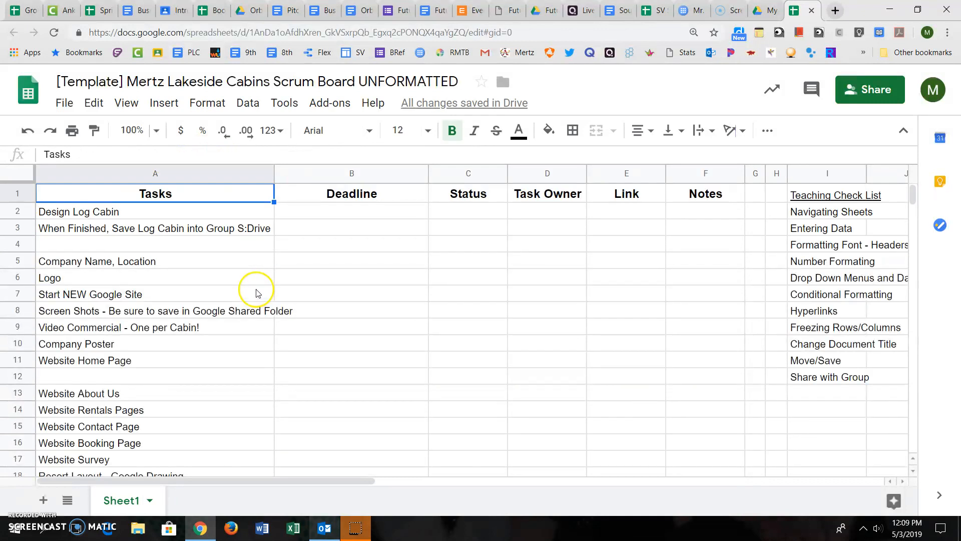
pyautogui.moveTo(352, 481); pyautogui.dragTo(305, 467)
pyautogui.click(136, 104)
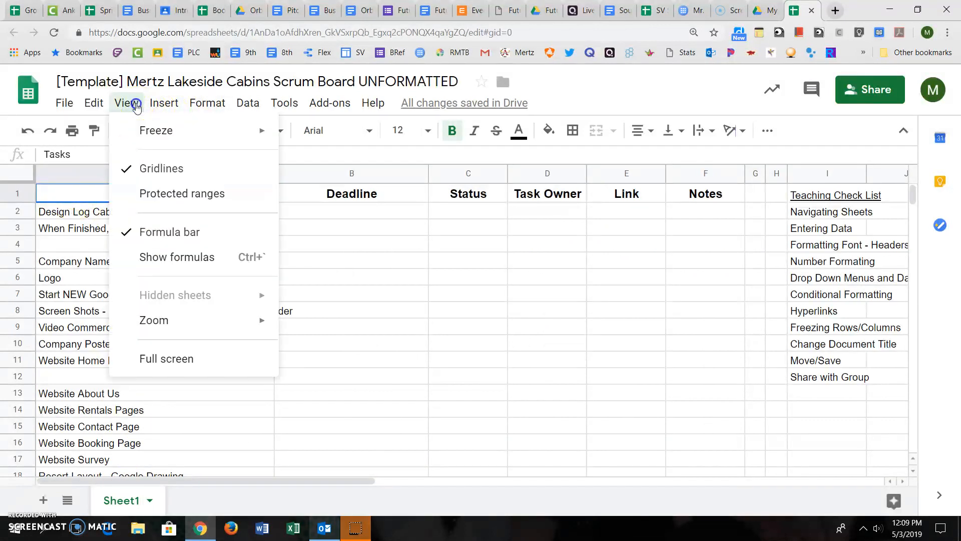
pyautogui.click(149, 136)
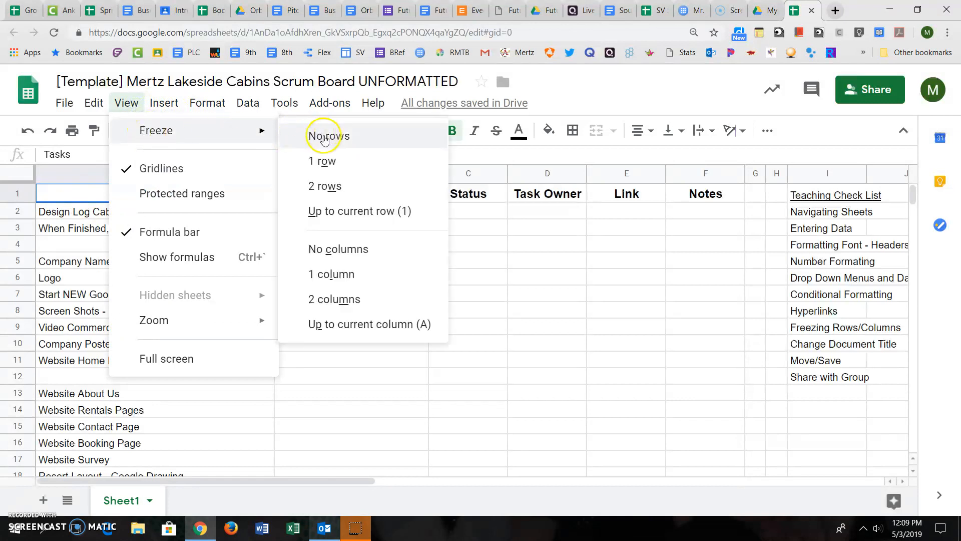
pyautogui.click(328, 163)
pyautogui.scroll(-4, 274, 300)
pyautogui.scroll(4, 275, 300)
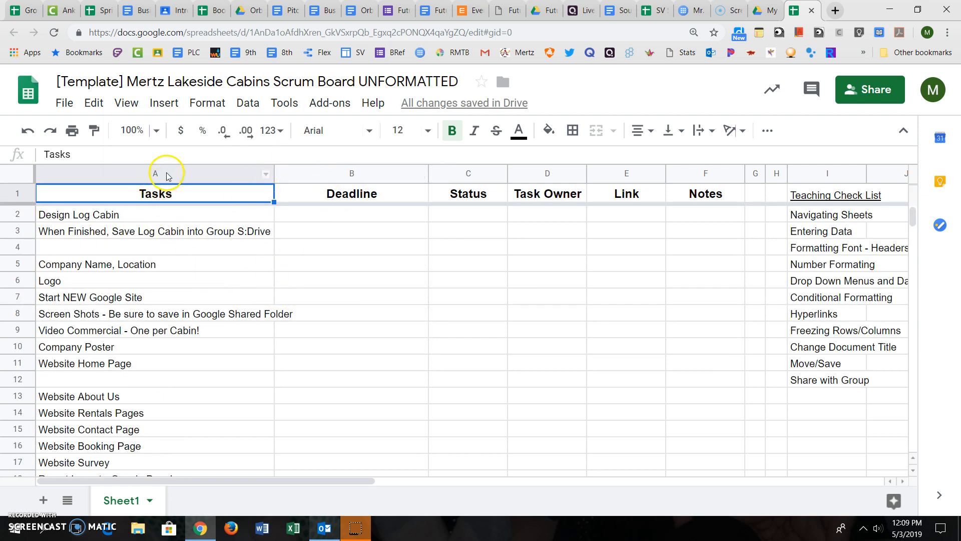
# Freeze the first column so the Tasks list stays in place when moving sideways
pyautogui.click(126, 103)
pyautogui.moveTo(150, 131)
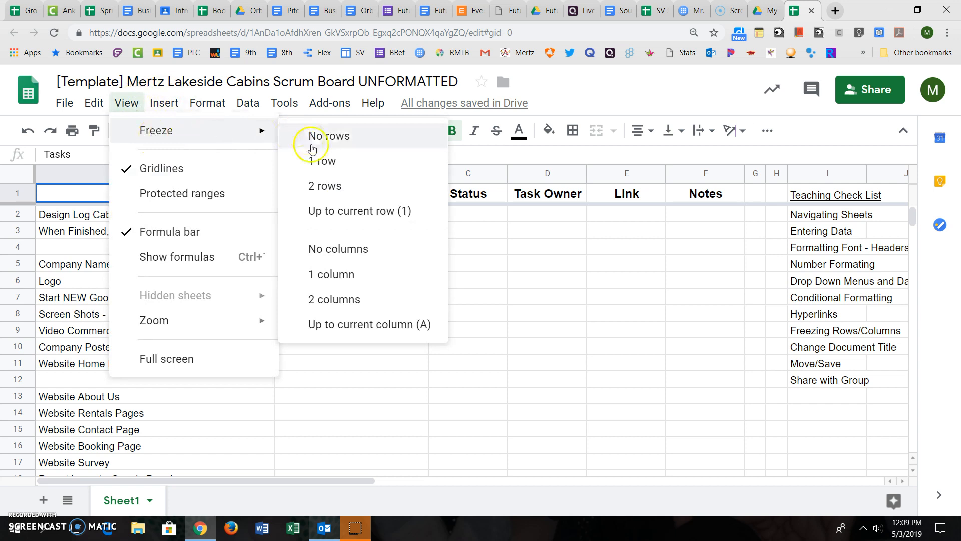
pyautogui.click(336, 274)
pyautogui.moveTo(307, 483); pyautogui.dragTo(272, 467)
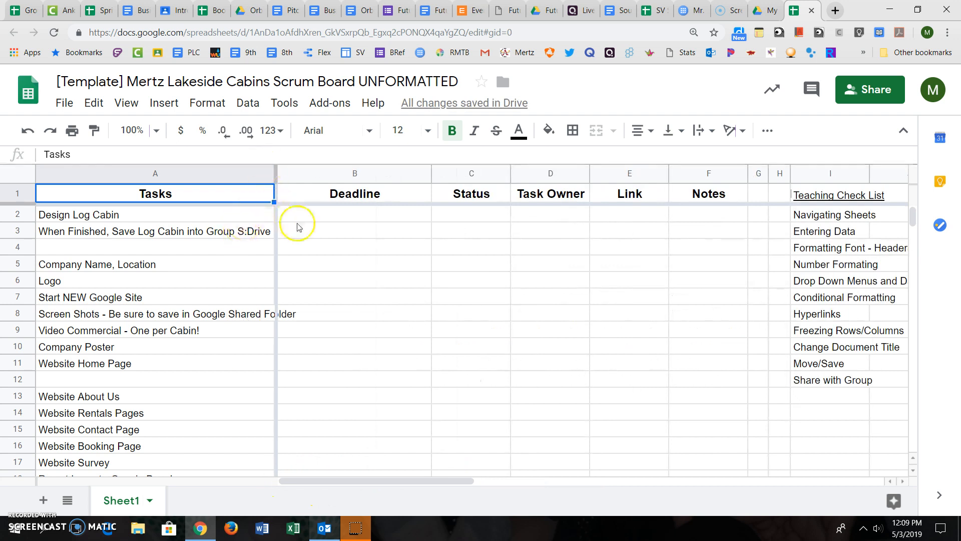
# Turn on text wrapping for the Screen Shots task in cell A8
pyautogui.click(826, 248)
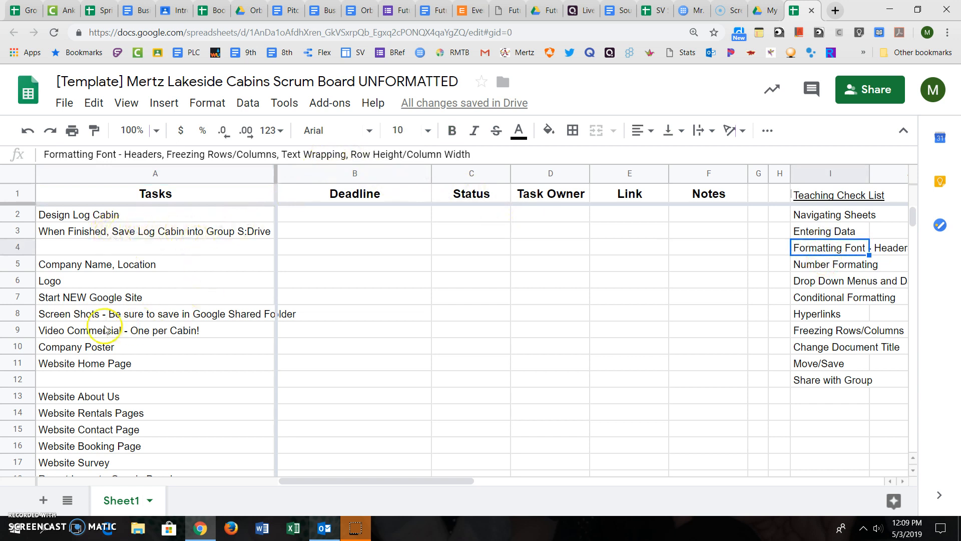
pyautogui.click(70, 314)
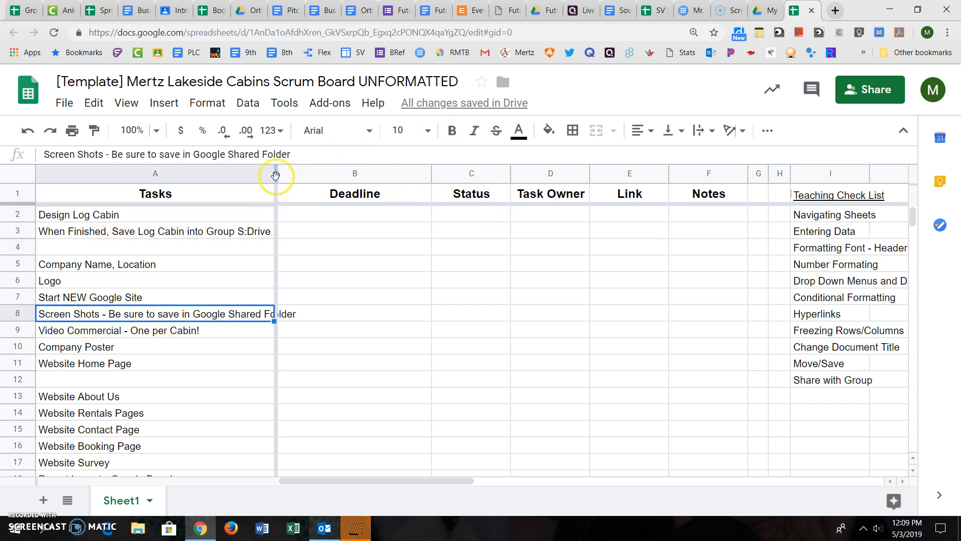
pyautogui.moveTo(276, 176); pyautogui.dragTo(205, 177)
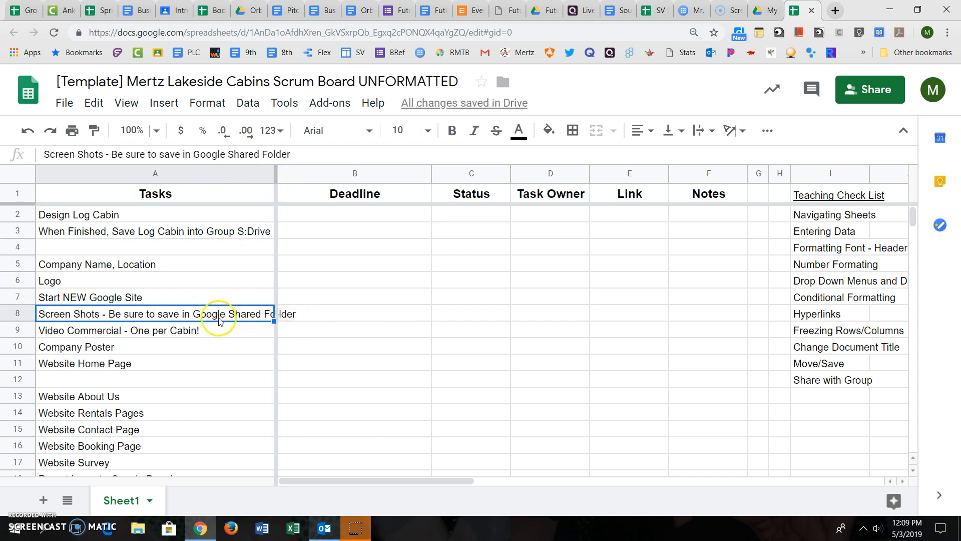
pyautogui.click(713, 131)
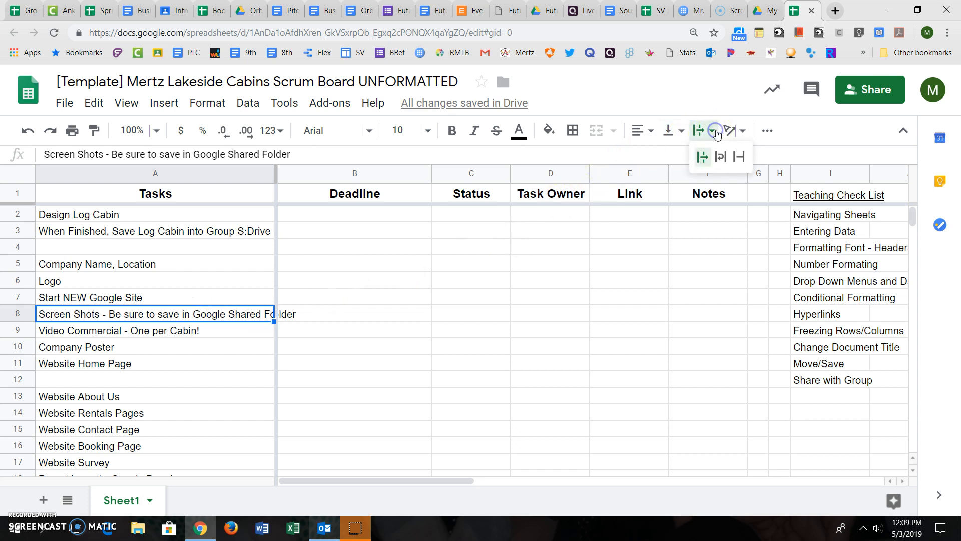
pyautogui.click(721, 157)
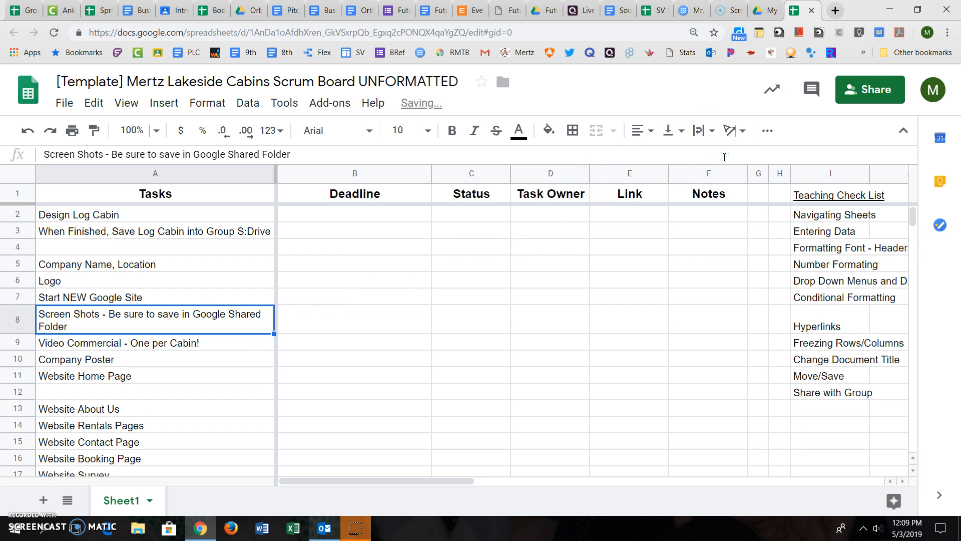
pyautogui.click(712, 131)
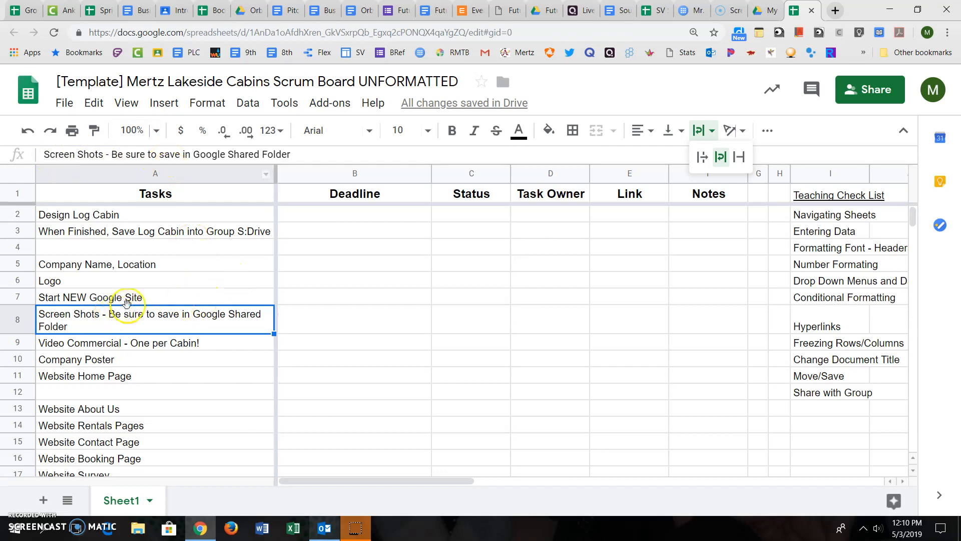
# Try a manual line break after Logo in cell A6 and remove it again
pyautogui.click(98, 281)
pyautogui.doubleClick(97, 281)
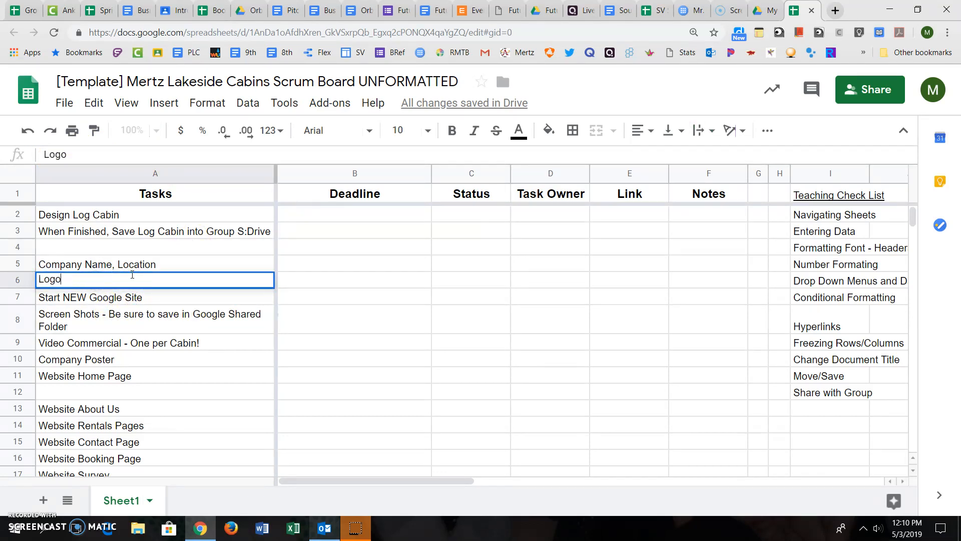
pyautogui.hotkey('alt', 'Return')
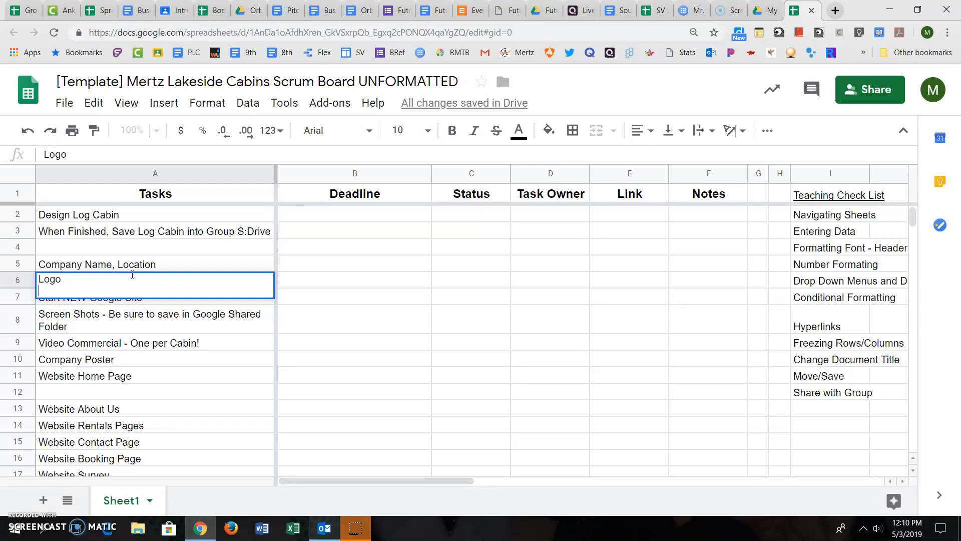
pyautogui.click(374, 279)
pyautogui.doubleClick(103, 290)
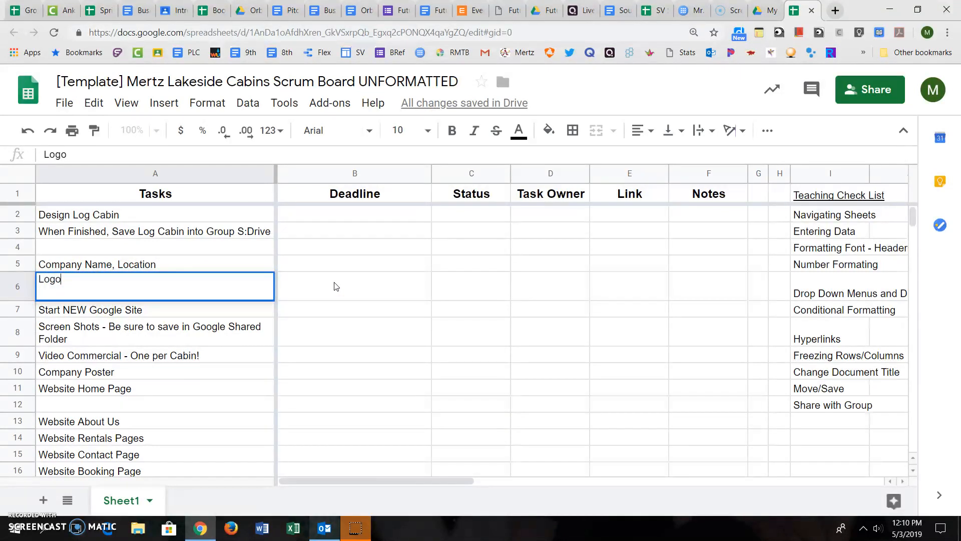
pyautogui.click(379, 280)
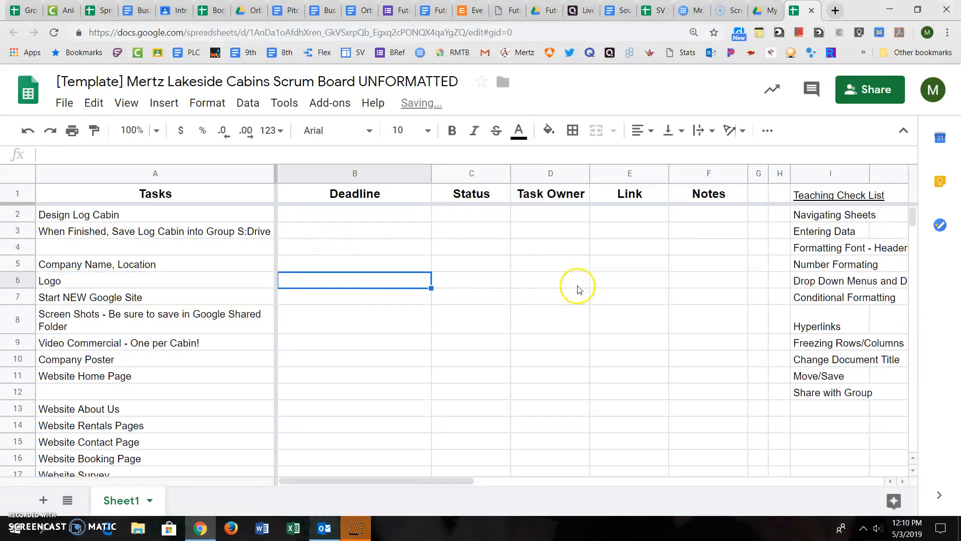
# Narrow columns B through F together so that Deadline, Status, Task Owner, Link and Notes share one equal width
pyautogui.click(840, 249)
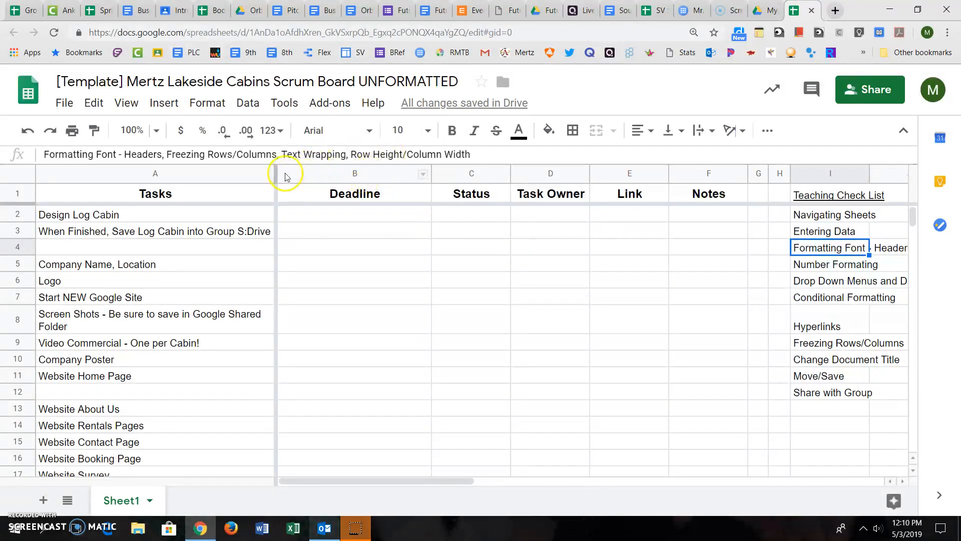
pyautogui.moveTo(431, 172)
pyautogui.mouseDown()
pyautogui.moveTo(462, 172)
pyautogui.moveTo(431, 172)
pyautogui.mouseUp()
pyautogui.click(354, 172)
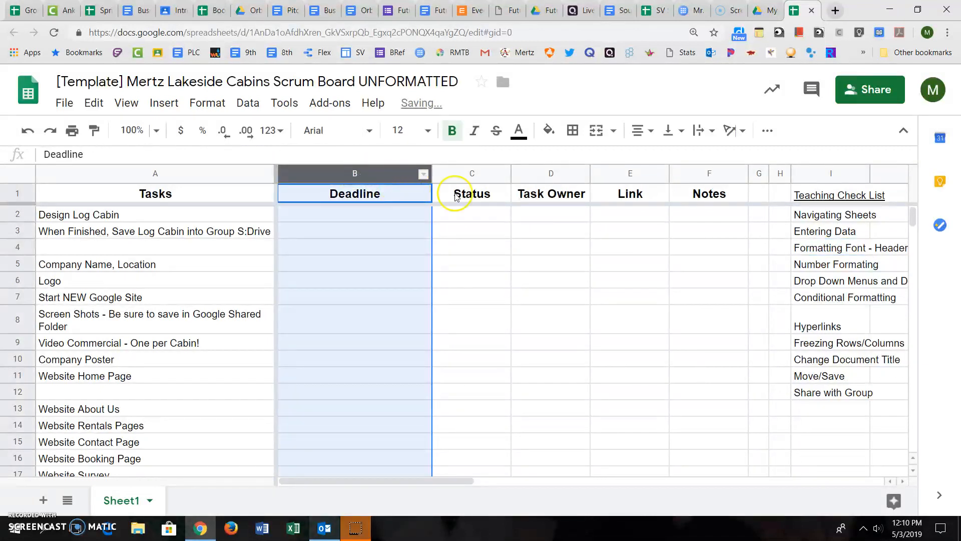
pyautogui.keyDown('shift'); pyautogui.click(710, 172); pyautogui.keyUp('shift')
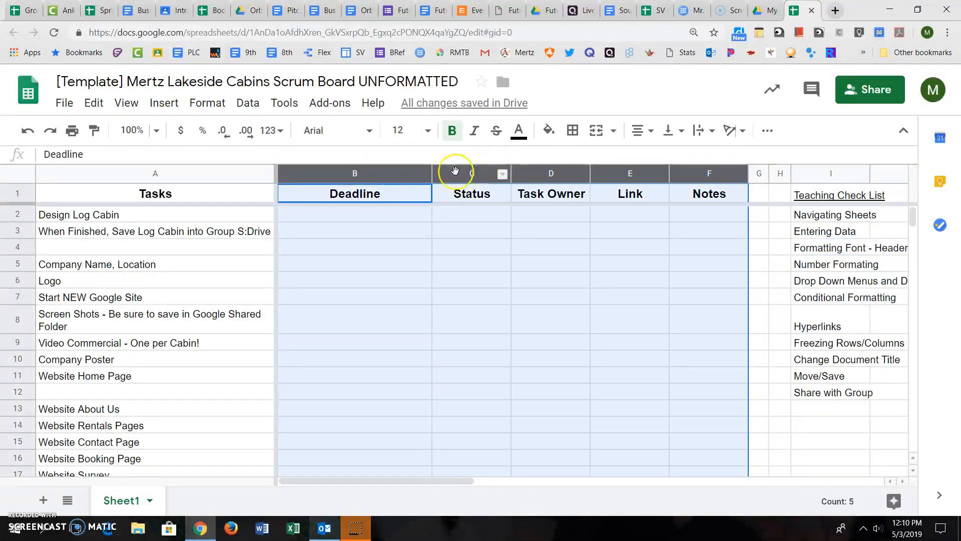
pyautogui.moveTo(438, 174); pyautogui.dragTo(365, 175)
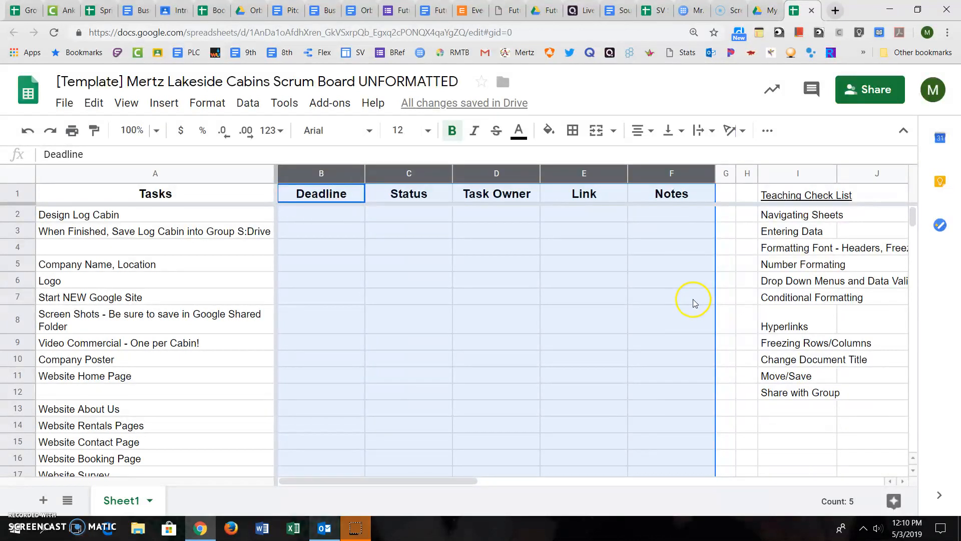
# Enter May 10th, 2019 as the deadline for the Design Log Cabin task in cell B2
pyautogui.click(23, 216)
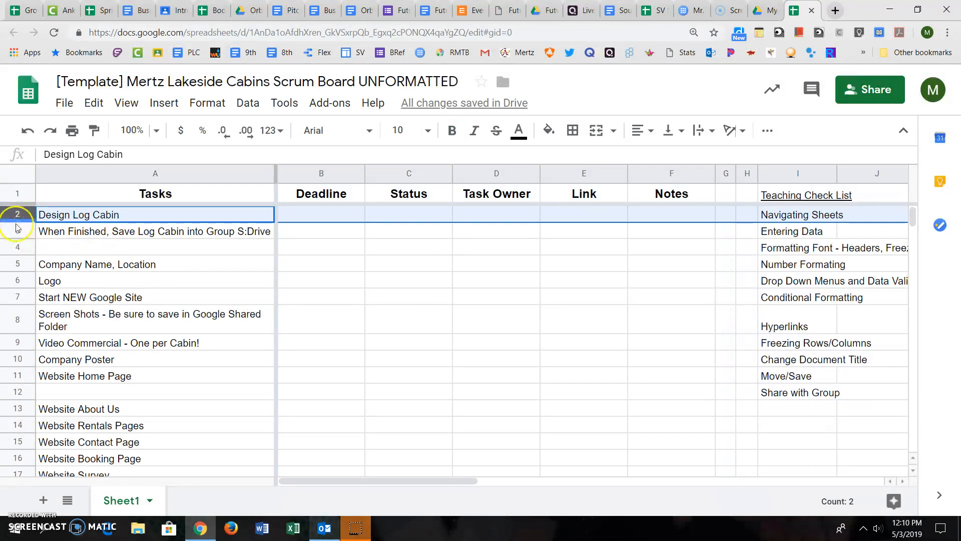
pyautogui.click(796, 249)
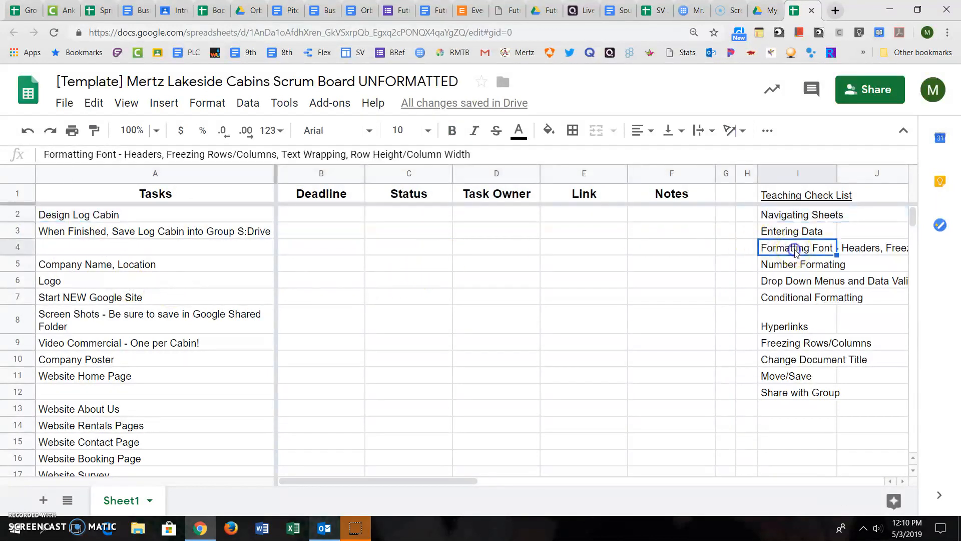
pyautogui.click(792, 269)
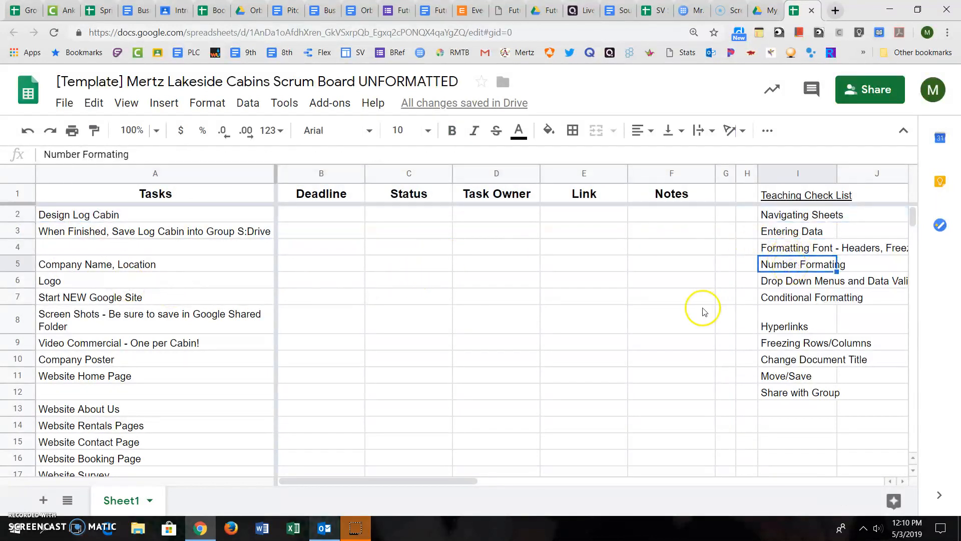
pyautogui.click(349, 219)
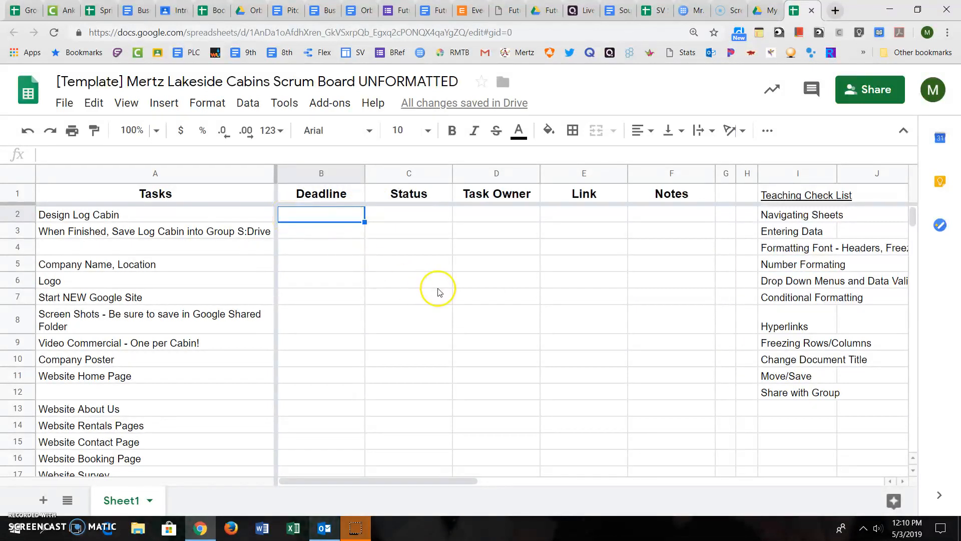
pyautogui.write('May 10th, 20')
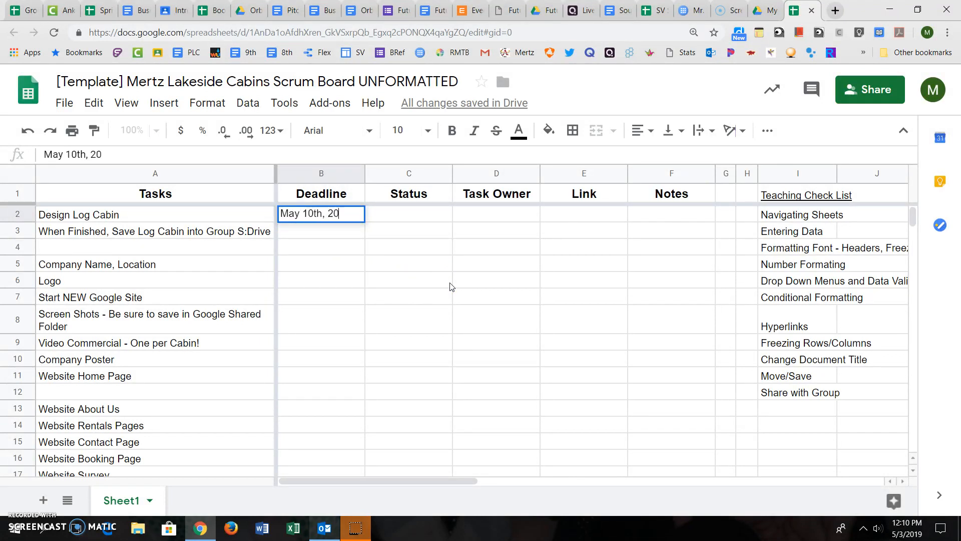
pyautogui.press('Tab')
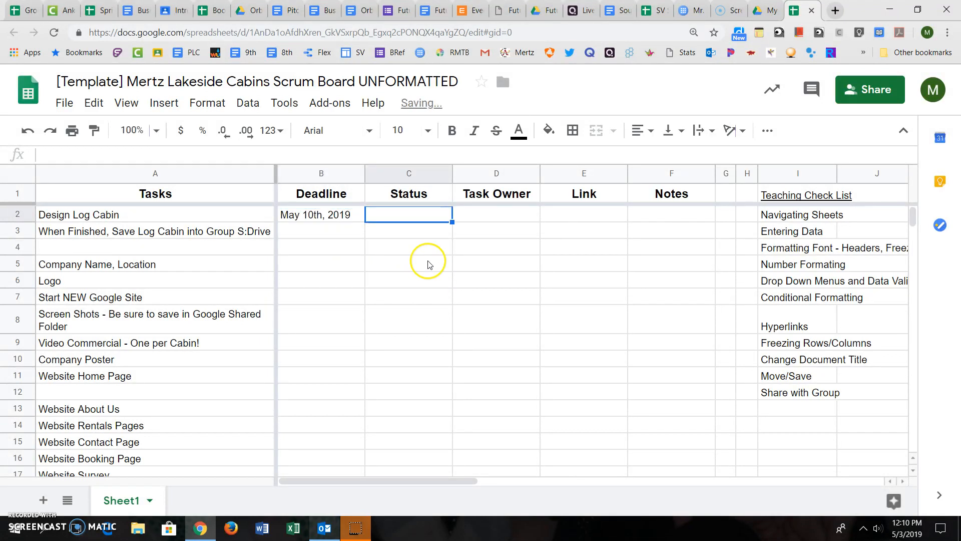
# Apply the long weekday date format (Friday, September 26, 2008) to the Deadline cells B2 through B19
pyautogui.click(319, 216)
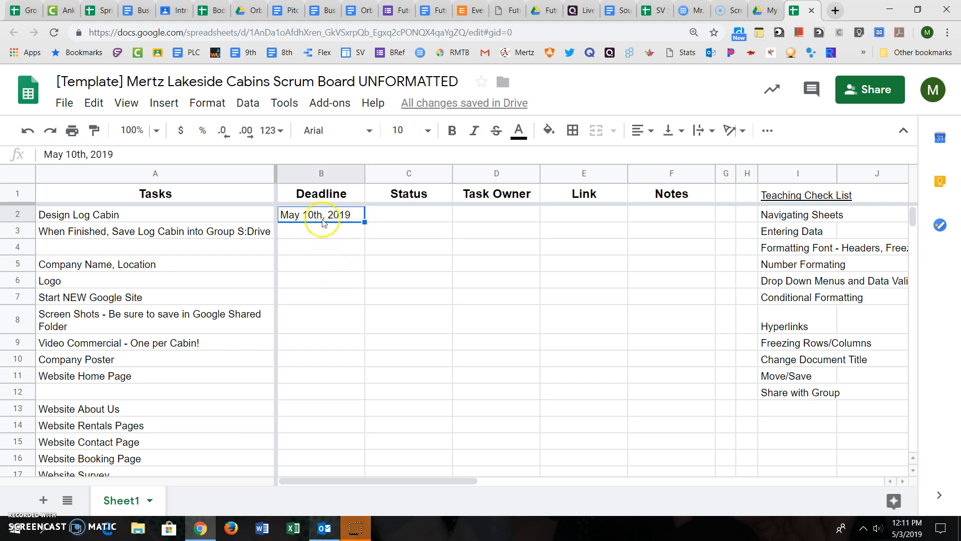
pyautogui.scroll(-2, 339, 288)
pyautogui.keyDown('shift'); pyautogui.click(344, 408); pyautogui.keyUp('shift')
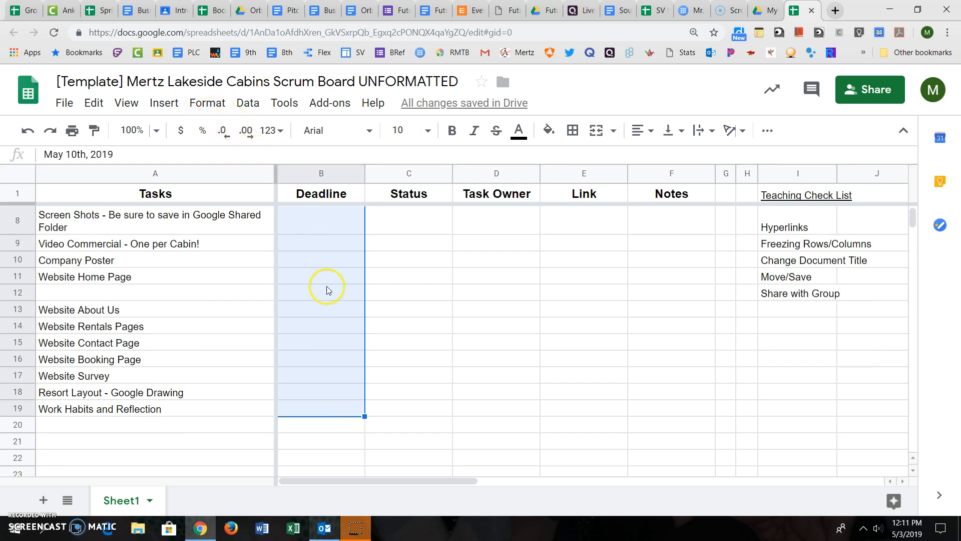
pyautogui.scroll(2, 321, 279)
pyautogui.click(209, 104)
pyautogui.moveTo(243, 133)
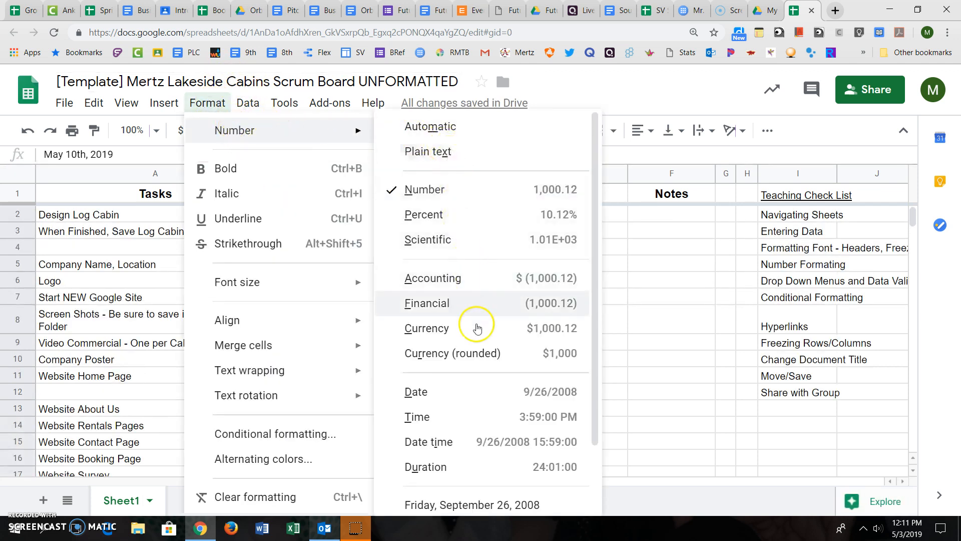
pyautogui.scroll(-3, 488, 399)
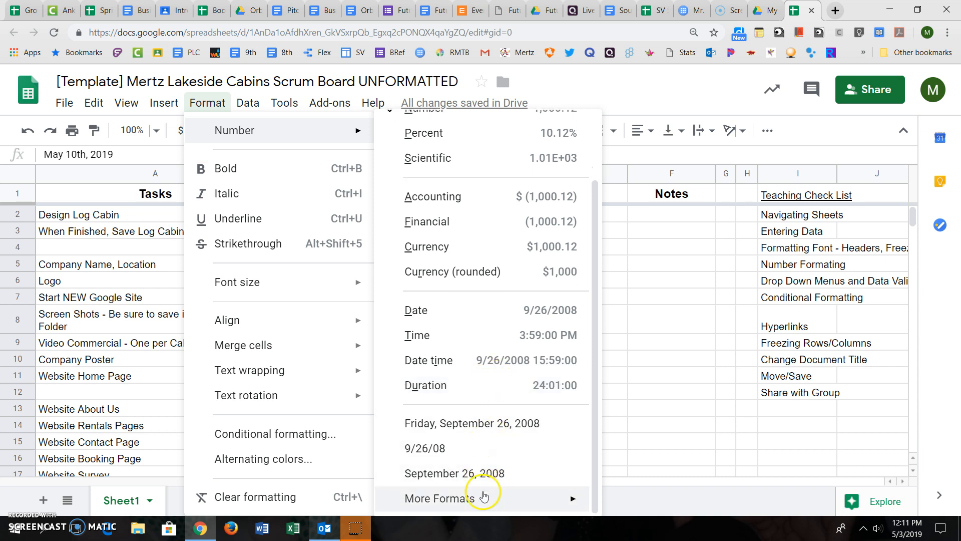
pyautogui.click(478, 431)
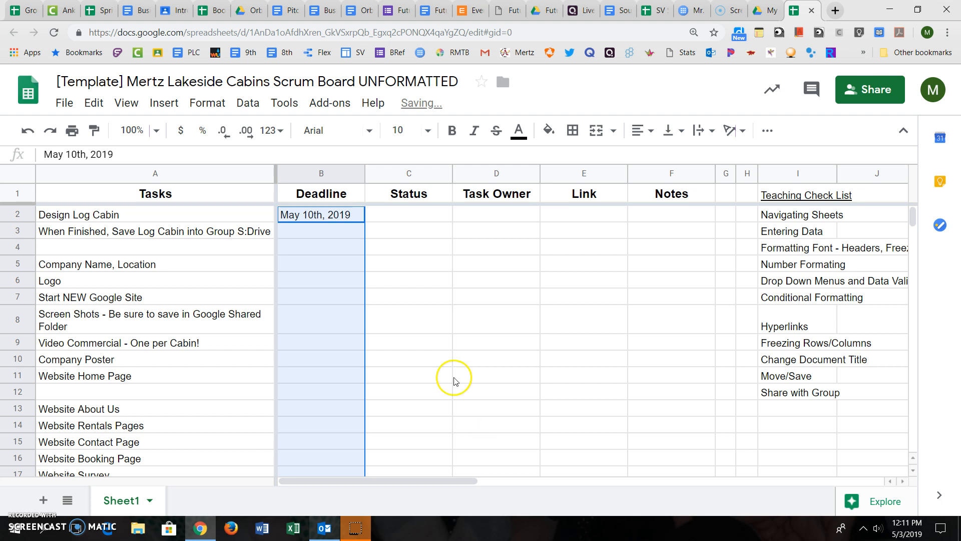
# Widen the Deadline column to about the width of two columns and reapply the long weekday date format to cell B2
pyautogui.doubleClick(363, 166)
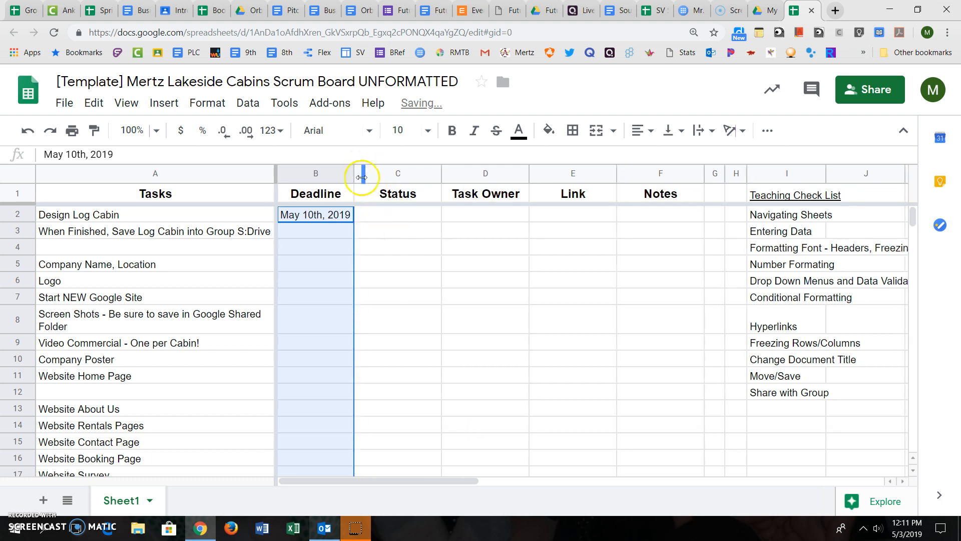
pyautogui.moveTo(357, 168); pyautogui.dragTo(435, 170)
pyautogui.click(363, 216)
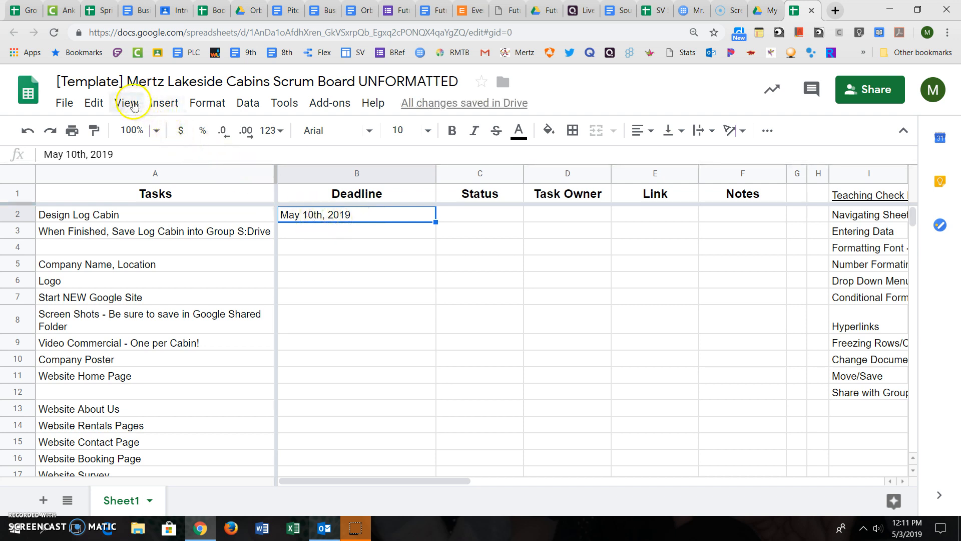
pyautogui.click(208, 105)
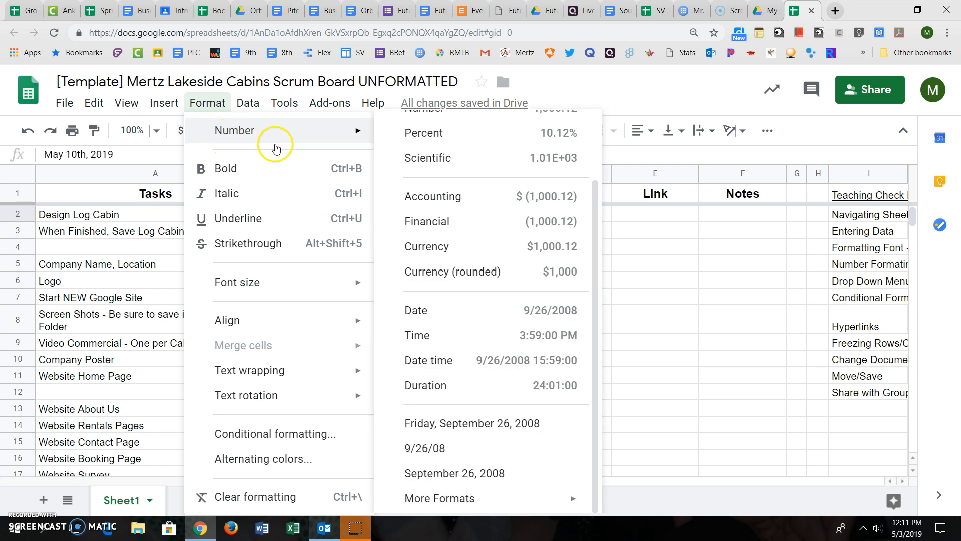
pyautogui.click(467, 429)
pyautogui.click(322, 228)
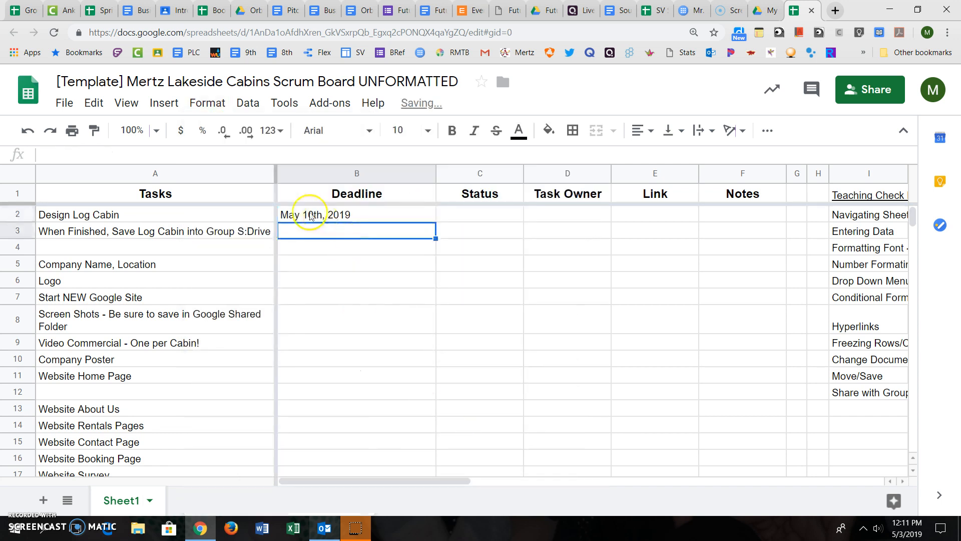
# Replace the Design Log Cabin deadline in cell B2 with the numeric date 5/10/2019
pyautogui.doubleClick(299, 218)
pyautogui.press('BackSpace')
pyautogui.press('BackSpace')
pyautogui.press('BackSpace')
pyautogui.press('BackSpace')
pyautogui.press('BackSpace')
pyautogui.press('BackSpace')
pyautogui.press('BackSpace')
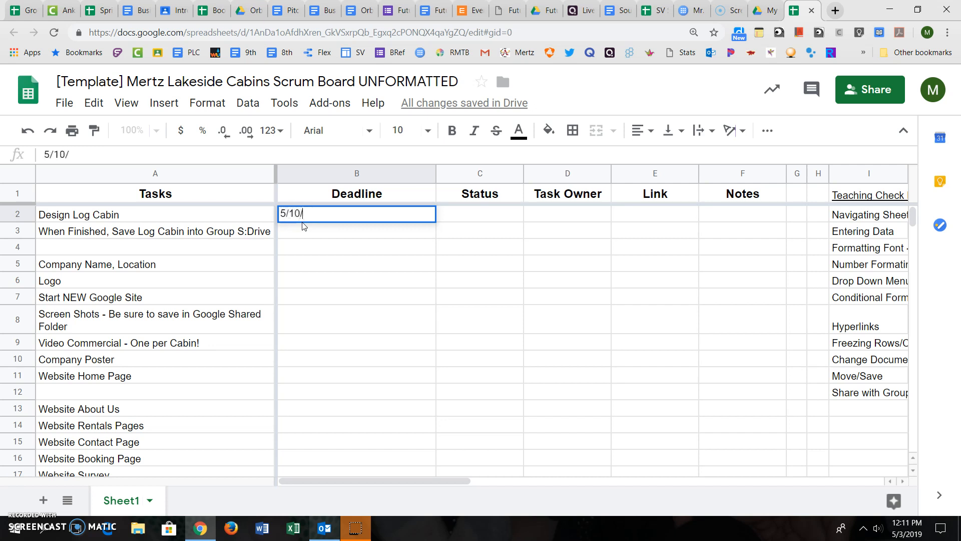
pyautogui.write('5/10/2019')
pyautogui.press('Tab')
pyautogui.click(355, 262)
# Switch the deadline in cell B2 to the short date format 9/26/08
pyautogui.click(383, 216)
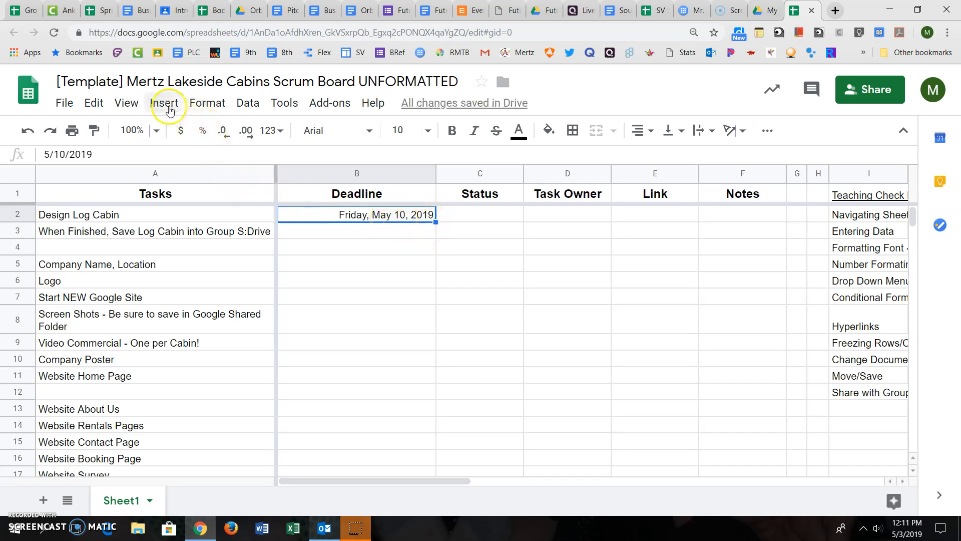
pyautogui.click(220, 103)
pyautogui.moveTo(234, 130)
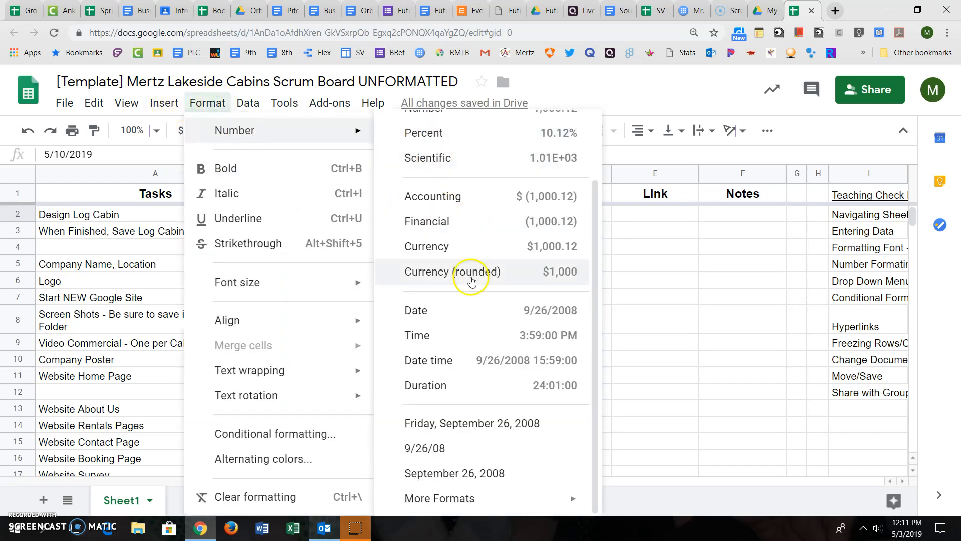
pyautogui.click(454, 447)
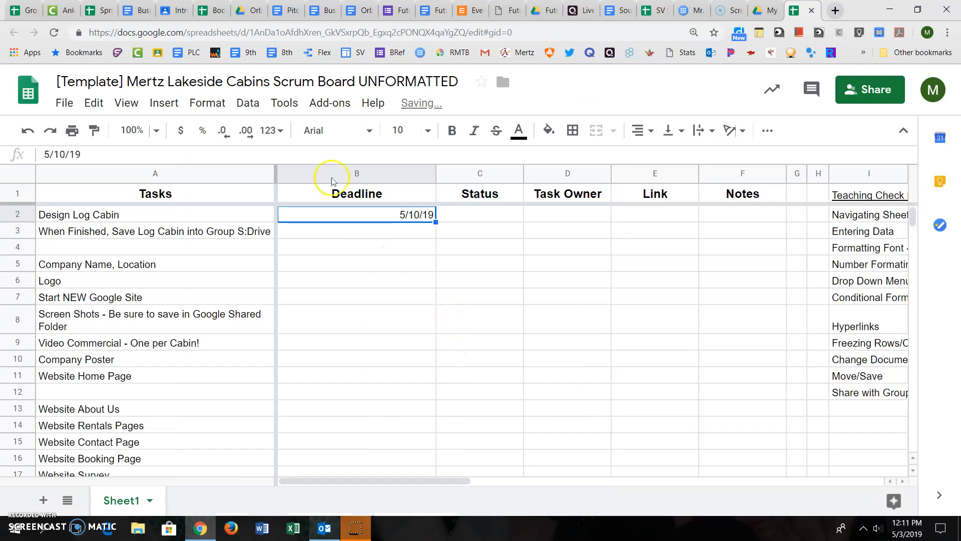
# Apply the custom day-month-year date format 5-Aug-1930 to the Design Log Cabin deadline in cell B2
pyautogui.click(216, 103)
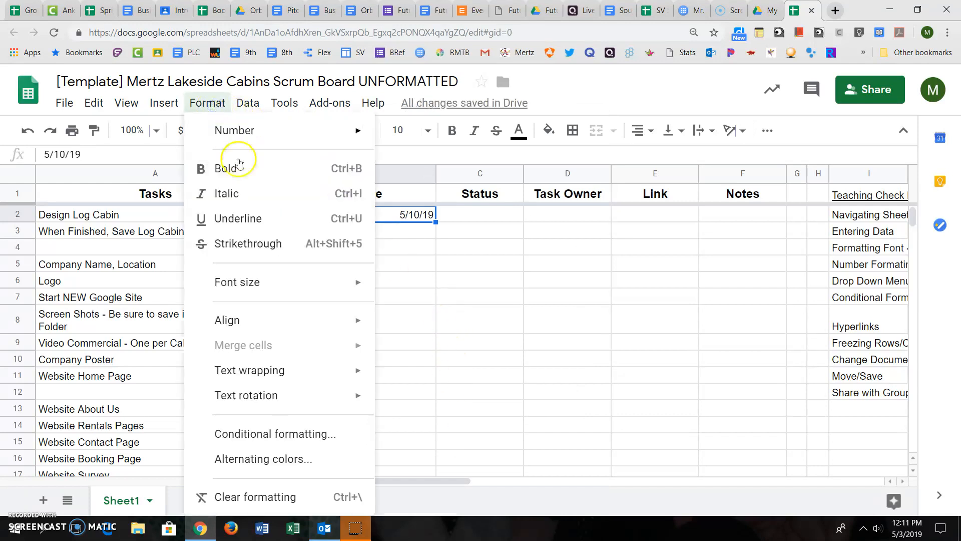
pyautogui.moveTo(279, 133)
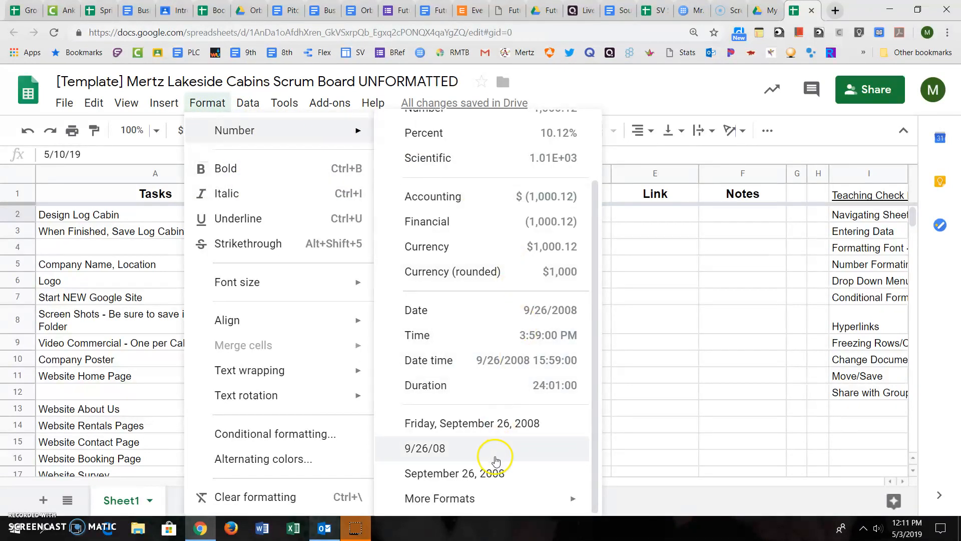
pyautogui.moveTo(505, 503)
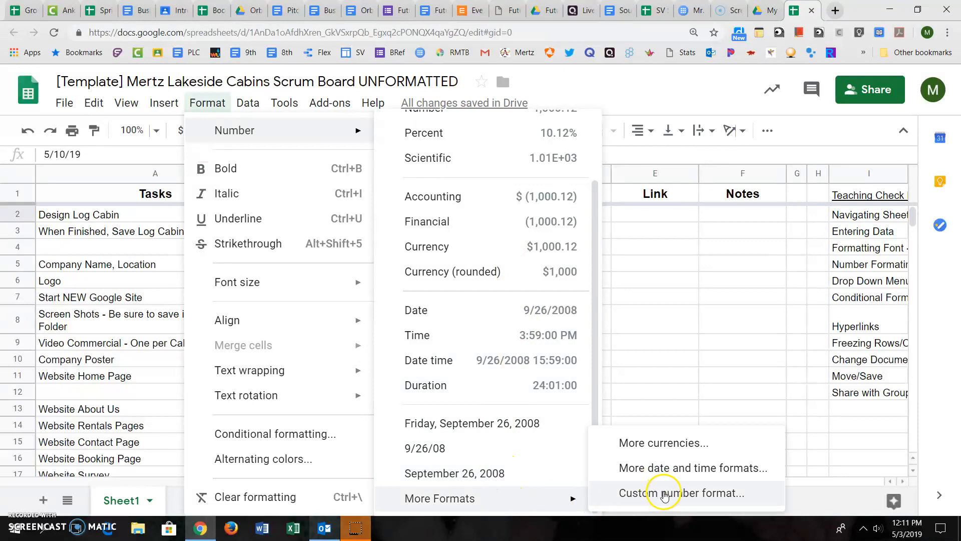
pyautogui.click(670, 470)
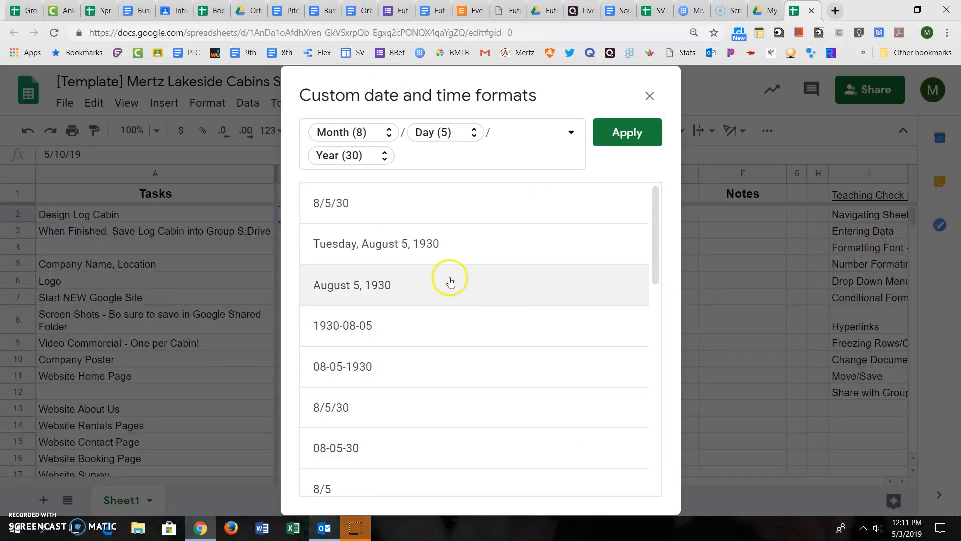
pyautogui.scroll(-4, 449, 291)
pyautogui.scroll(-3, 452, 295)
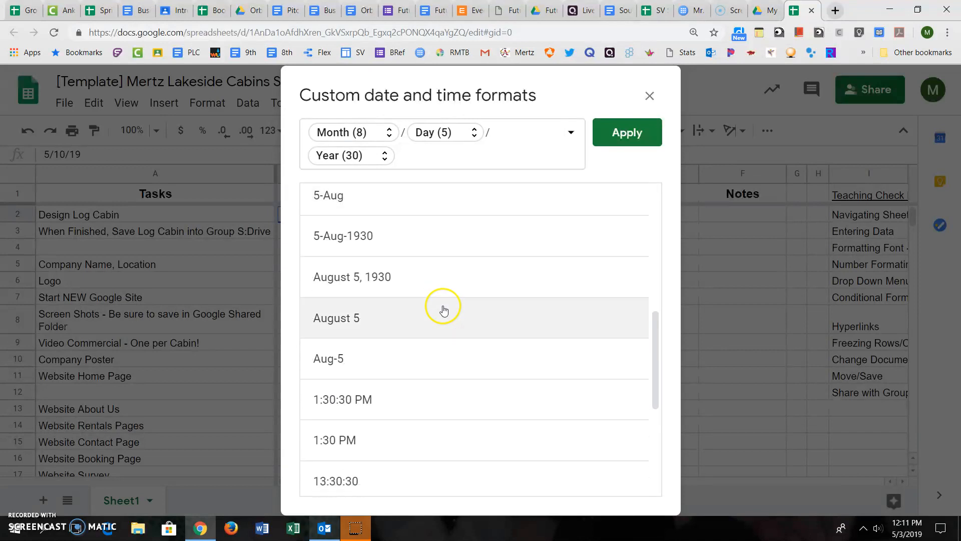
pyautogui.click(382, 235)
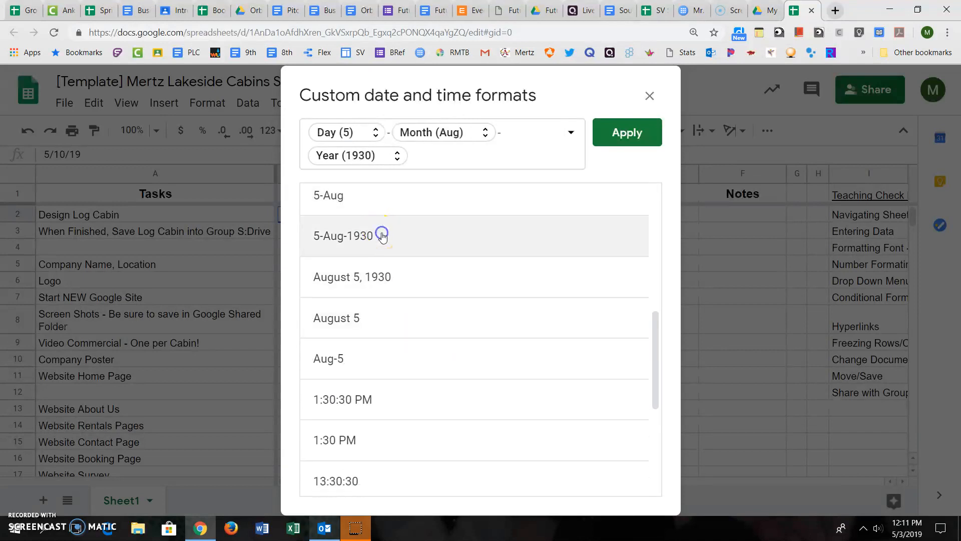
pyautogui.click(616, 133)
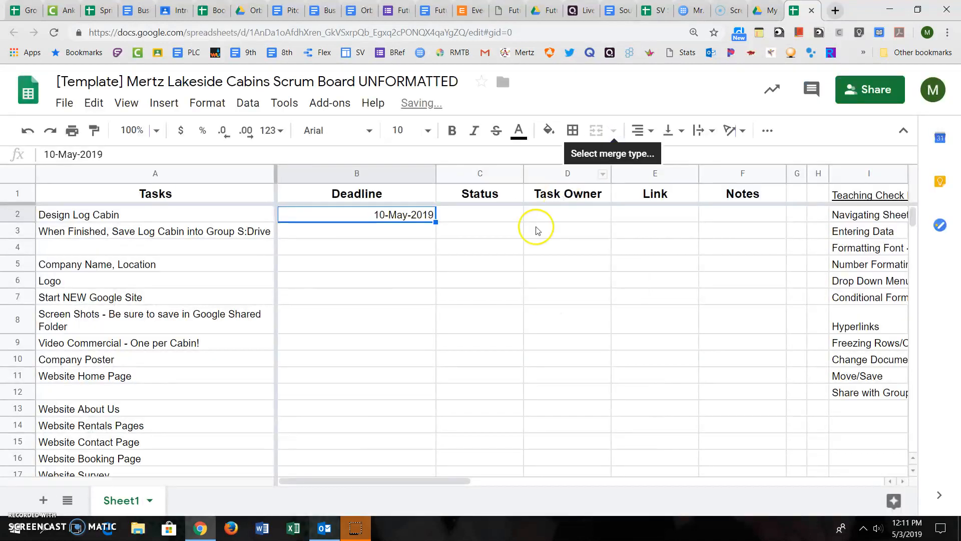
pyautogui.rightClick(404, 216)
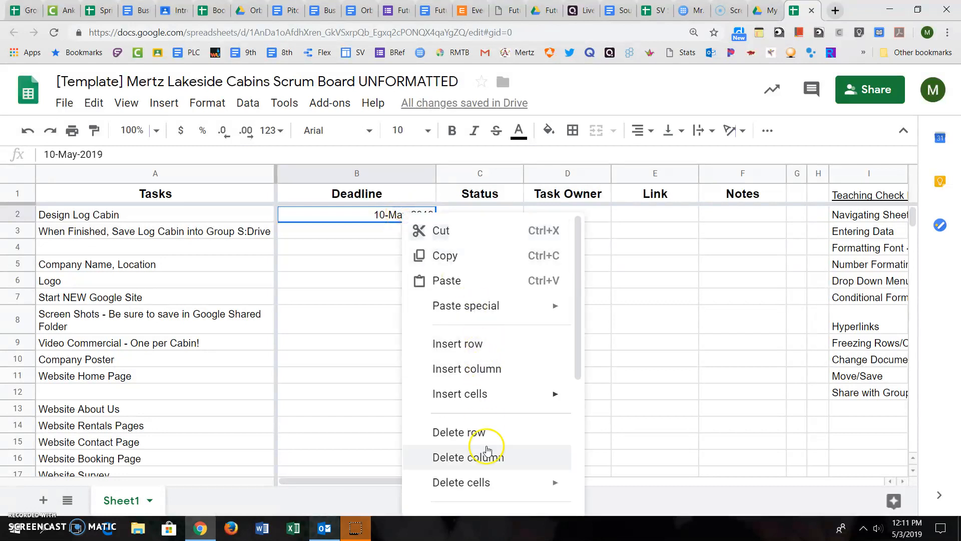
pyautogui.moveTo(491, 496)
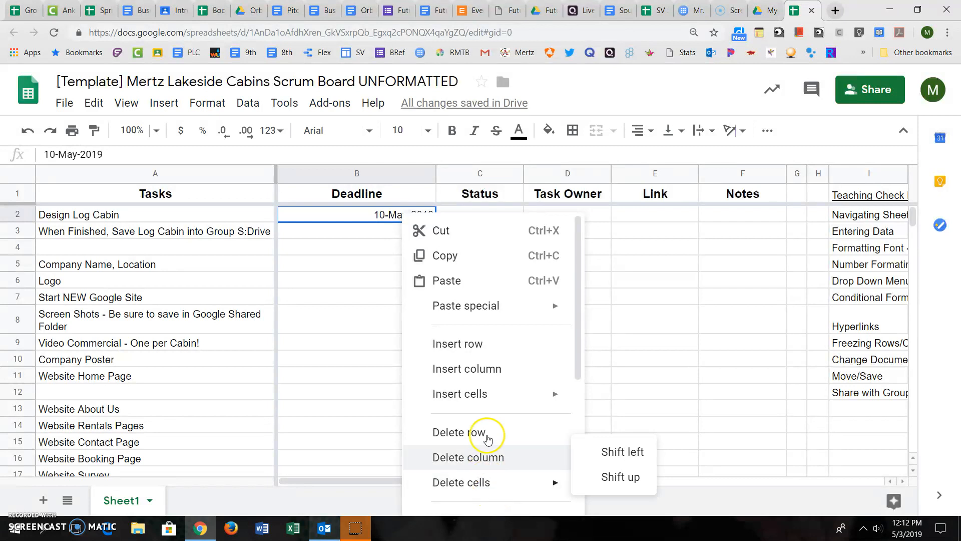
pyautogui.click(217, 103)
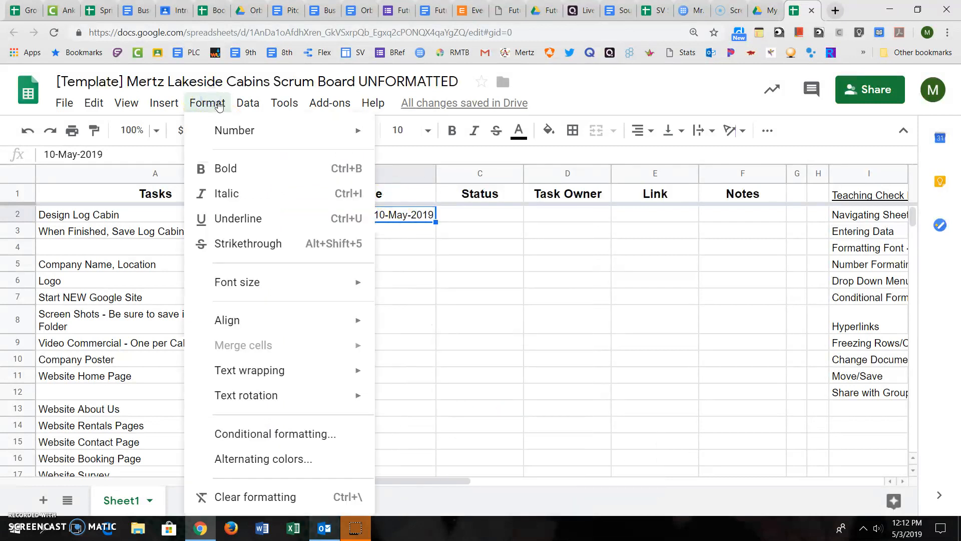
pyautogui.click(219, 113)
# Apply the long weekday date format, such as Friday, May 10, 2019, to Deadline cells B2 through B20
pyautogui.scroll(-4, 352, 318)
pyautogui.keyDown('shift'); pyautogui.click(354, 313); pyautogui.keyUp('shift')
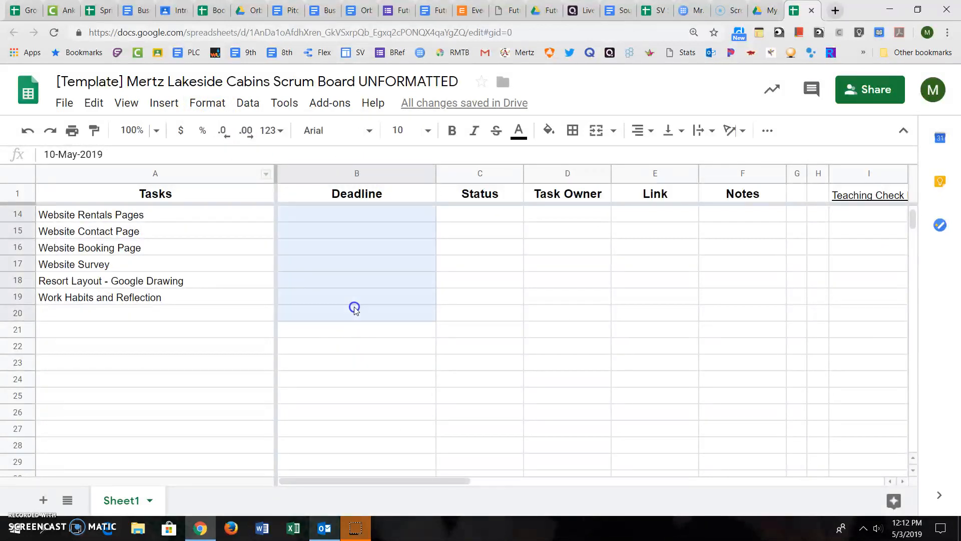
pyautogui.click(207, 103)
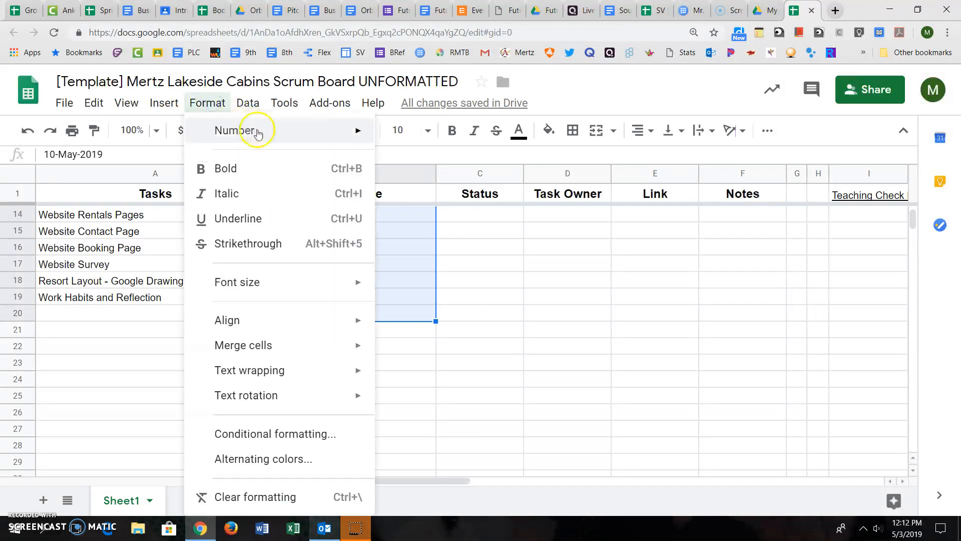
pyautogui.moveTo(257, 130)
pyautogui.click(490, 447)
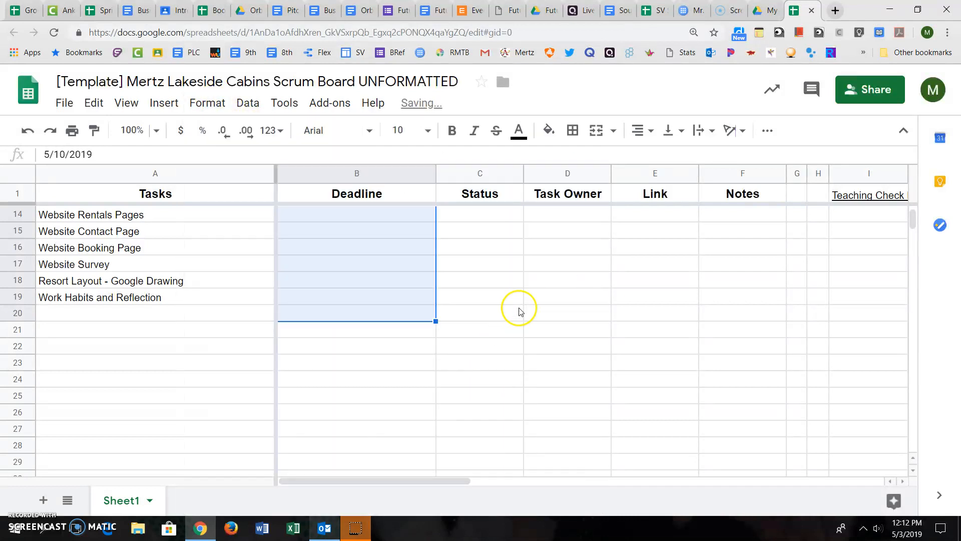
pyautogui.scroll(4, 516, 311)
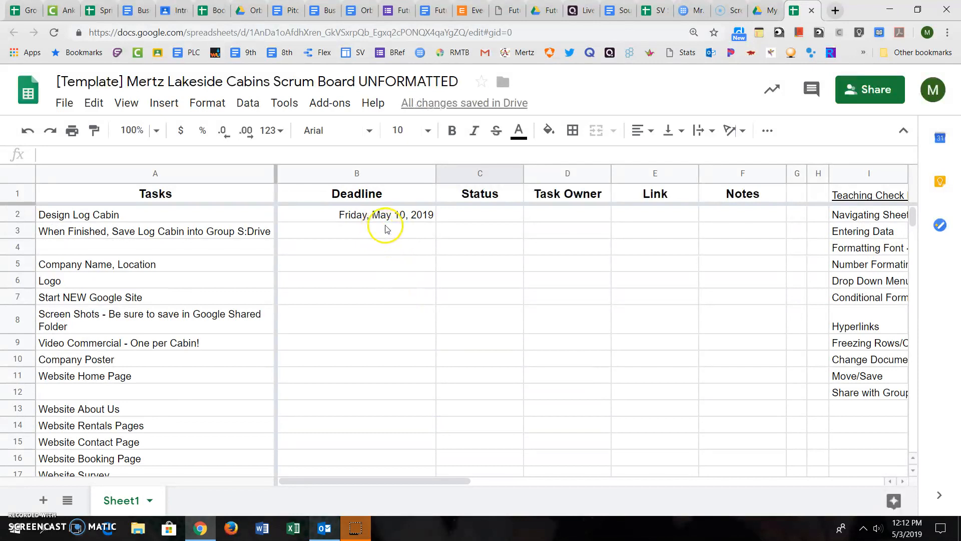
# Set up data validation with the List of items criterion for Status cells C2 through C19
pyautogui.click(880, 267)
pyautogui.click(876, 282)
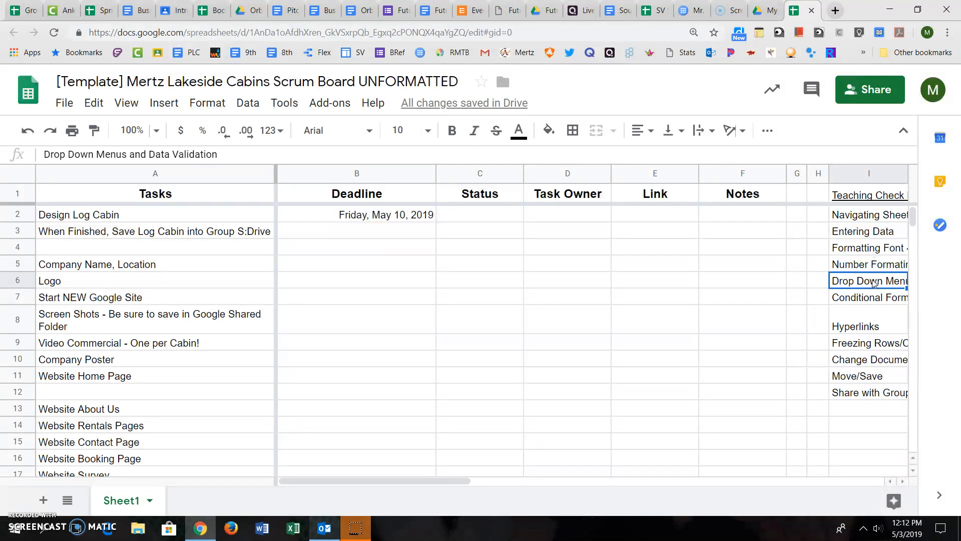
pyautogui.click(476, 215)
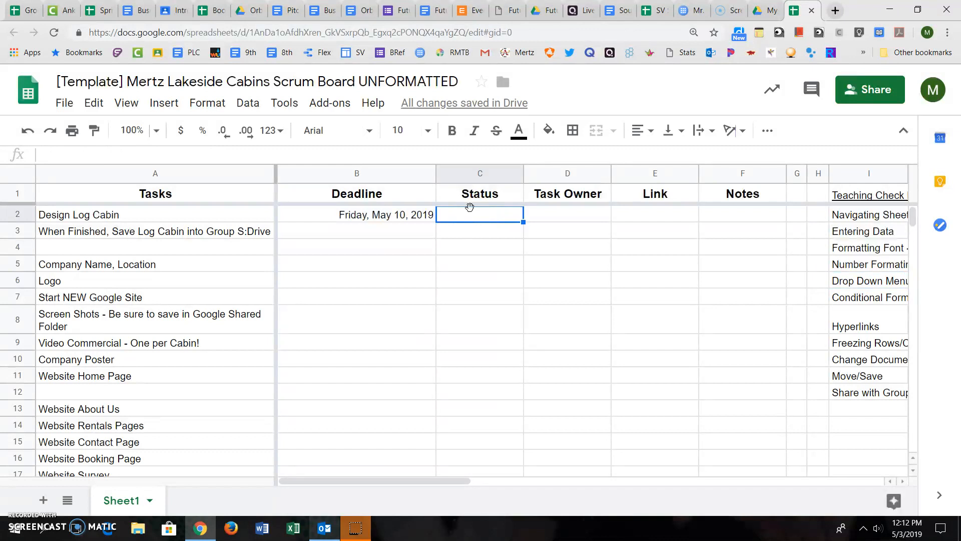
pyautogui.scroll(-2, 476, 250)
pyautogui.keyDown('shift'); pyautogui.click(490, 413); pyautogui.keyUp('shift')
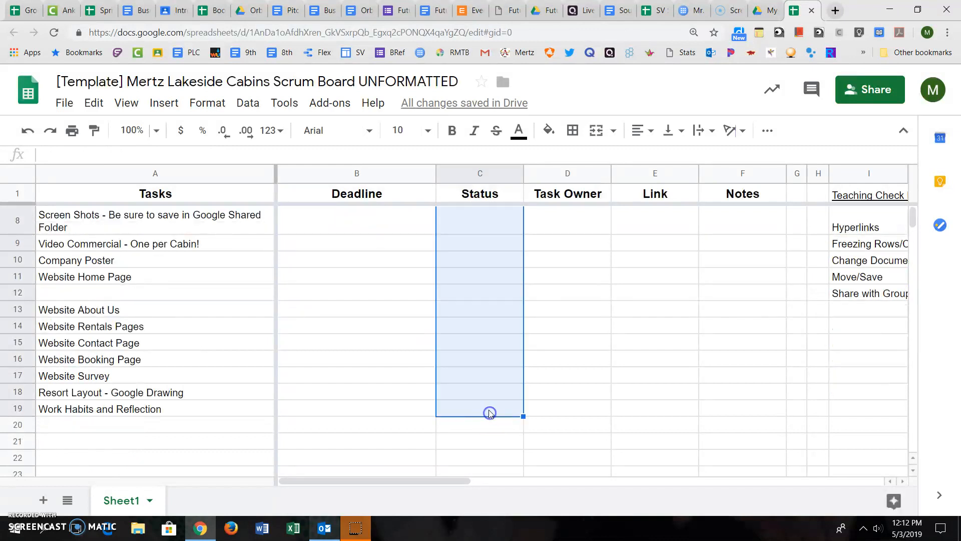
pyautogui.scroll(2, 476, 377)
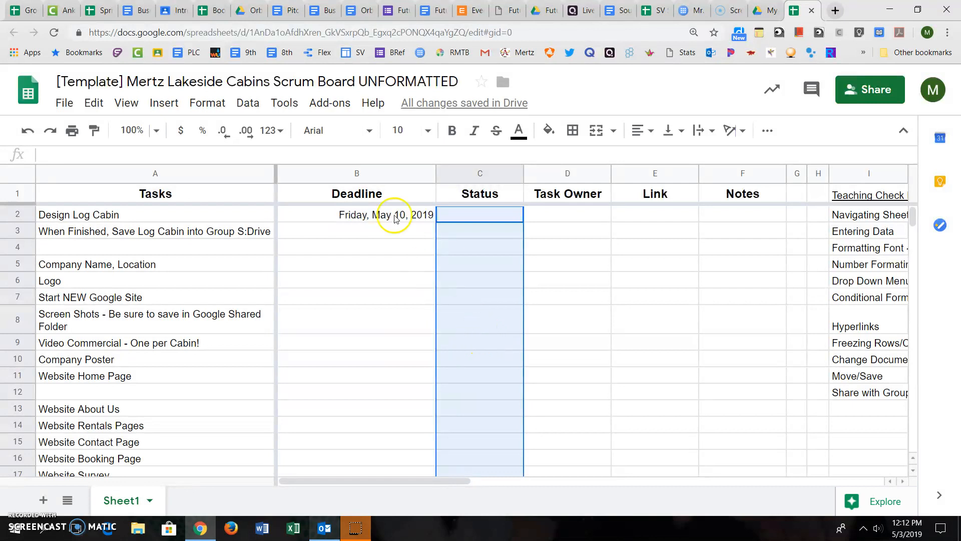
pyautogui.scroll(-3, 487, 311)
pyautogui.scroll(3, 487, 311)
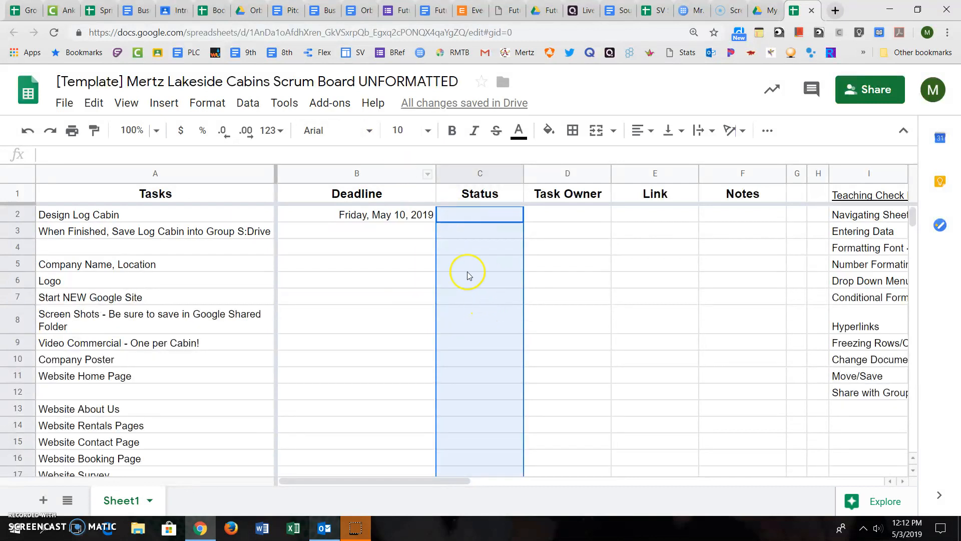
pyautogui.click(247, 103)
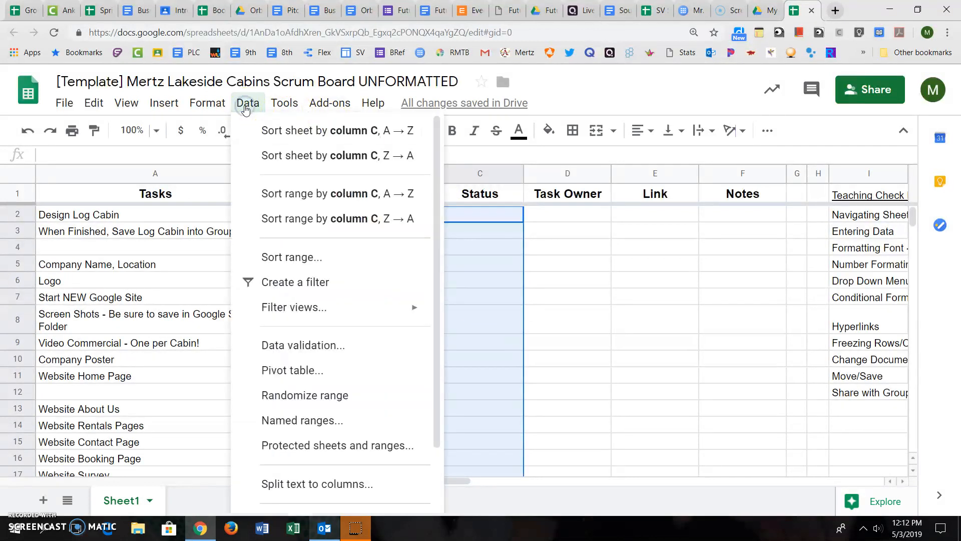
pyautogui.click(311, 354)
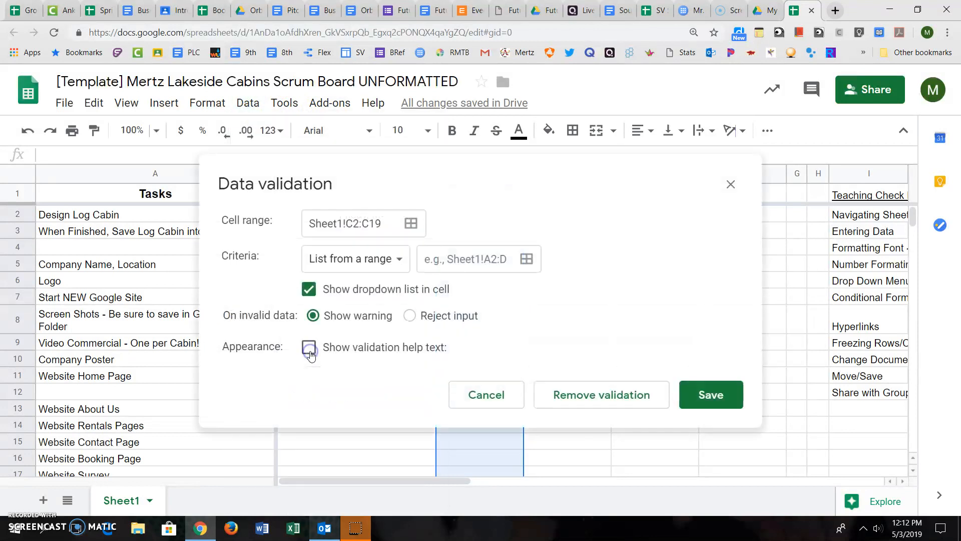
pyautogui.click(394, 259)
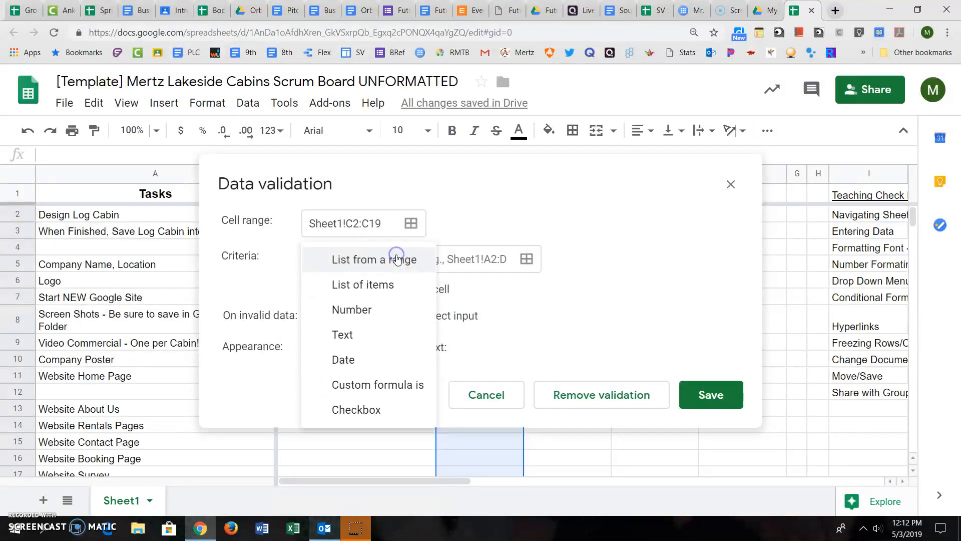
pyautogui.click(386, 290)
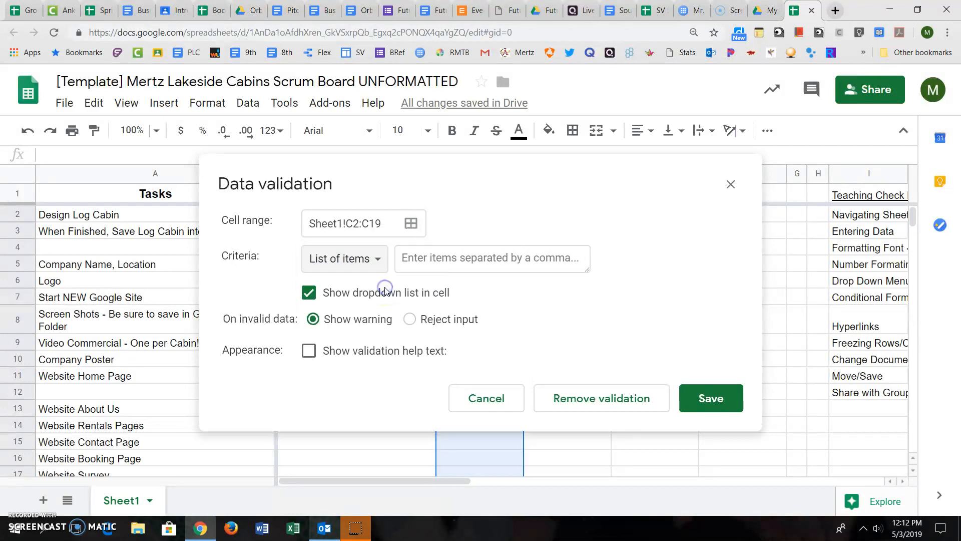
# Enter the Status dropdown items Not started, In progress, Ready for review, Completed and save the validation
pyautogui.click(433, 258)
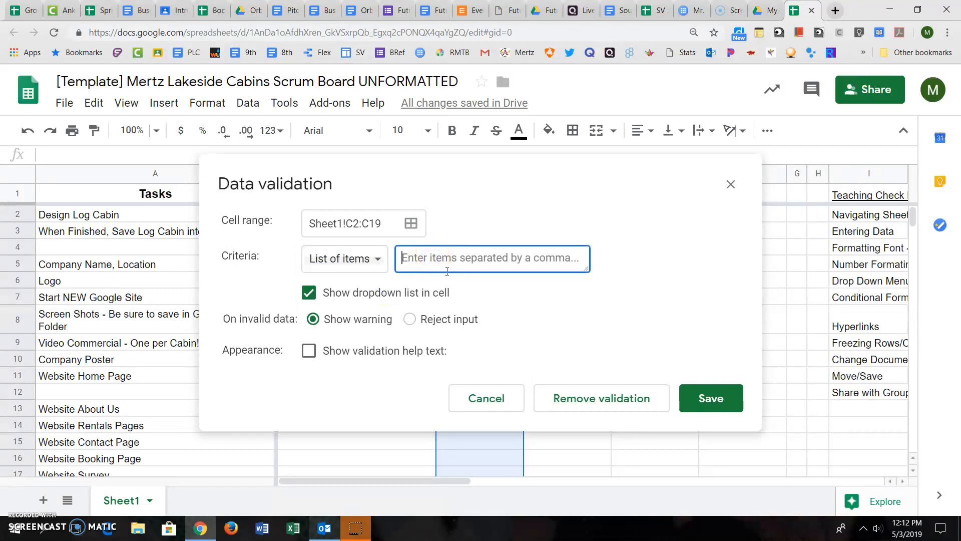
pyautogui.write('No')
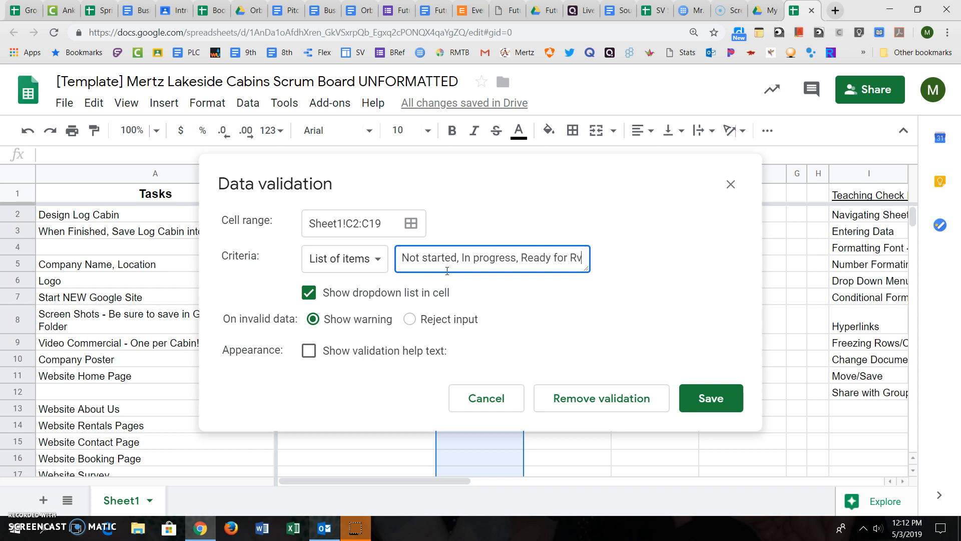
pyautogui.write('eview, Completed')
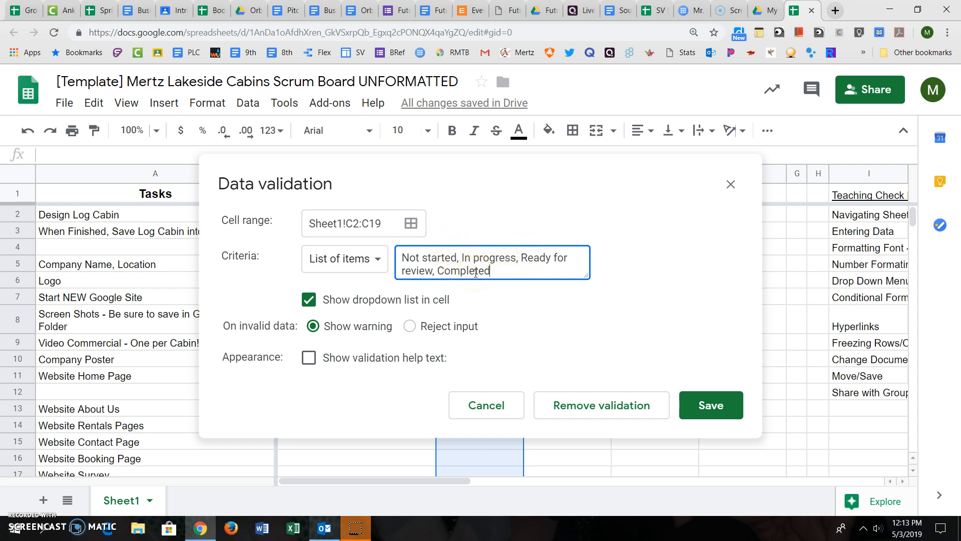
pyautogui.click(719, 403)
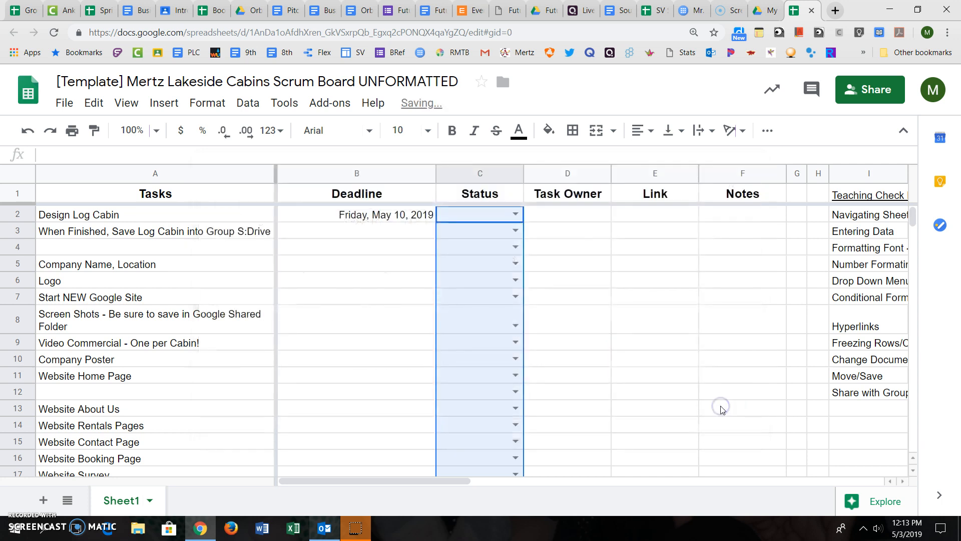
# Set the Status of rows 2, 3 and 4 to Not started using their dropdown lists
pyautogui.click(515, 213)
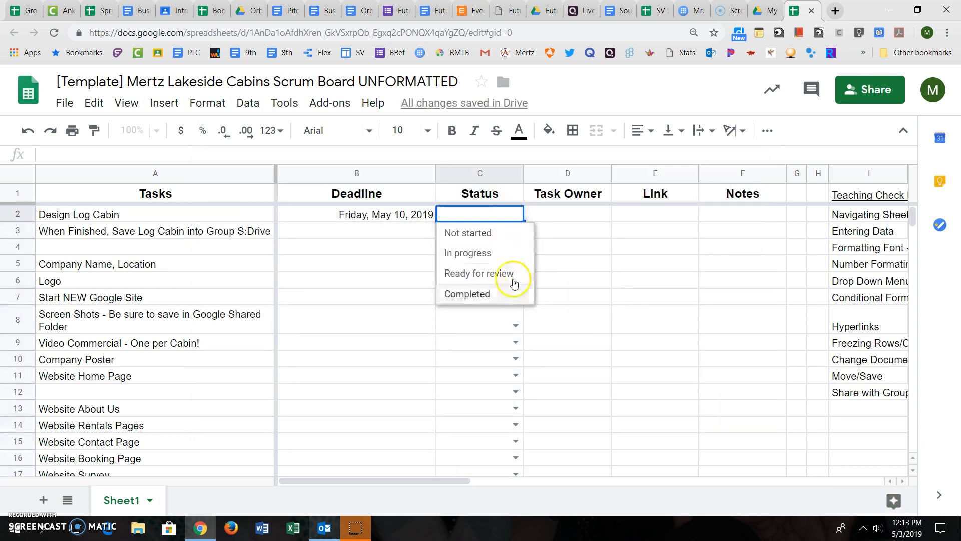
pyautogui.click(488, 234)
pyautogui.click(515, 231)
pyautogui.click(488, 250)
pyautogui.click(515, 249)
pyautogui.click(488, 267)
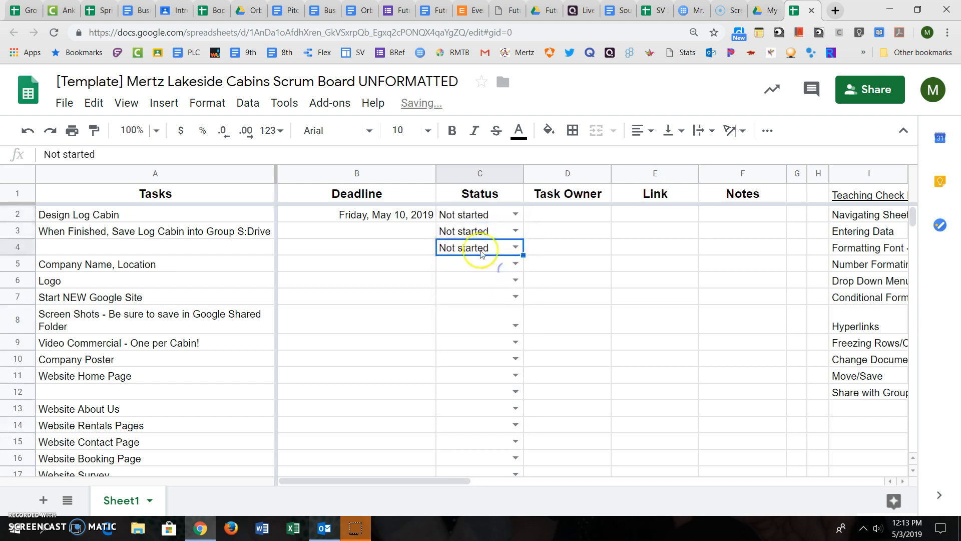
# Set up data validation with the List of items criterion for Task Owner cells D2 through D19
pyautogui.click(576, 219)
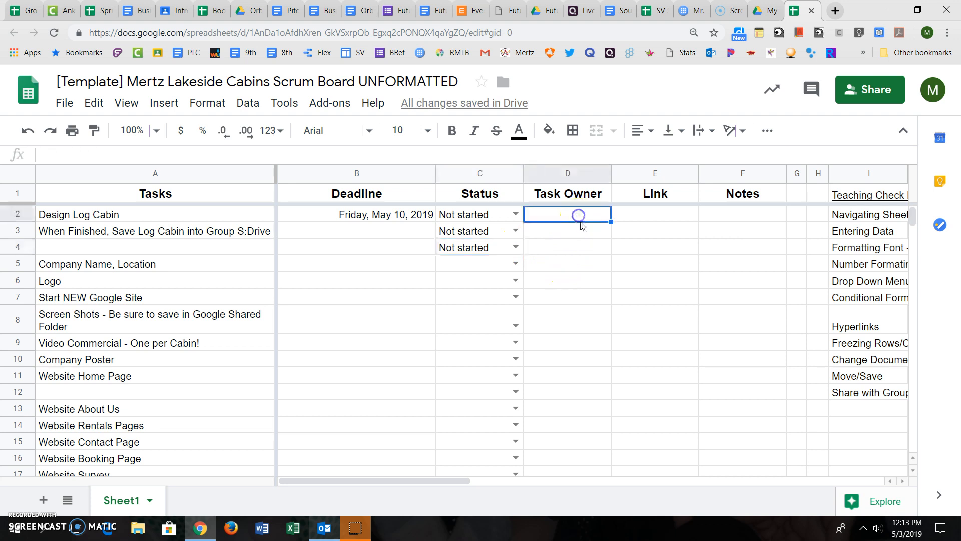
pyautogui.scroll(-2, 585, 271)
pyautogui.keyDown('shift'); pyautogui.click(591, 409); pyautogui.keyUp('shift')
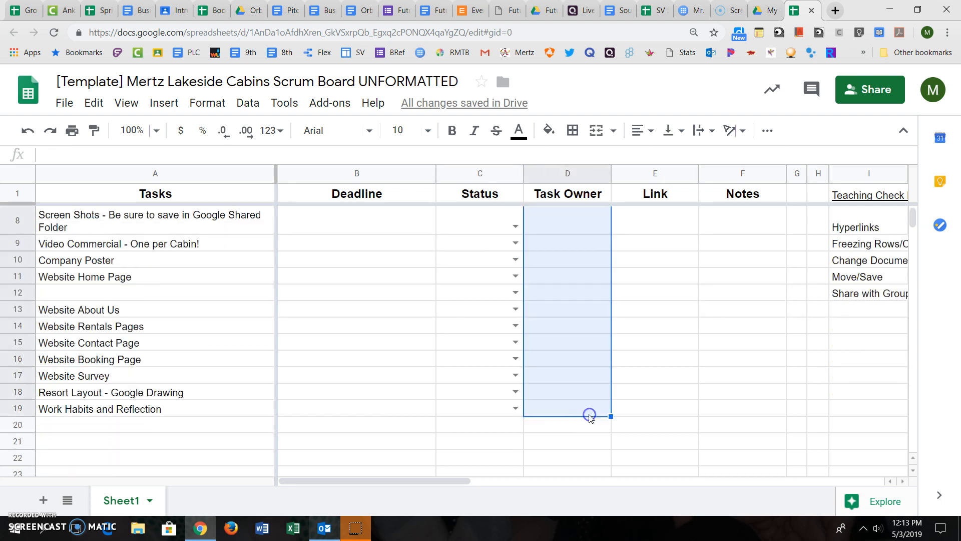
pyautogui.scroll(3, 570, 386)
pyautogui.click(249, 103)
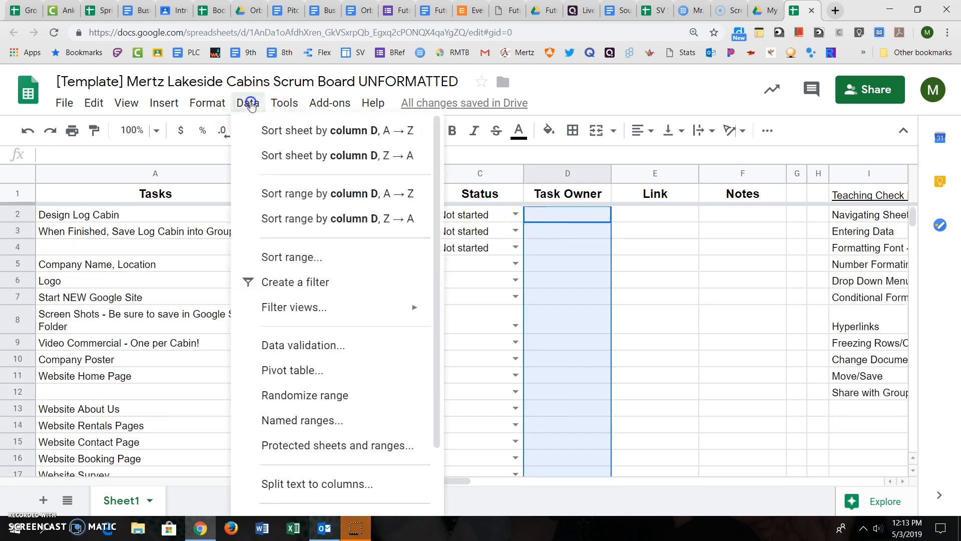
pyautogui.click(332, 348)
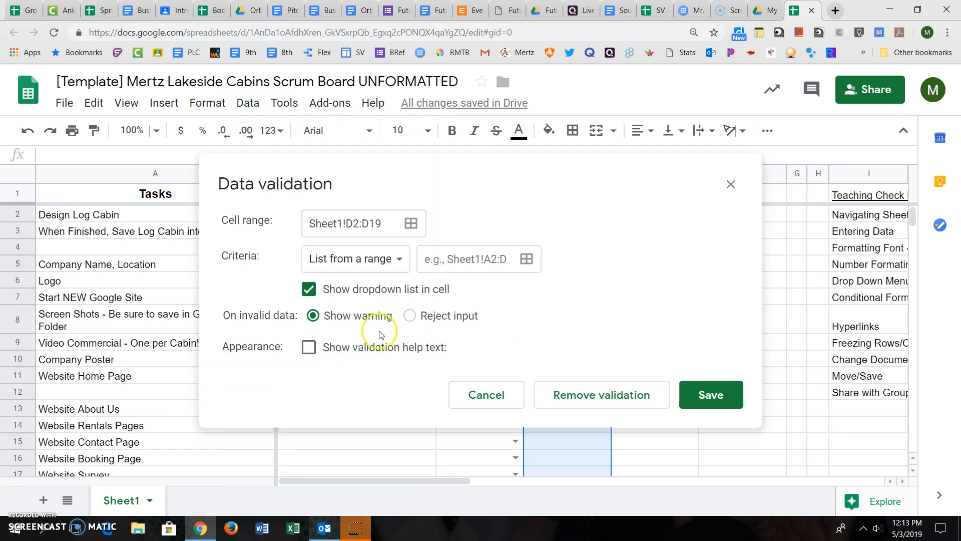
pyautogui.click(400, 260)
pyautogui.click(392, 223)
pyautogui.click(458, 257)
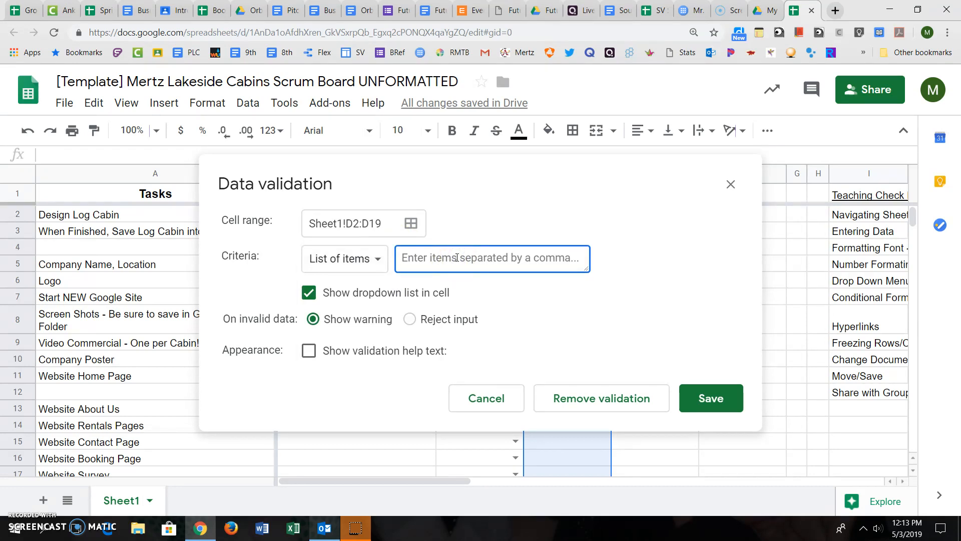
# Enter the five team members' first names as Task Owner items, save the validation and check the dropdown in D2
pyautogui.write('Mic')
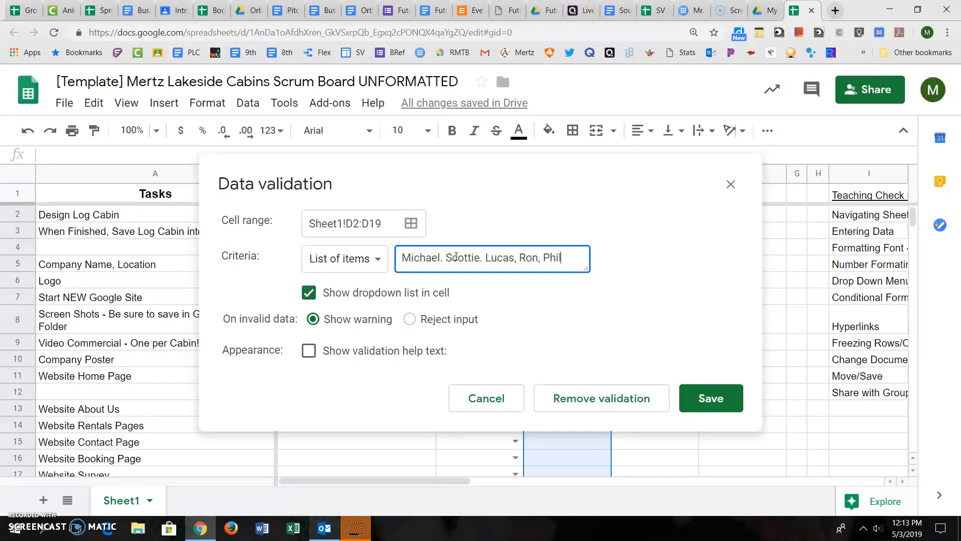
pyautogui.click(699, 398)
pyautogui.click(603, 214)
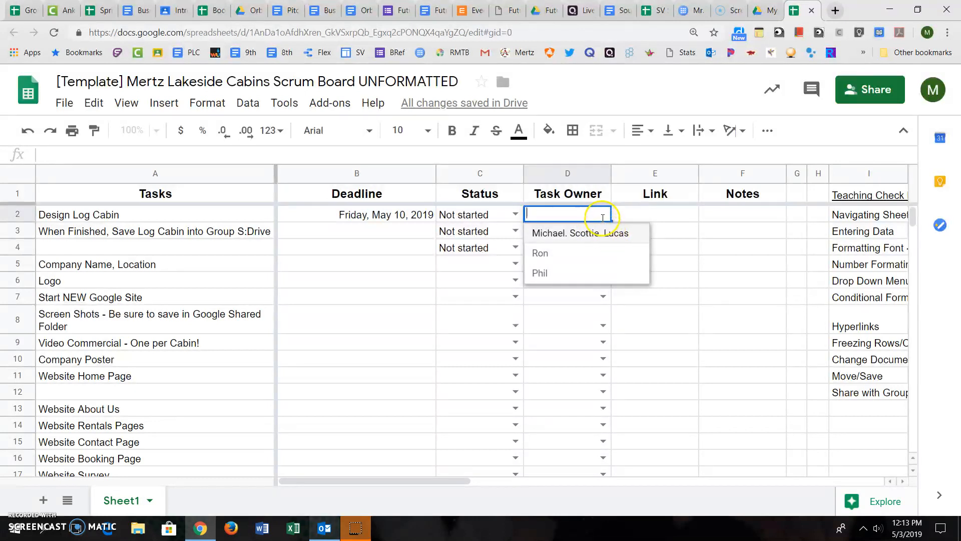
pyautogui.click(629, 216)
# Correct the Task Owner validation list for D2 through D19 by replacing the periods between names with commas, and save it
pyautogui.scroll(-4, 581, 215)
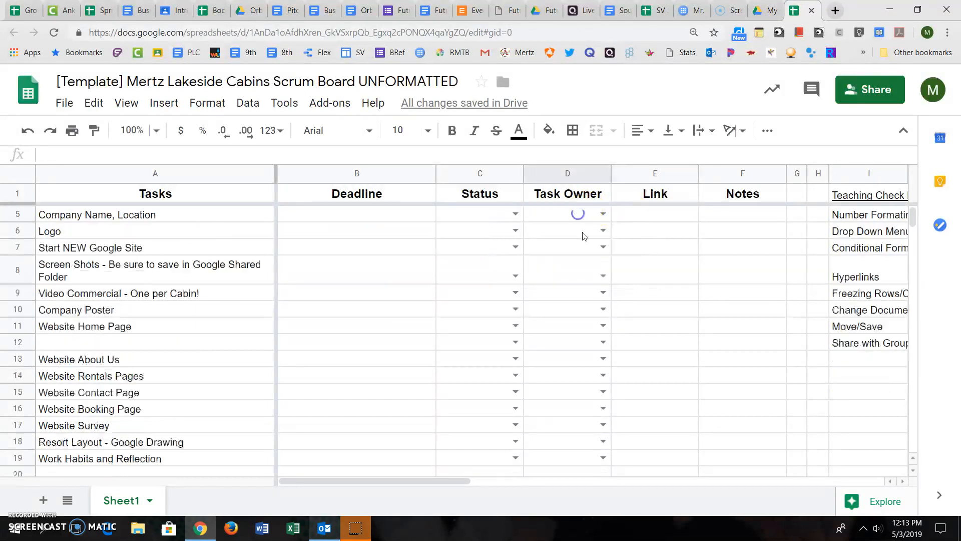
pyautogui.keyDown('shift'); pyautogui.click(573, 298); pyautogui.keyUp('shift')
pyautogui.scroll(4, 573, 321)
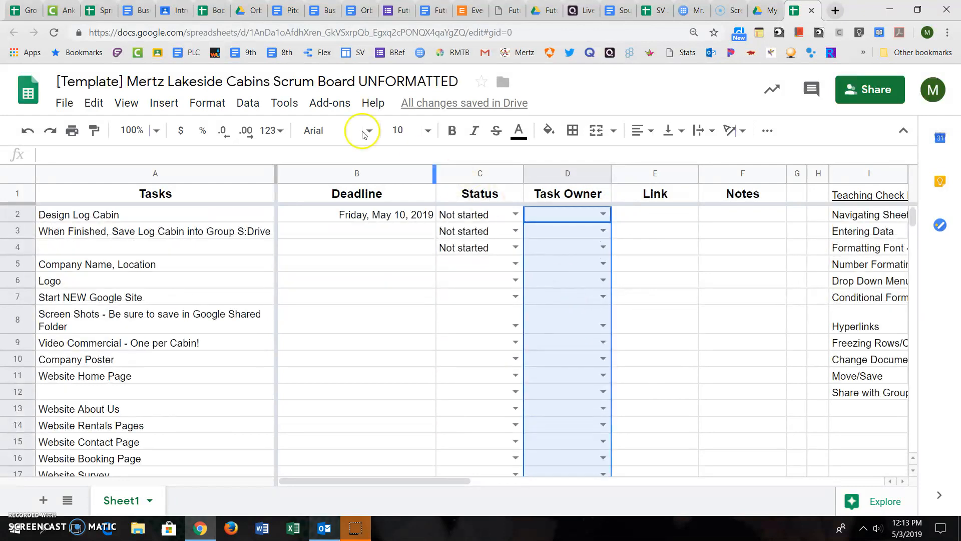
pyautogui.click(248, 104)
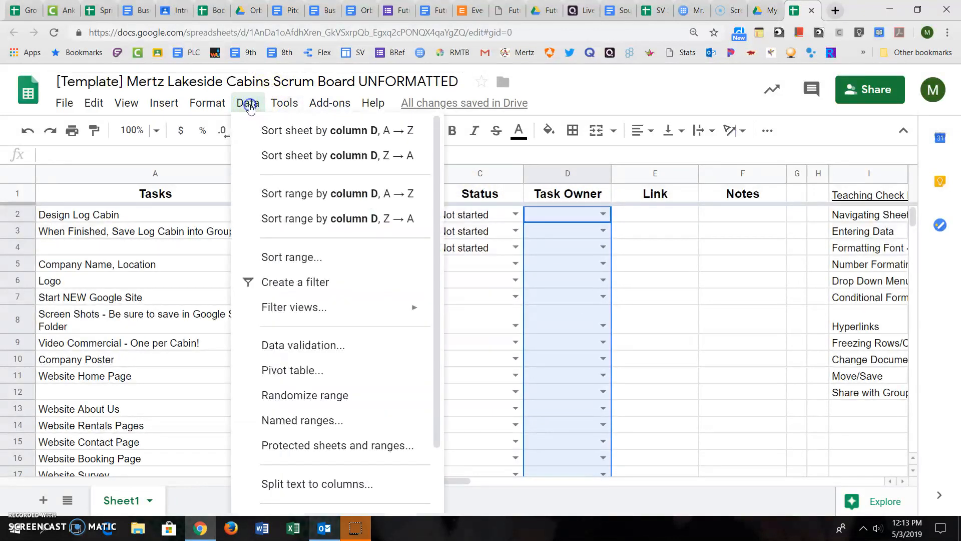
pyautogui.click(320, 345)
pyautogui.click(442, 256)
pyautogui.press('BackSpace')
pyautogui.write(',')
pyautogui.click(481, 260)
pyautogui.press('BackSpace')
pyautogui.write(', Scottie, Lucas, Ron,Phil')
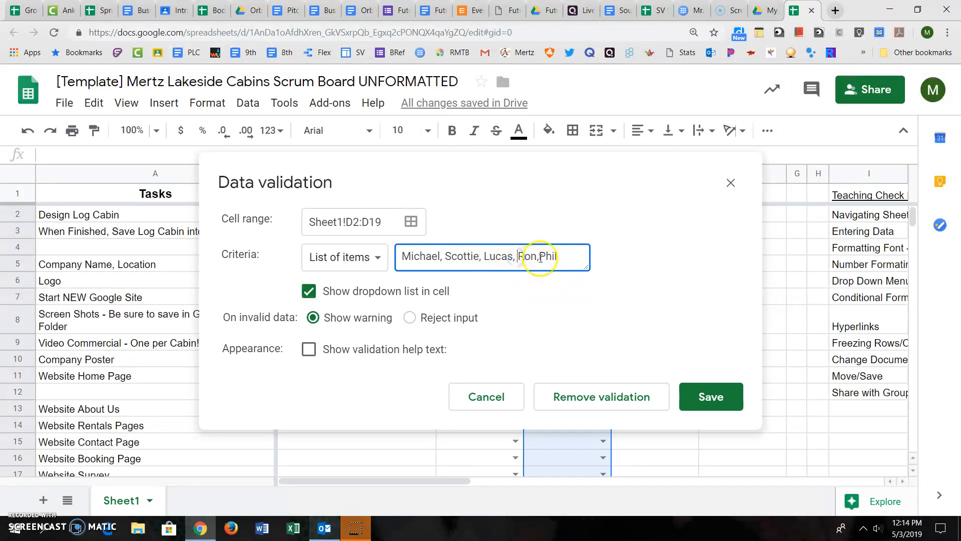
pyautogui.click(536, 256)
pyautogui.click(723, 402)
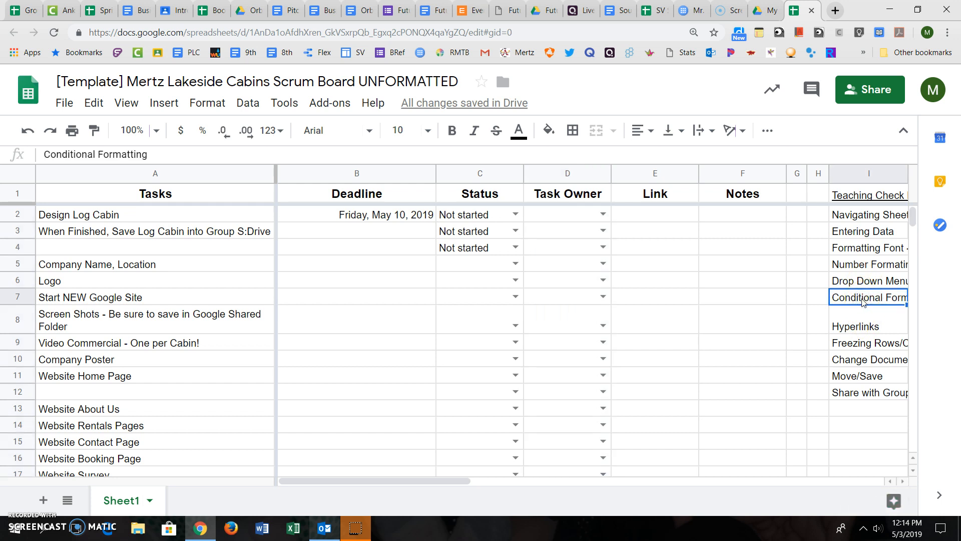
# Select Status cells C2 through C19 and open the conditional formatting rules for them
pyautogui.click(490, 213)
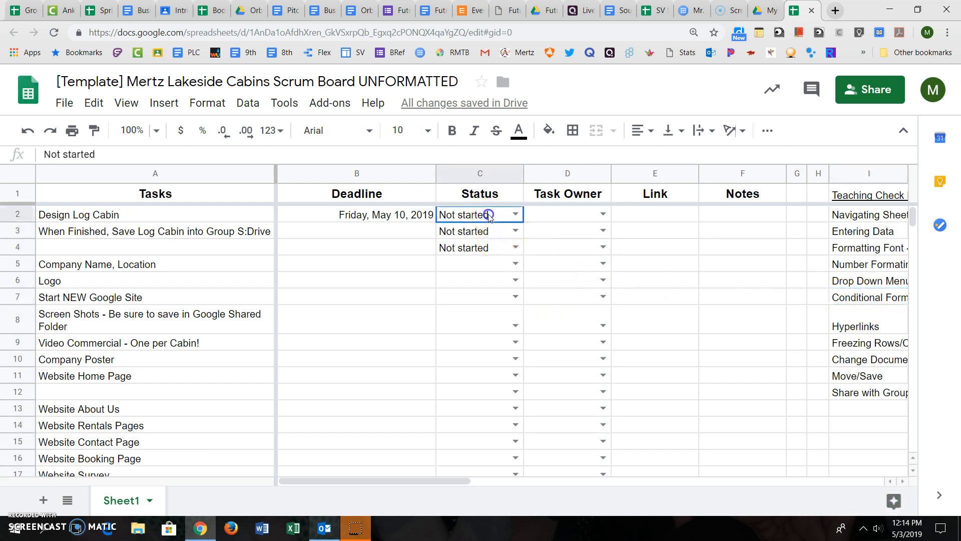
pyautogui.scroll(-1, 495, 246)
pyautogui.scroll(-1, 493, 301)
pyautogui.keyDown('shift'); pyautogui.click(490, 405); pyautogui.keyUp('shift')
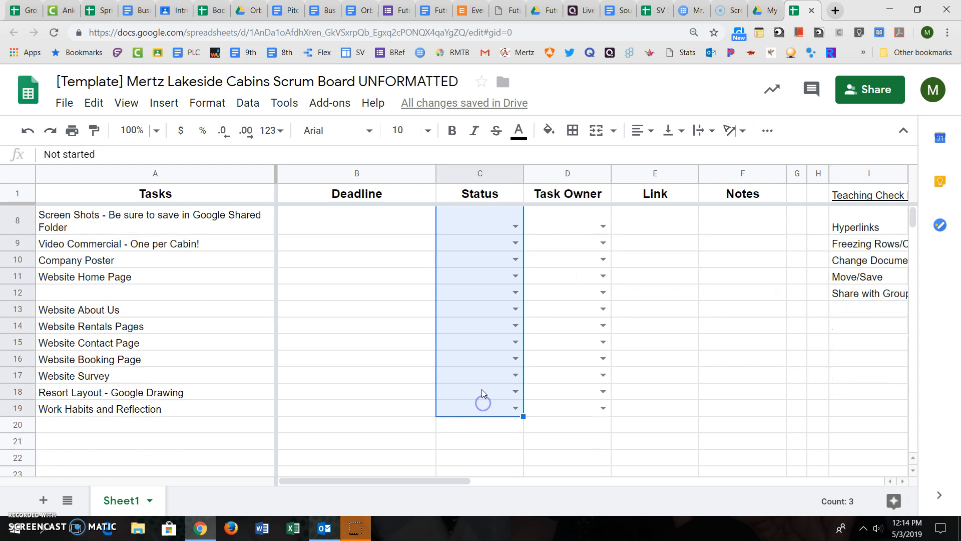
pyautogui.scroll(2, 486, 380)
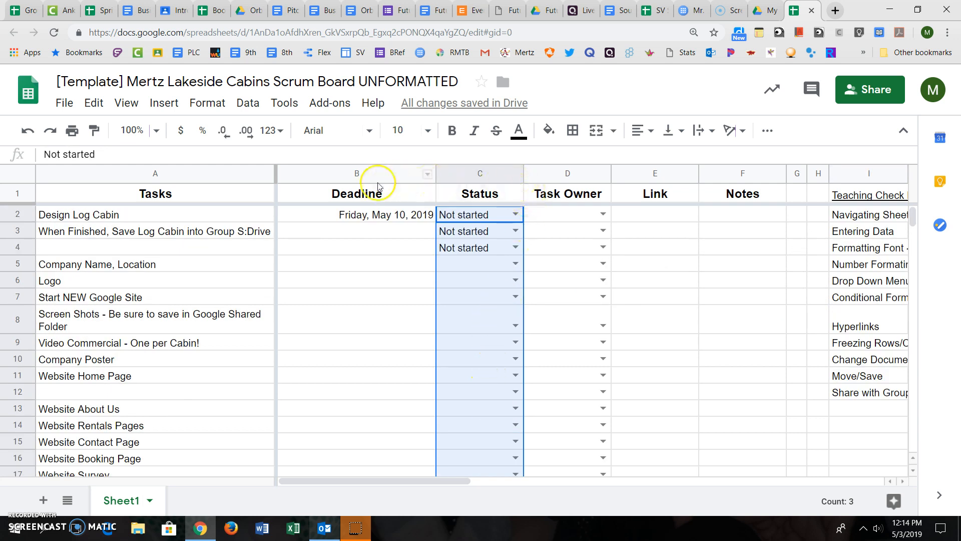
pyautogui.click(248, 103)
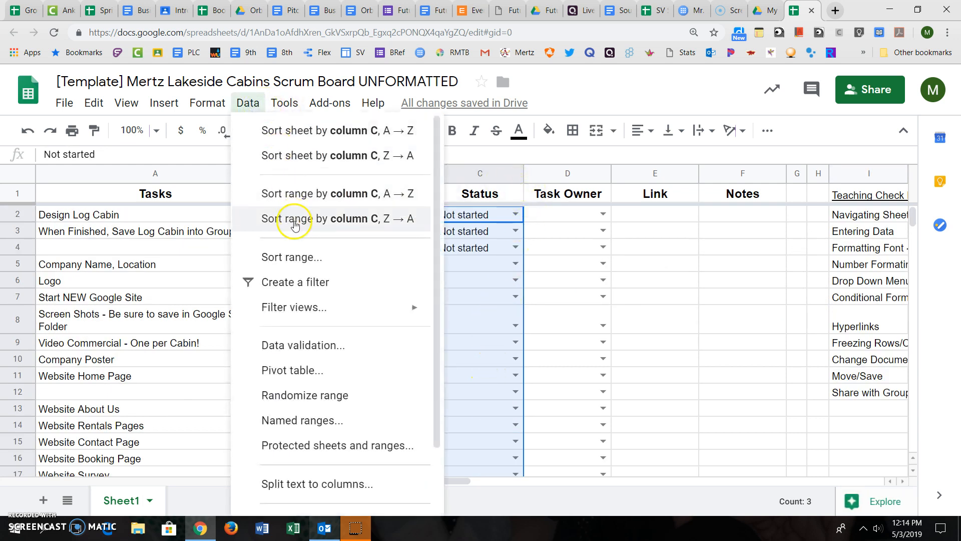
pyautogui.moveTo(300, 307)
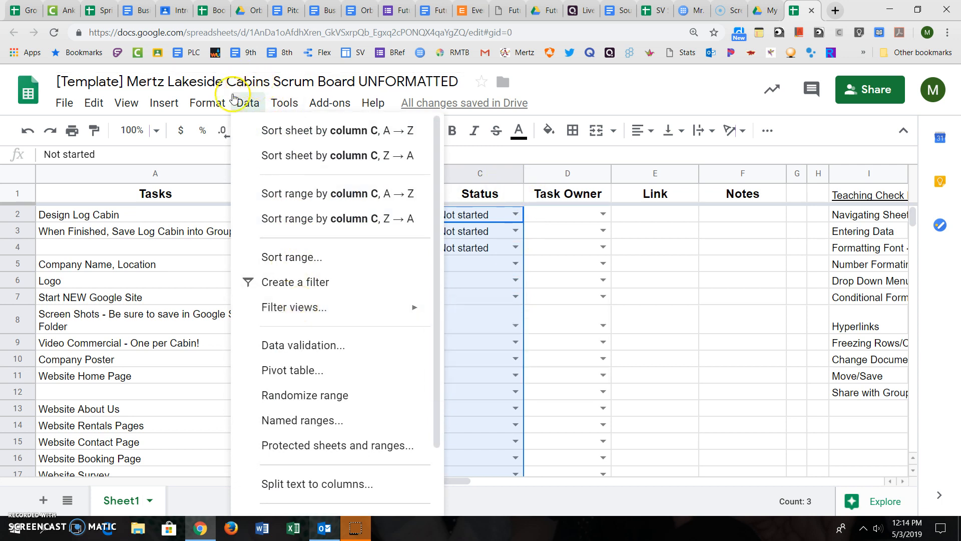
pyautogui.moveTo(211, 102)
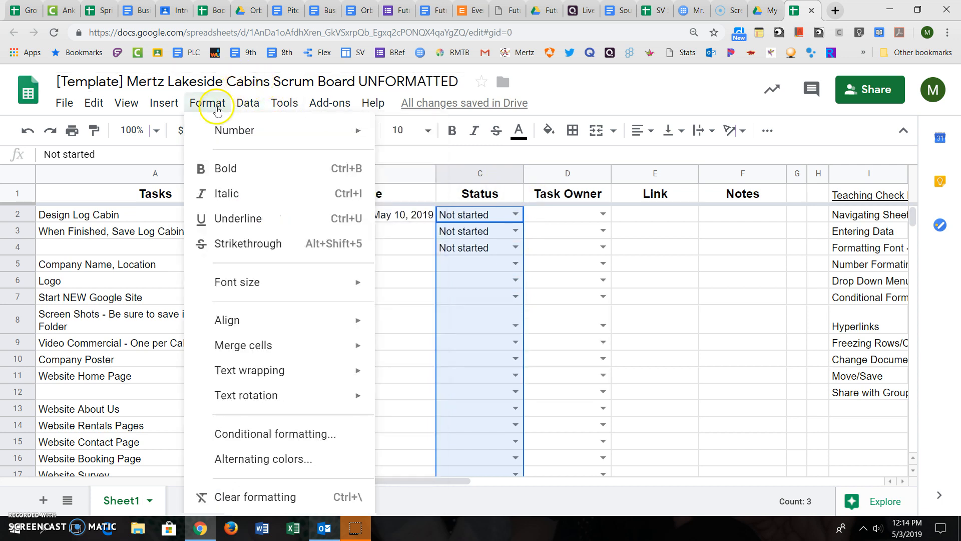
pyautogui.click(300, 435)
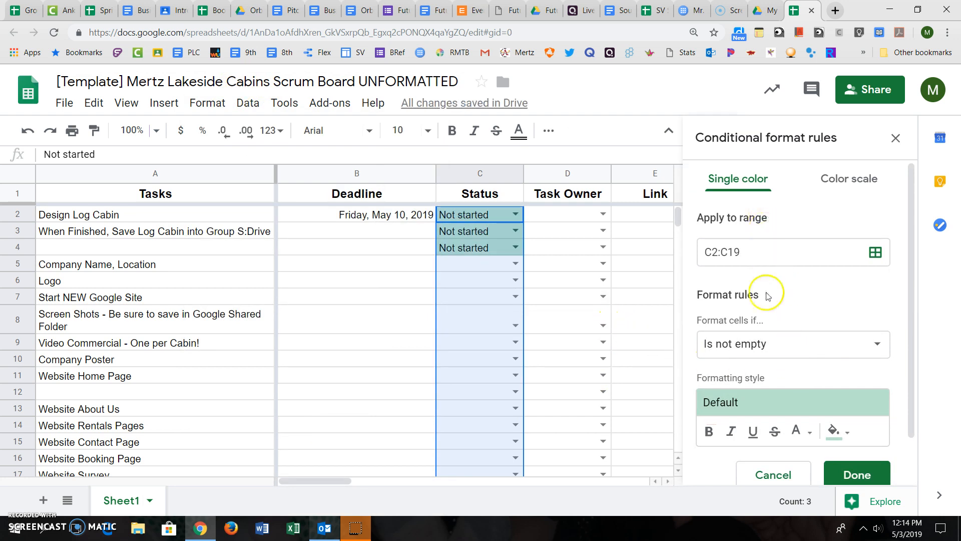
# Define the rule for C2:C19 as Text contains "Not started" with the default light red fill style
pyautogui.click(812, 345)
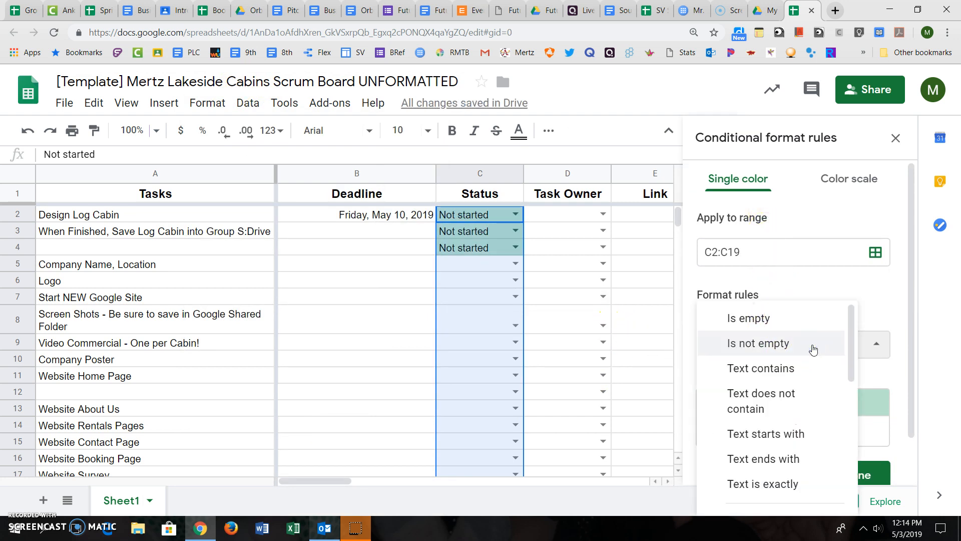
pyautogui.click(804, 370)
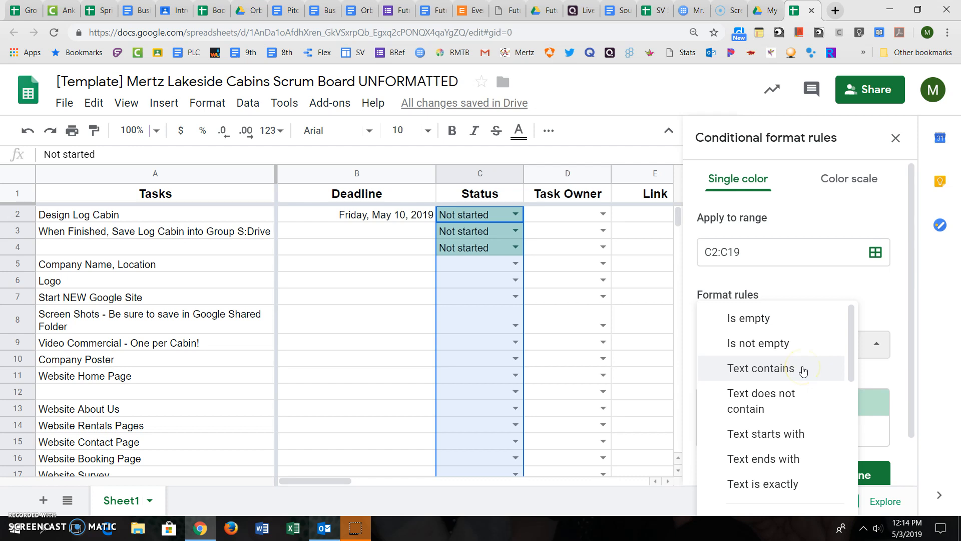
pyautogui.click(761, 385)
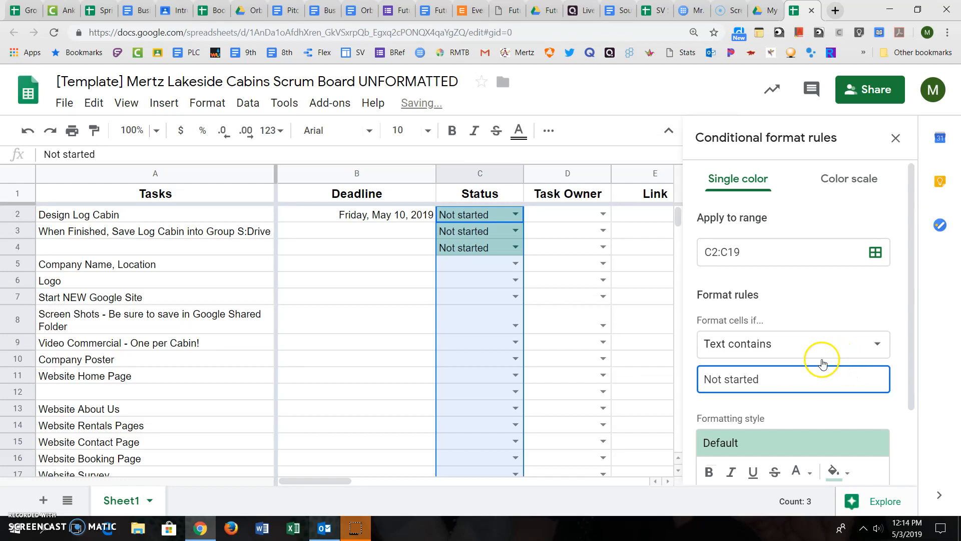
pyautogui.click(799, 447)
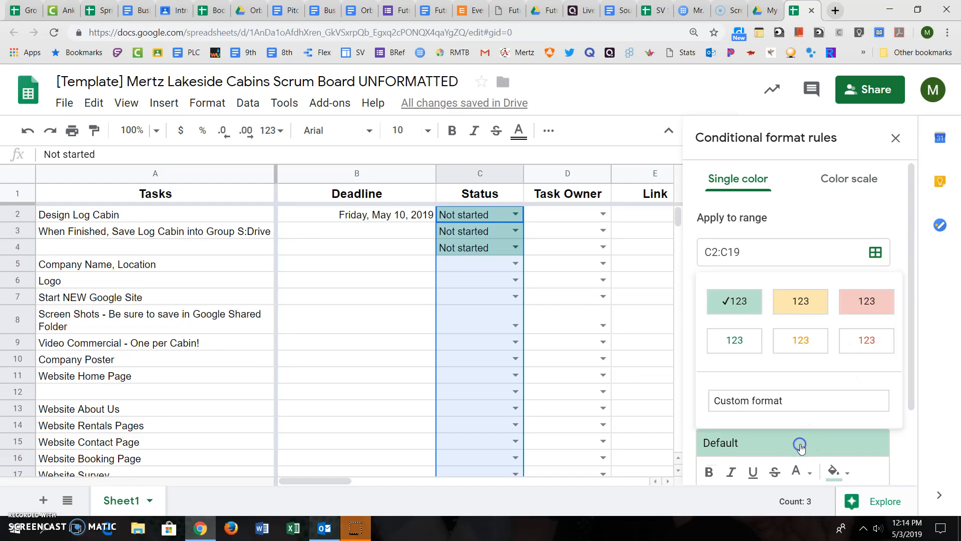
pyautogui.click(857, 300)
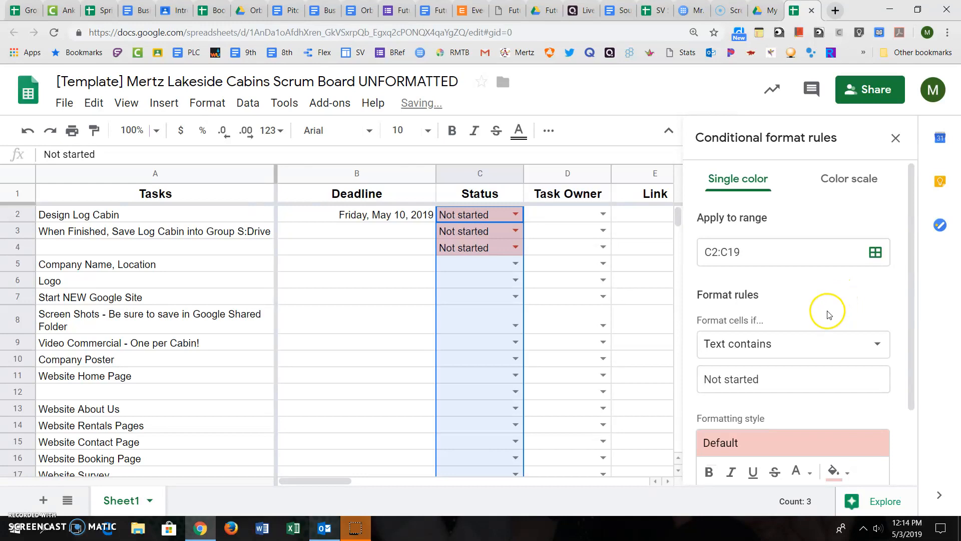
pyautogui.scroll(-2, 803, 375)
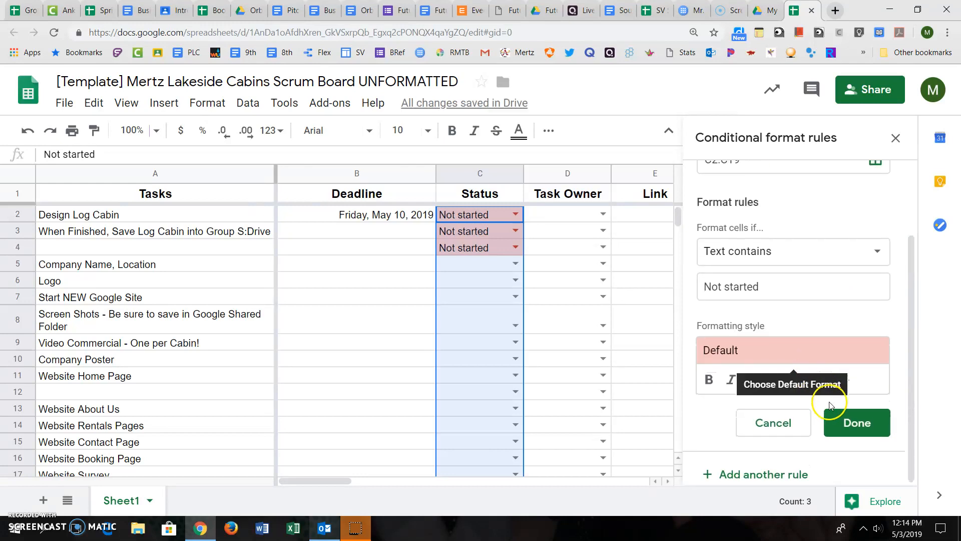
# Add another conditional formatting rule for C2:C19 with the condition Text contains "In progress"
pyautogui.click(776, 468)
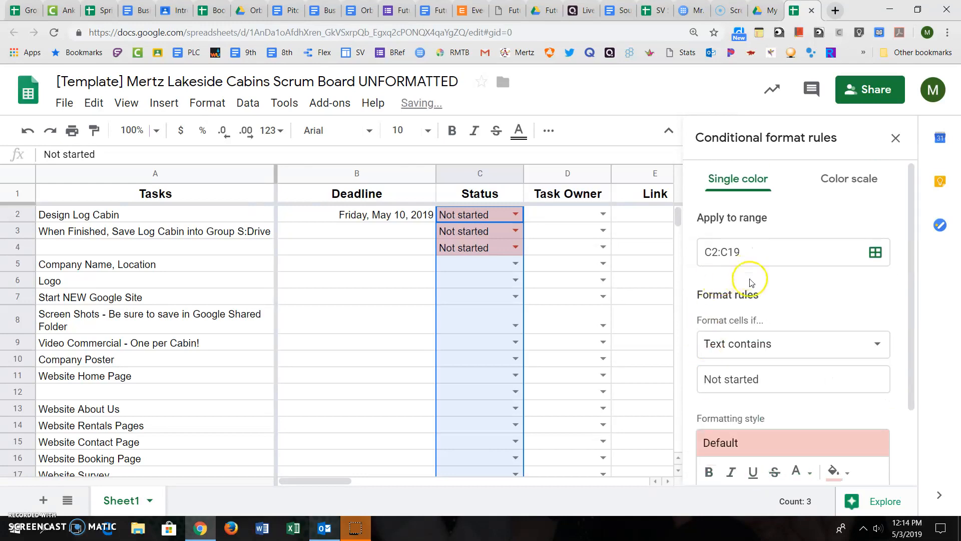
pyautogui.click(765, 379)
pyautogui.moveTo(765, 379); pyautogui.dragTo(690, 381)
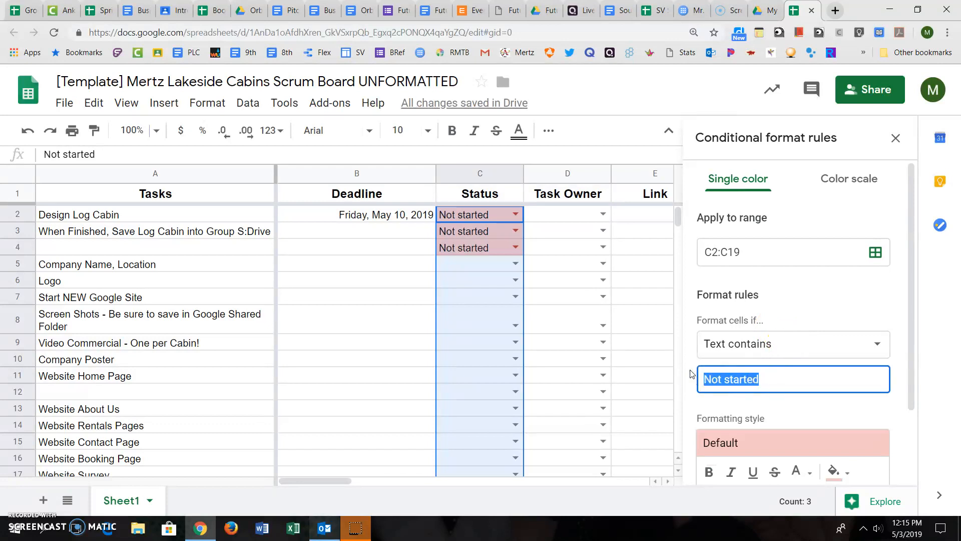
pyautogui.write('In progress')
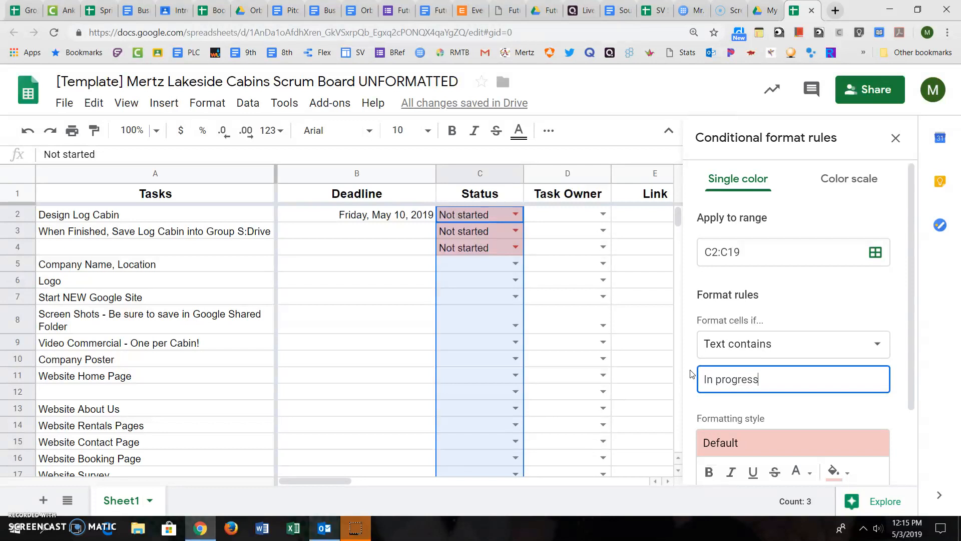
pyautogui.click(763, 344)
pyautogui.click(762, 346)
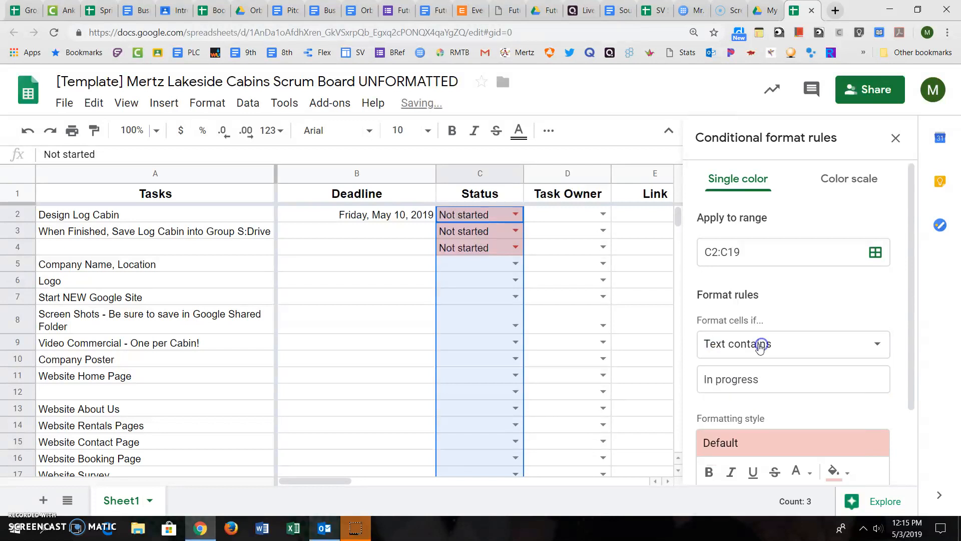
# Give the In progress rule a blue fill, save it, and test it by setting the row 3 Status to In progress
pyautogui.click(775, 429)
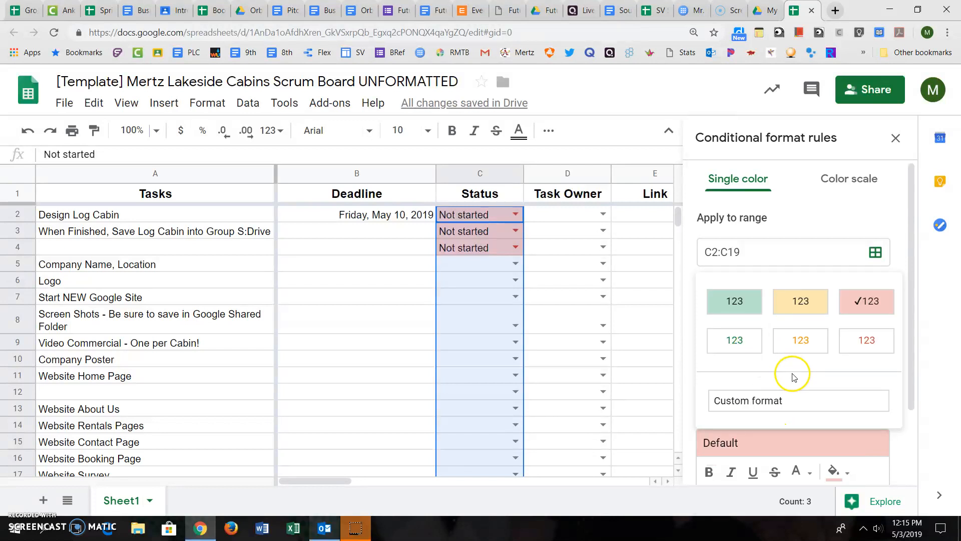
pyautogui.click(789, 401)
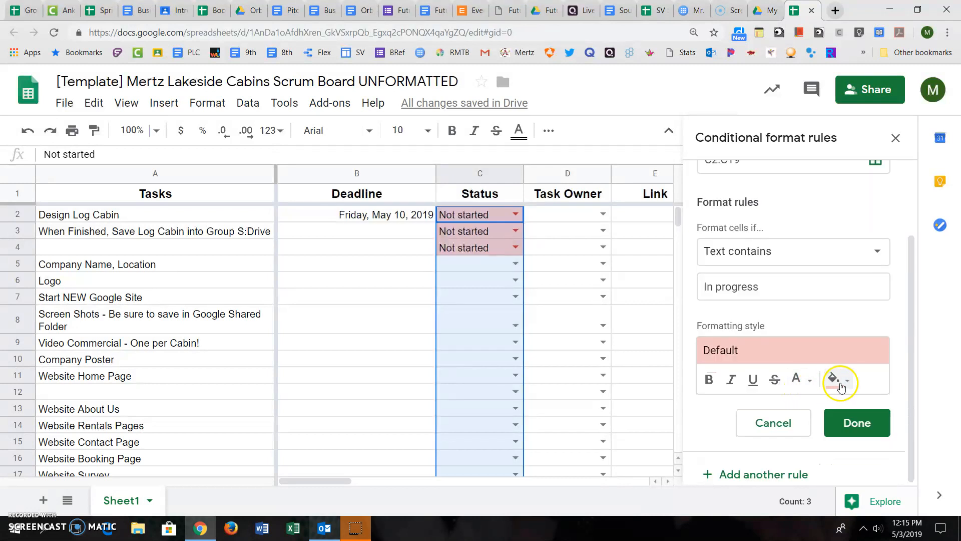
pyautogui.click(847, 383)
pyautogui.click(791, 268)
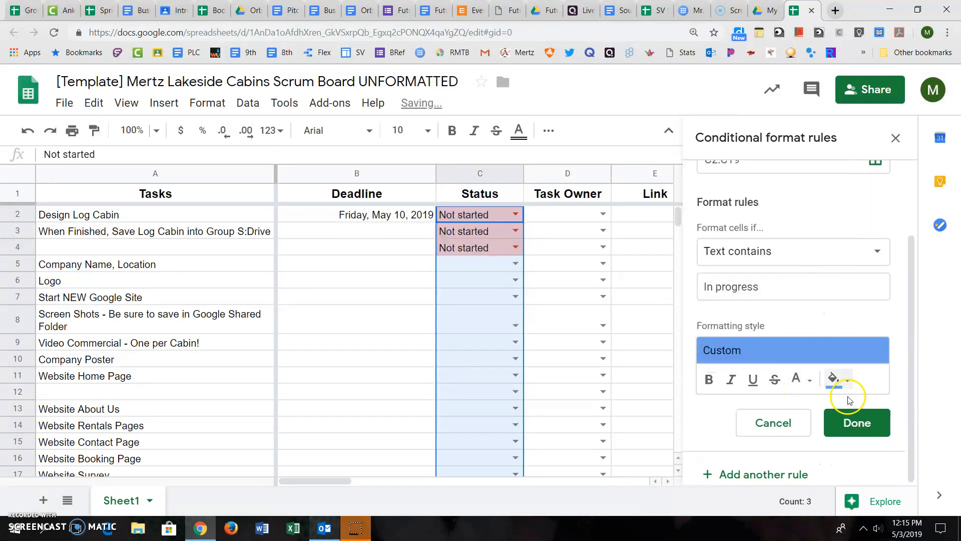
pyautogui.click(863, 423)
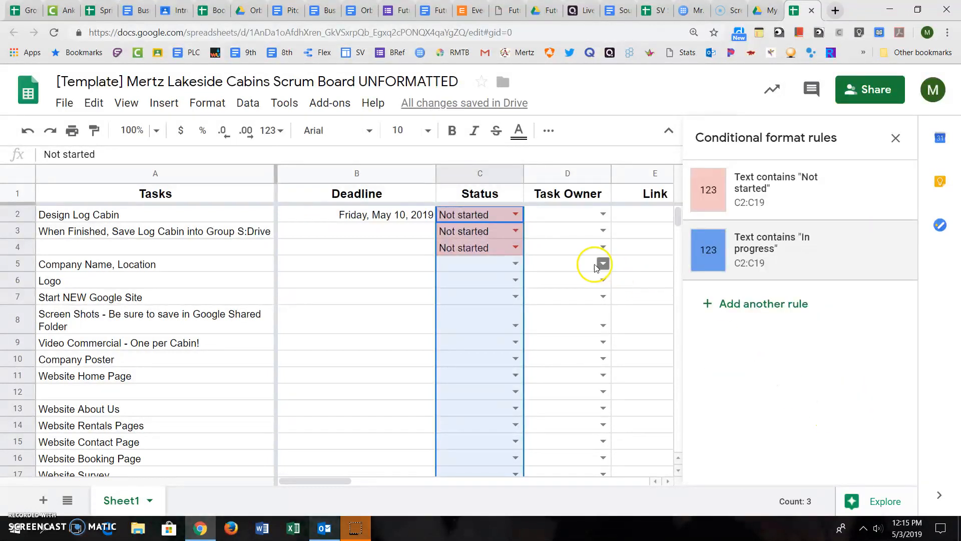
pyautogui.click(516, 230)
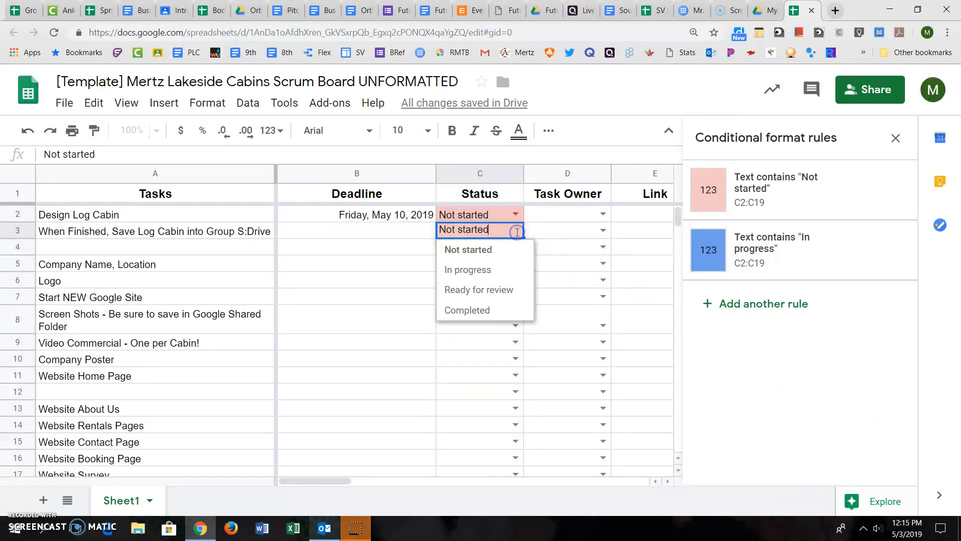
pyautogui.click(500, 271)
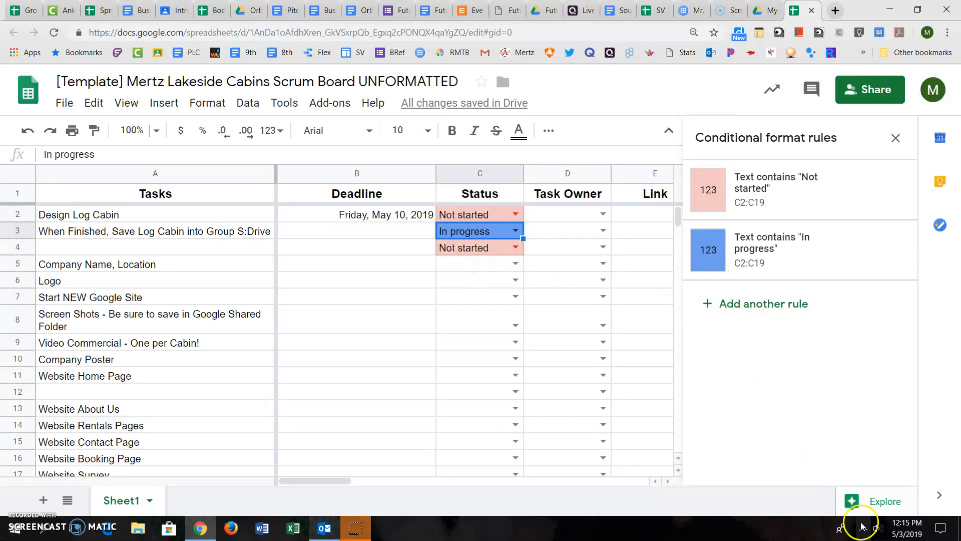
# Start another conditional formatting rule and select Status cells C2 through C19 in the sheet
pyautogui.click(730, 305)
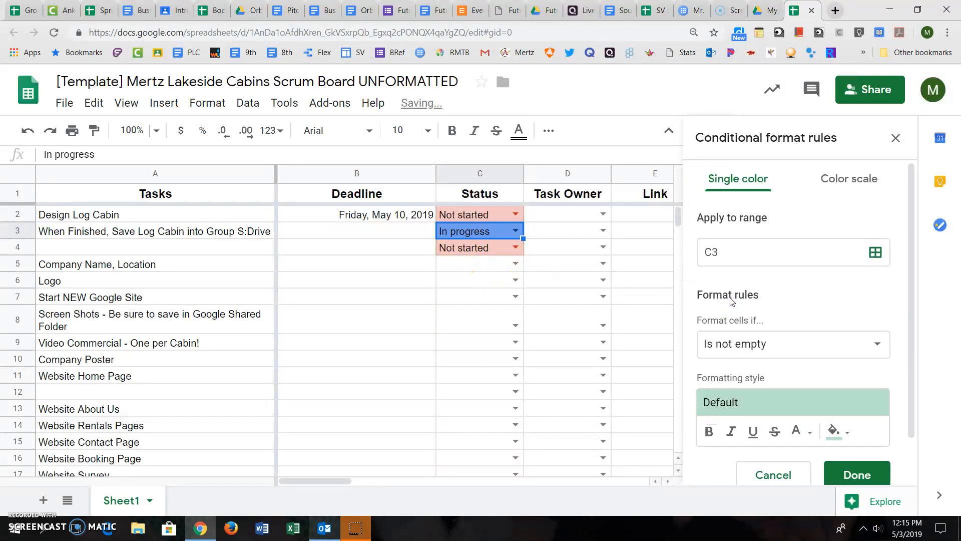
pyautogui.click(480, 219)
pyautogui.scroll(-5, 480, 300)
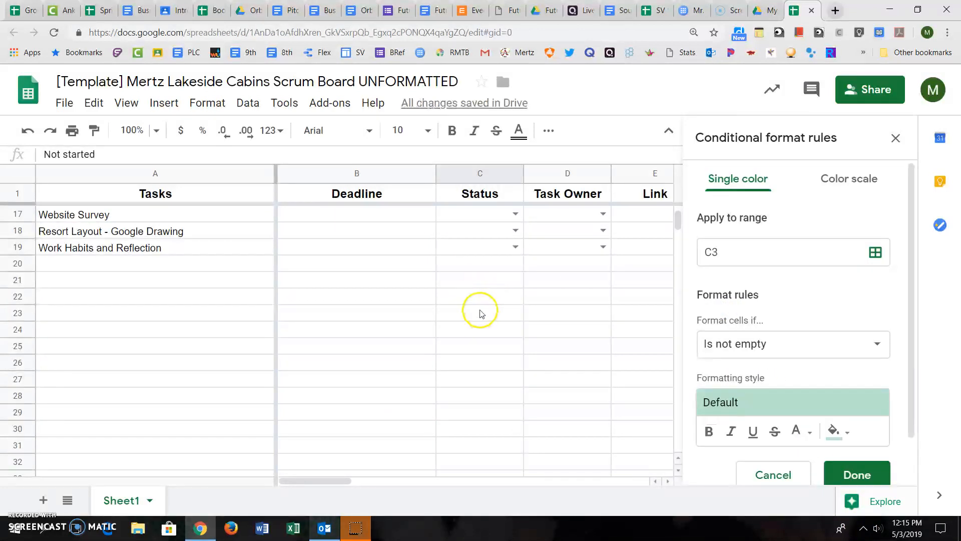
pyautogui.keyDown('shift'); pyautogui.click(482, 237); pyautogui.keyUp('shift')
pyautogui.scroll(5, 483, 248)
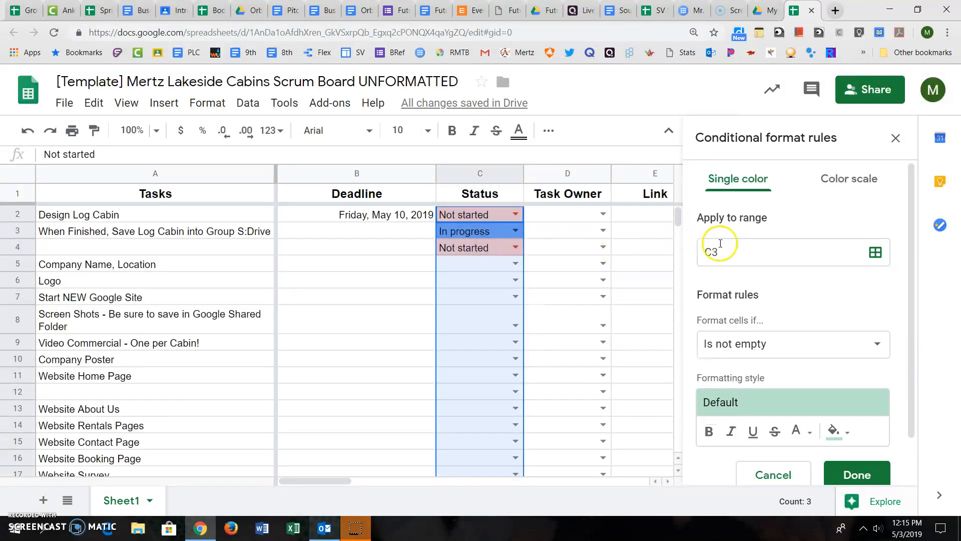
pyautogui.click(875, 251)
pyautogui.click(425, 271)
pyautogui.click(437, 306)
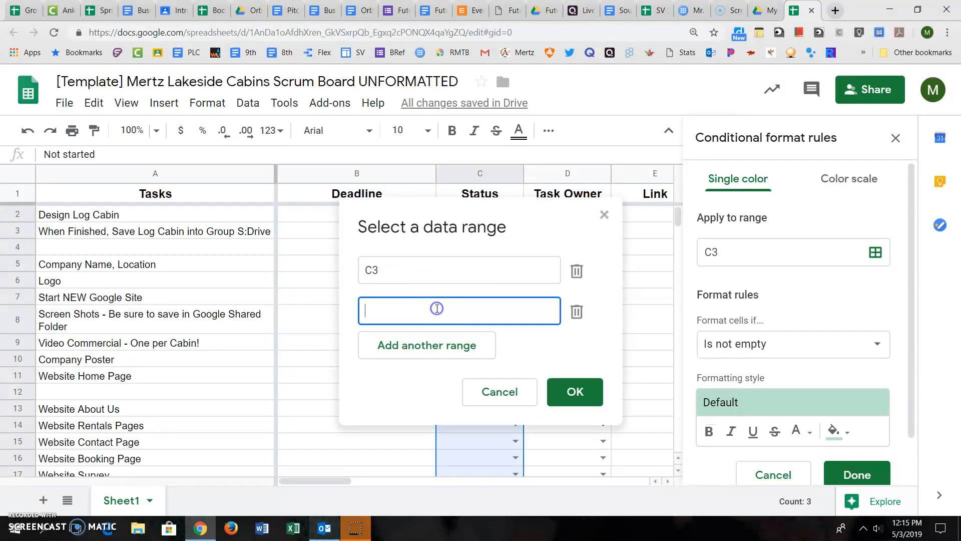
pyautogui.click(576, 310)
pyautogui.click(576, 354)
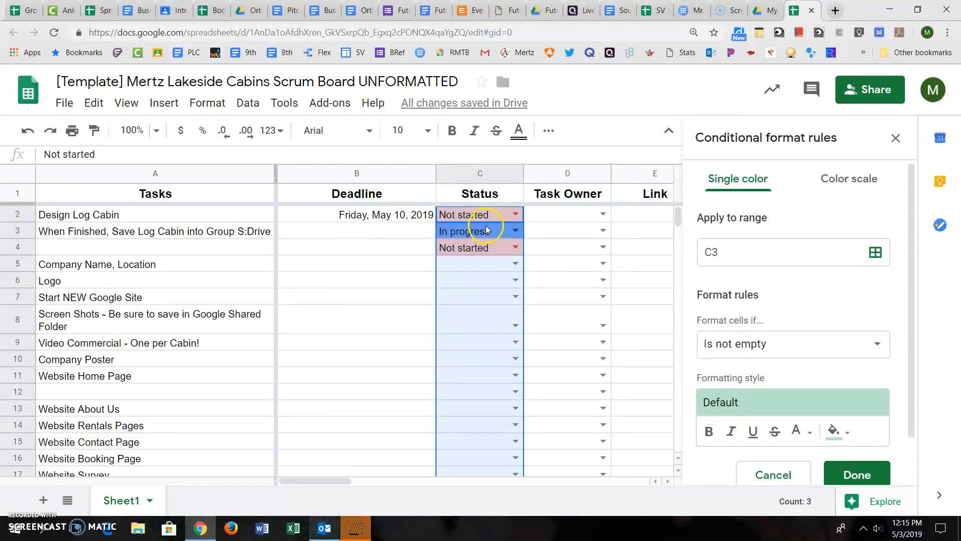
pyautogui.scroll(-4, 488, 238)
pyautogui.scroll(4, 493, 295)
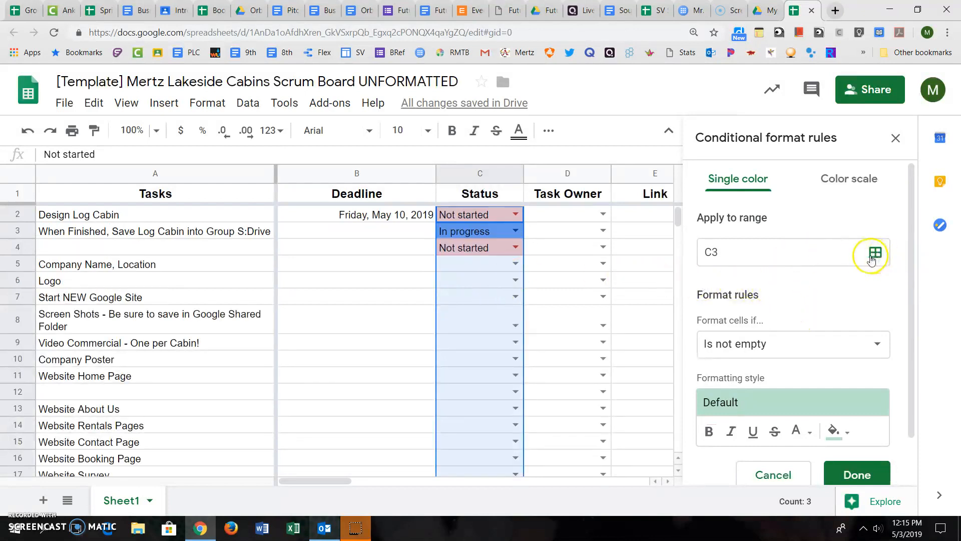
# Set the new rule's range to C2:C20
pyautogui.moveTo(773, 260); pyautogui.dragTo(711, 249)
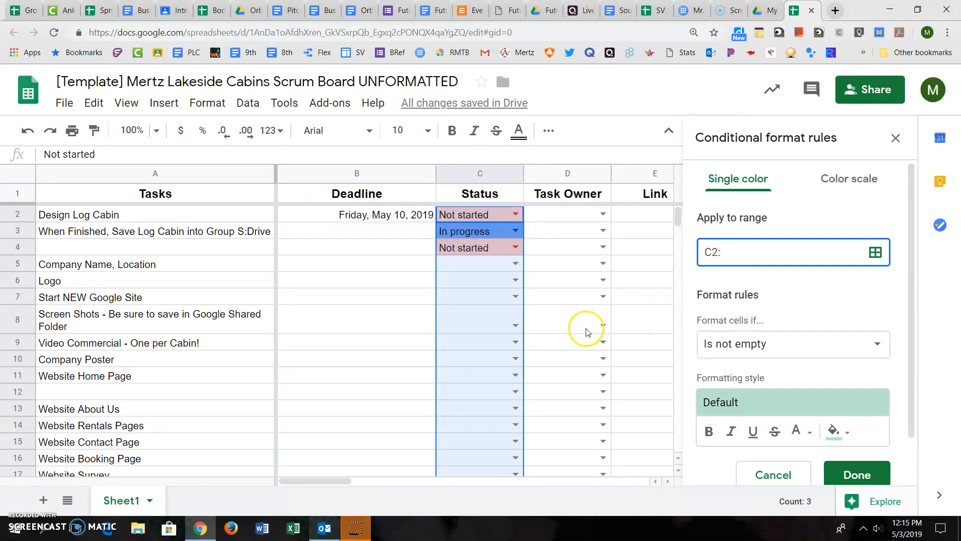
pyautogui.scroll(-3, 585, 327)
pyautogui.scroll(3, 581, 331)
# Set the new rule's condition to Text contains "Ready for review"
pyautogui.click(711, 343)
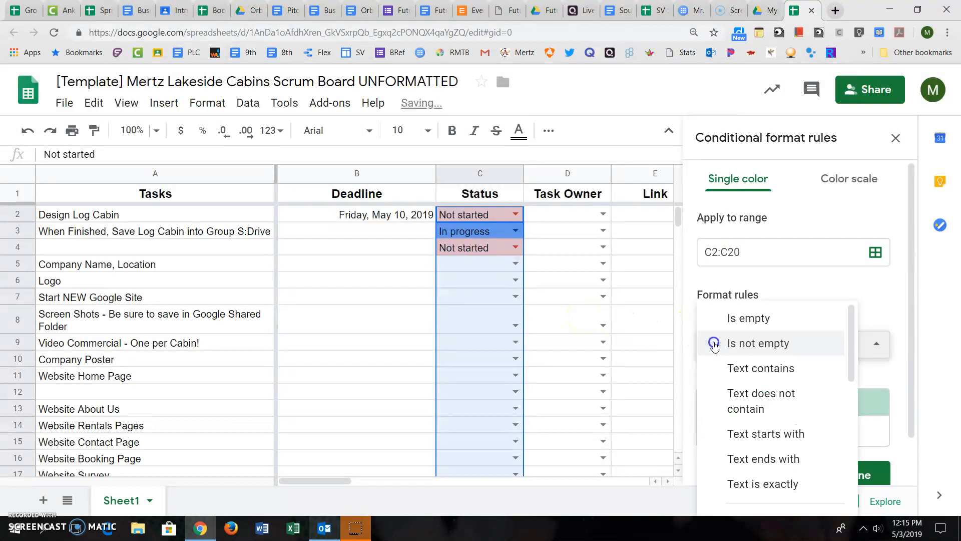
pyautogui.click(756, 307)
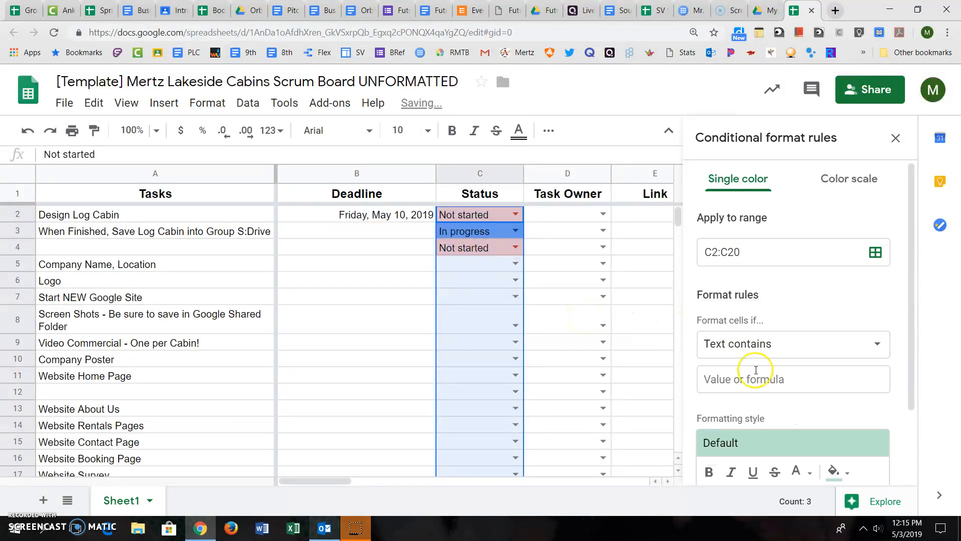
pyautogui.click(755, 373)
pyautogui.write('Rad')
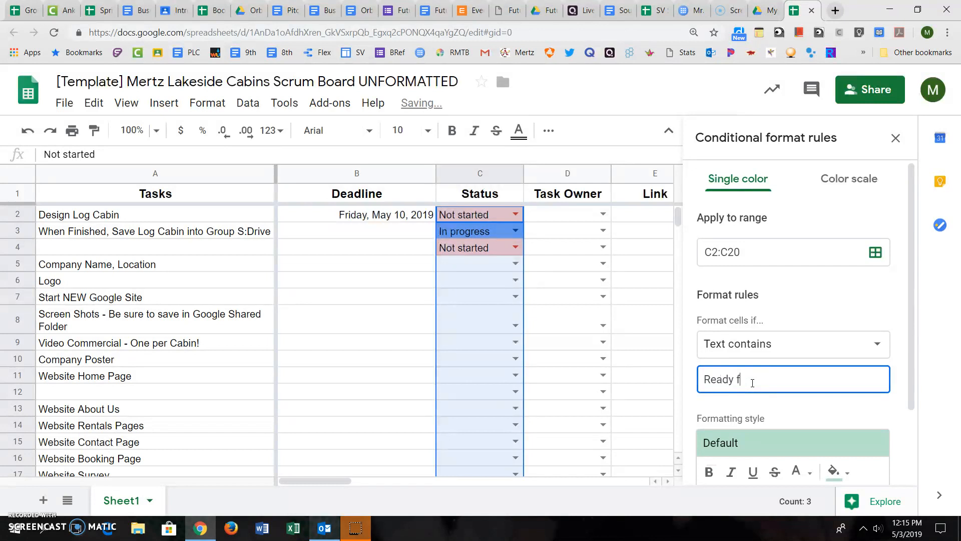
pyautogui.write('dy fpr')
# Give the "Ready for review" rule a golden yellow fill and save it
pyautogui.scroll(-2, 768, 402)
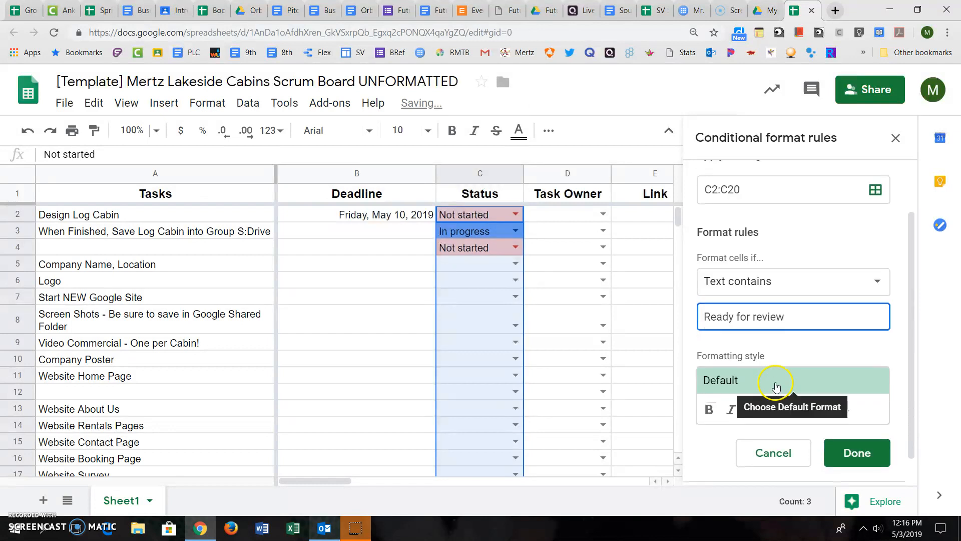
pyautogui.click(834, 409)
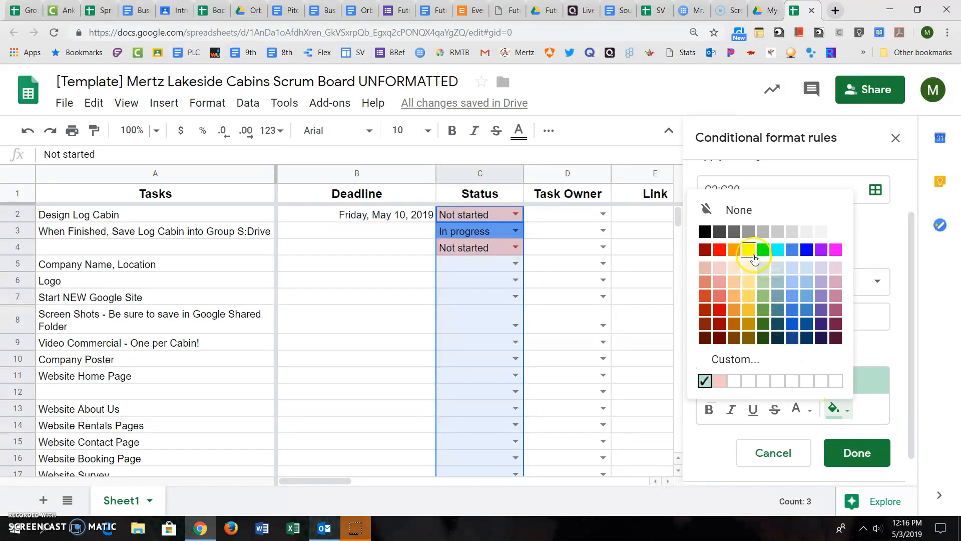
pyautogui.click(754, 254)
pyautogui.click(841, 402)
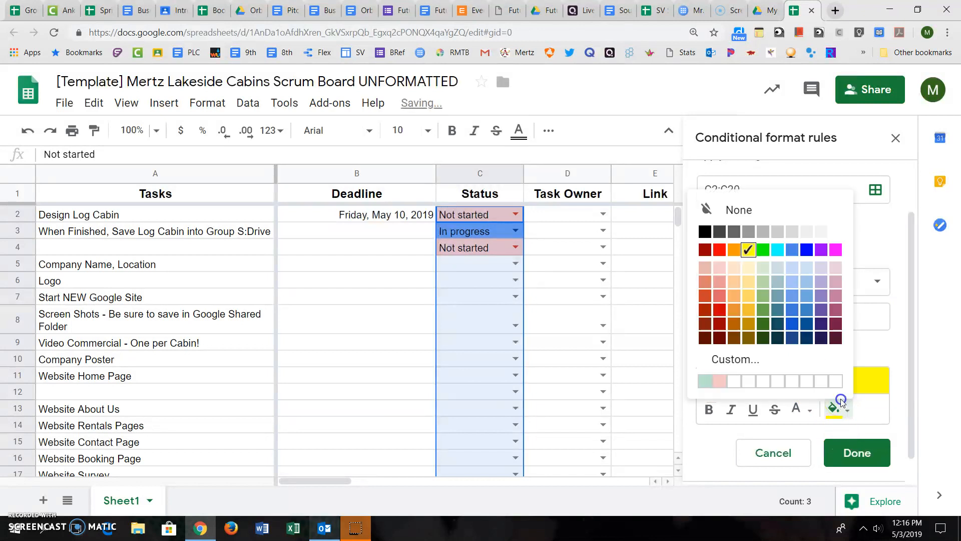
pyautogui.click(748, 295)
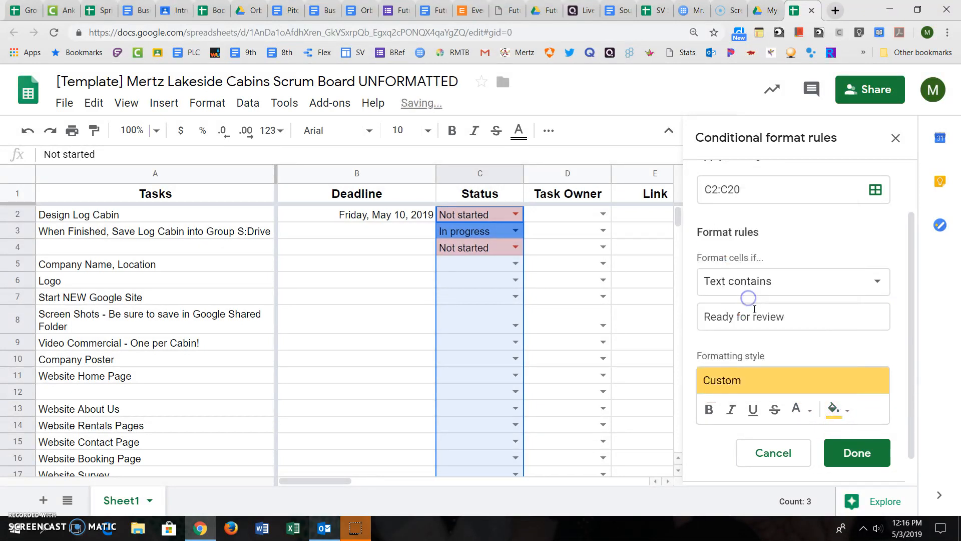
pyautogui.click(868, 455)
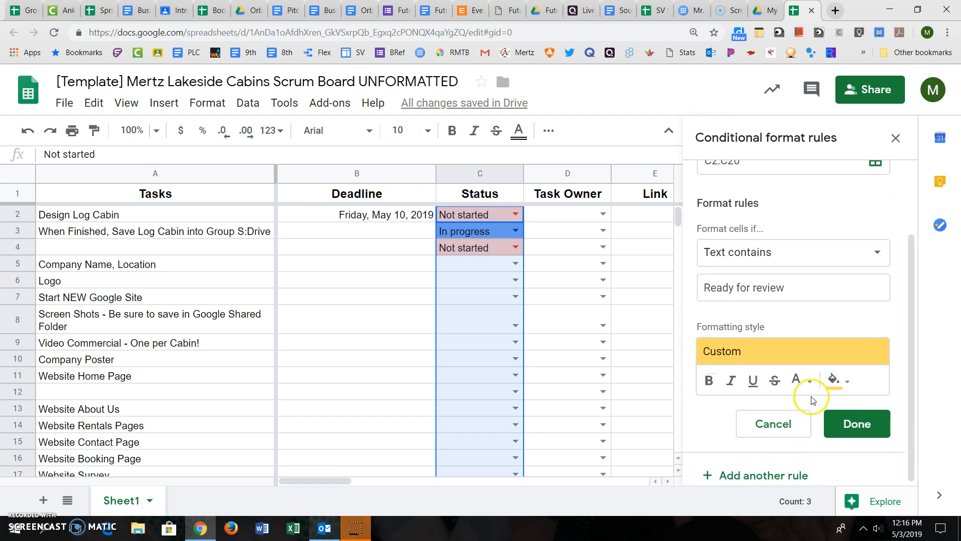
# Add another rule for C2:C20 with the condition Text contains "Completed"
pyautogui.click(785, 474)
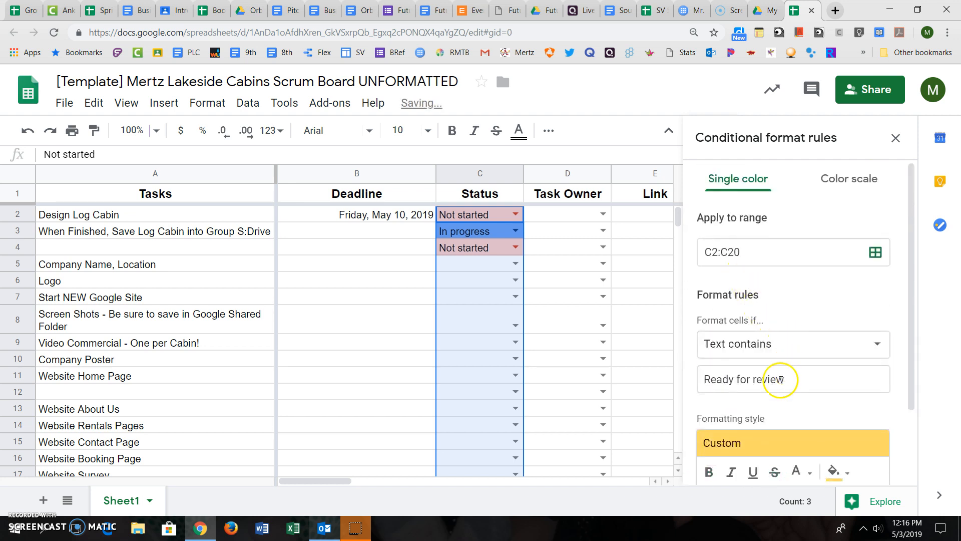
pyautogui.moveTo(784, 379); pyautogui.dragTo(717, 379)
pyautogui.write('Com')
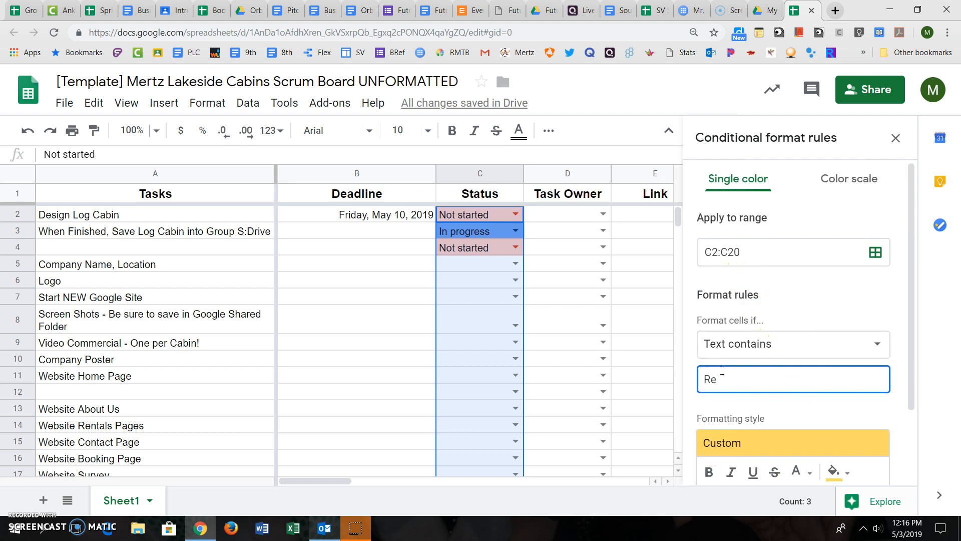
pyautogui.write('ompleted')
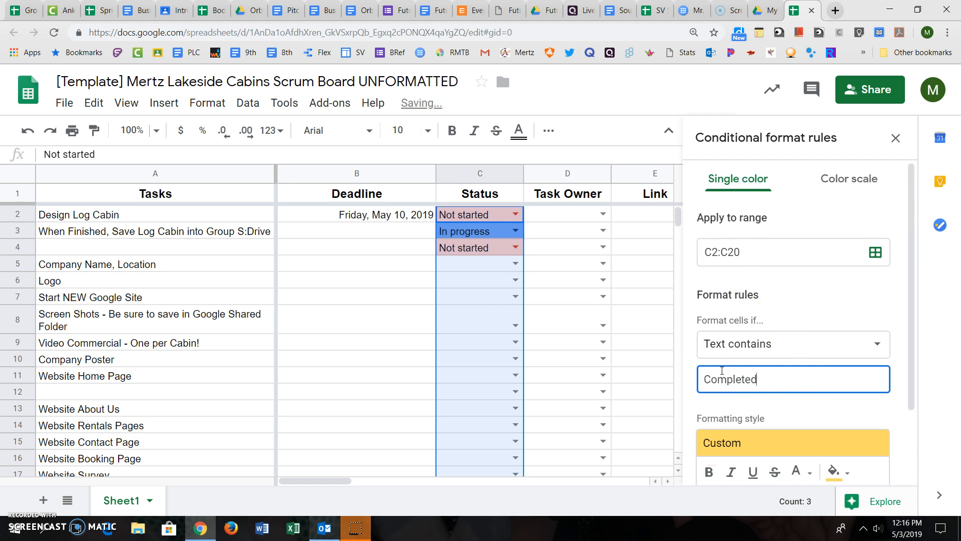
# Give the "Completed" rule a bright green fill, save it, and close the conditional formatting rules
pyautogui.scroll(-2, 726, 380)
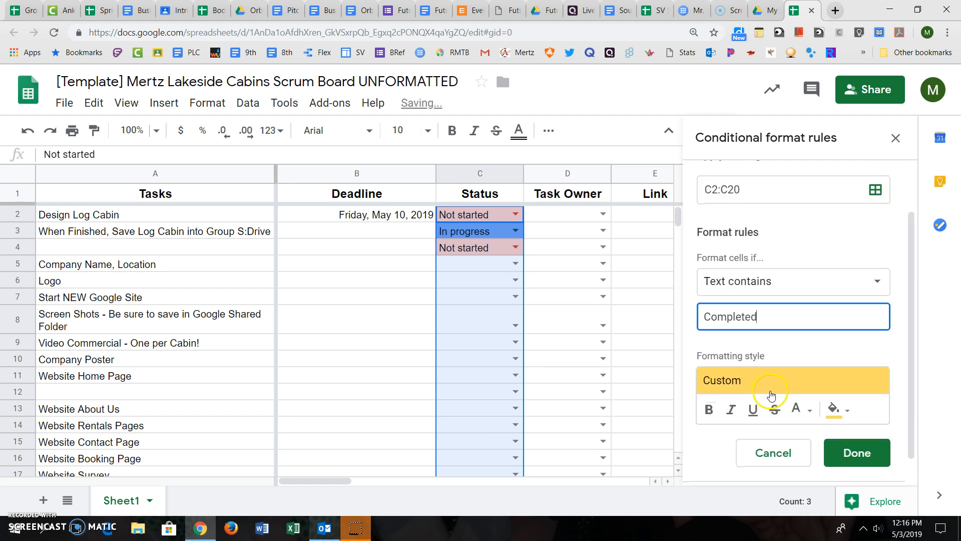
pyautogui.click(840, 417)
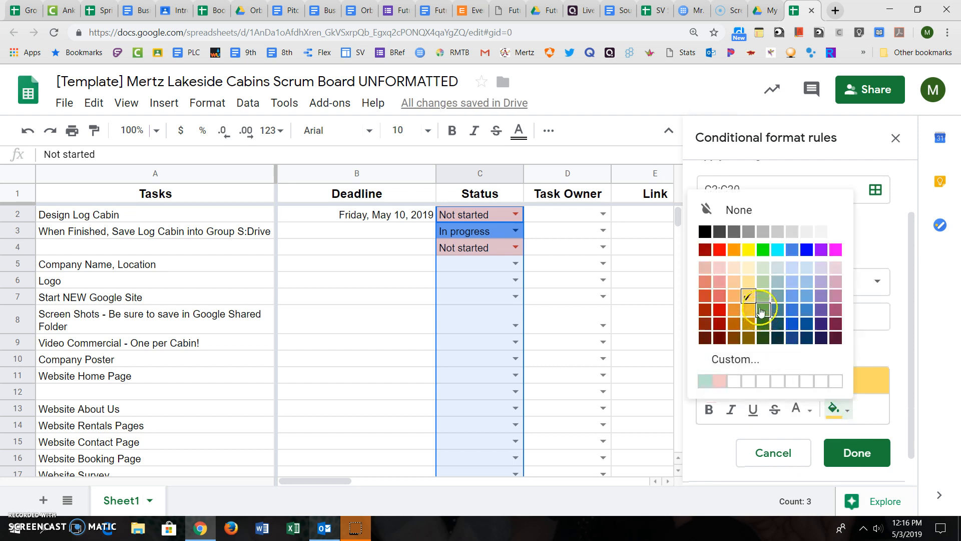
pyautogui.click(766, 252)
pyautogui.click(852, 451)
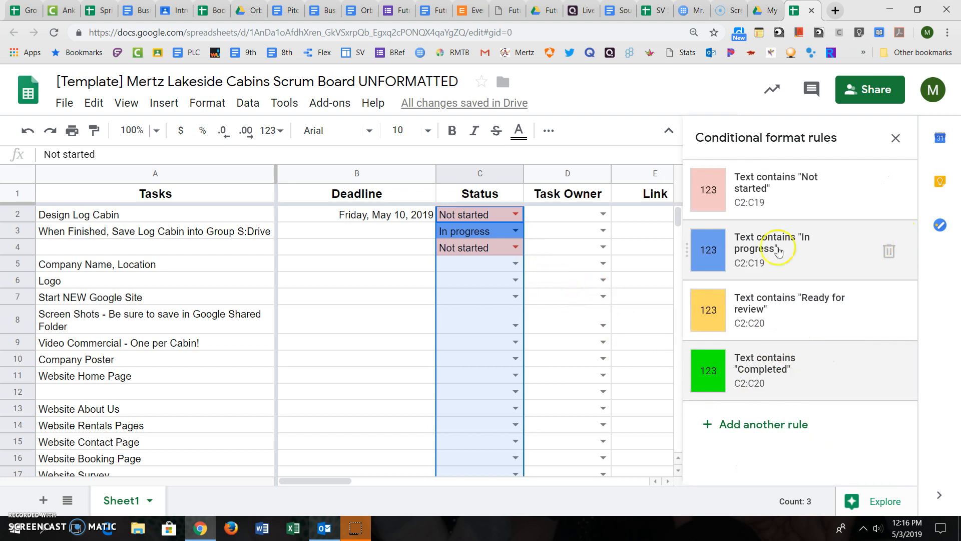
pyautogui.click(895, 138)
# Test the new rule by setting the row 5 Status to Completed
pyautogui.click(514, 264)
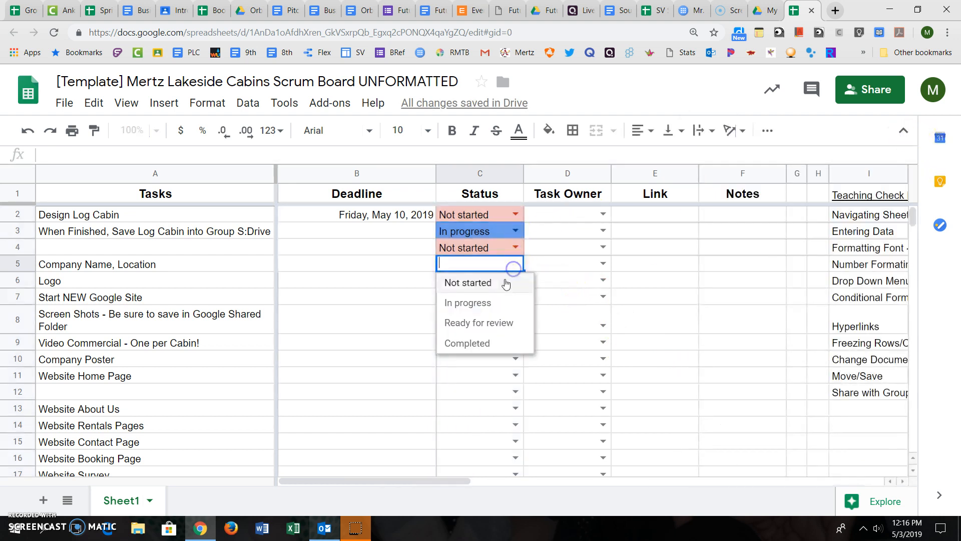
pyautogui.click(489, 343)
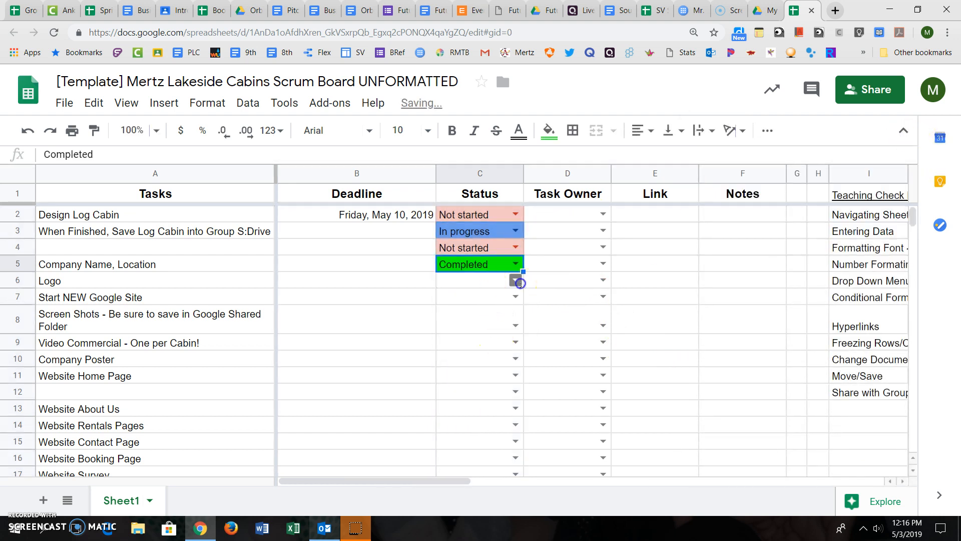
pyautogui.click(516, 281)
pyautogui.click(564, 264)
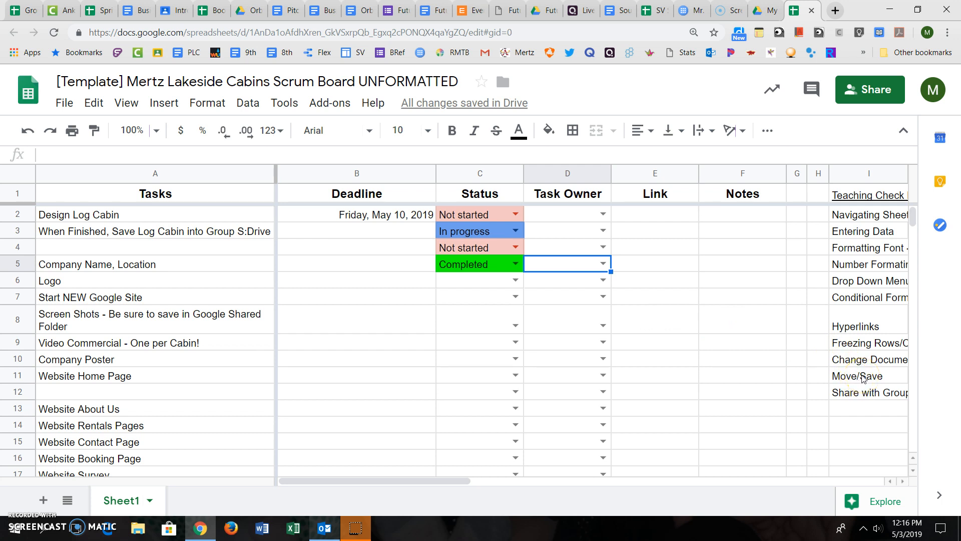
# Select cell E2 in the Link column, and switch to Google Drive to find a file to link
pyautogui.click(865, 330)
pyautogui.click(651, 213)
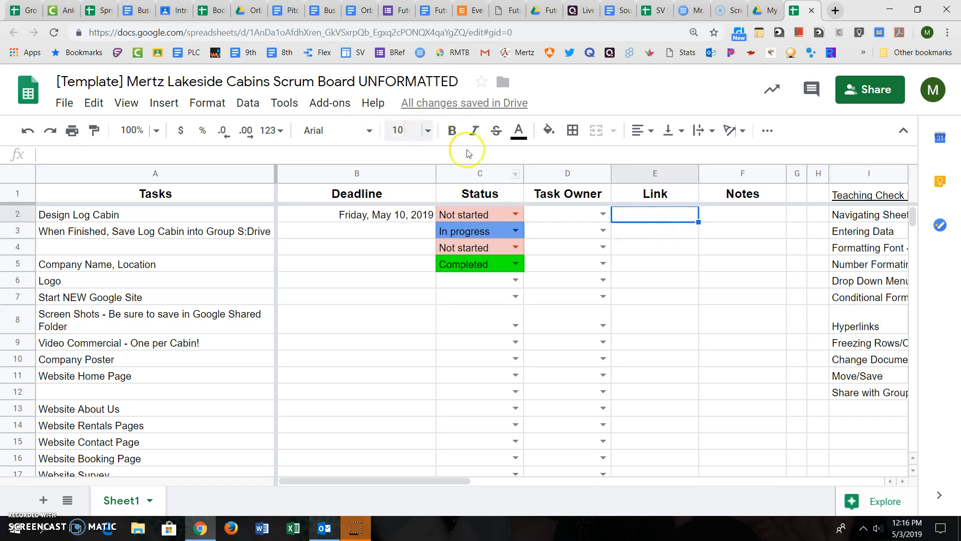
pyautogui.click(756, 12)
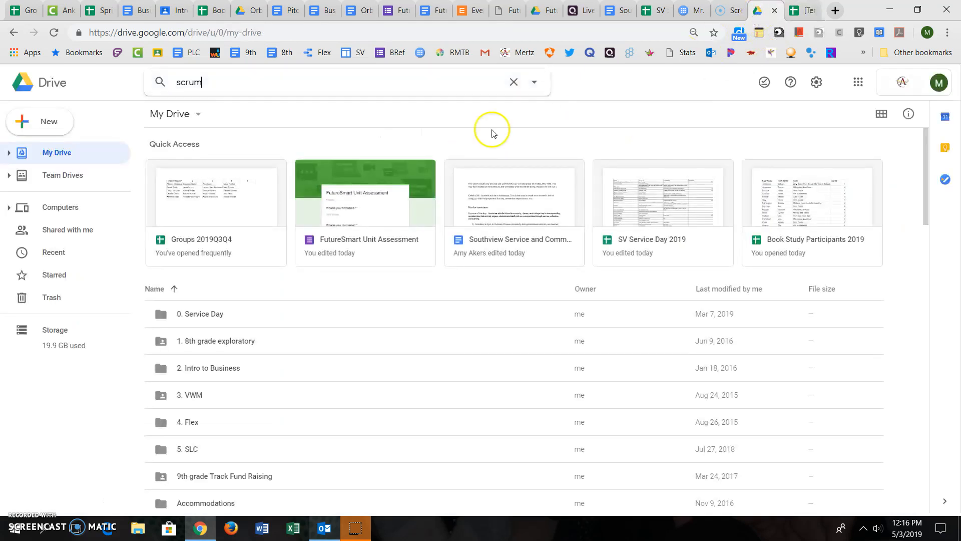
# In My Drive, go through 1. 8th grade exploratory, Lessons and 8th Grade Group Project to the Log Cabin Project folder
pyautogui.click(70, 159)
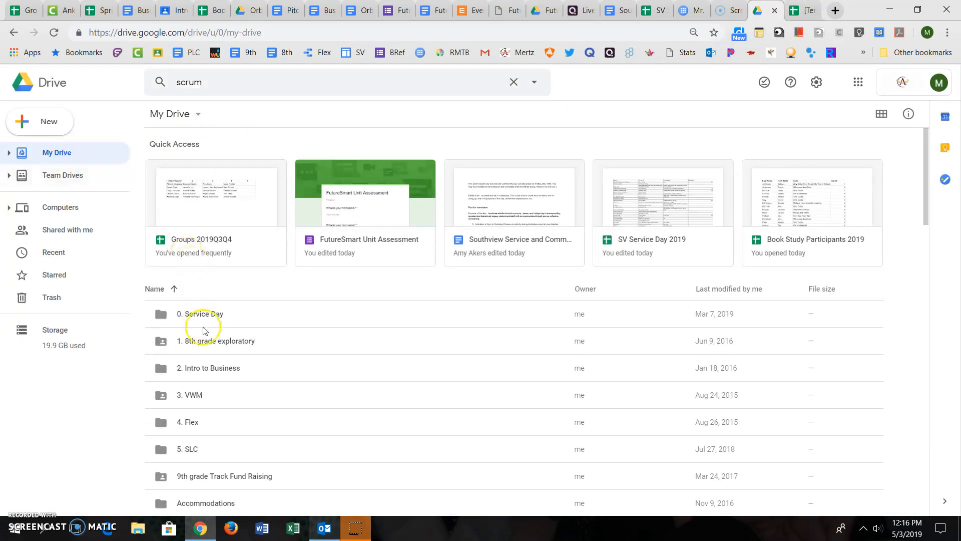
pyautogui.click(217, 371)
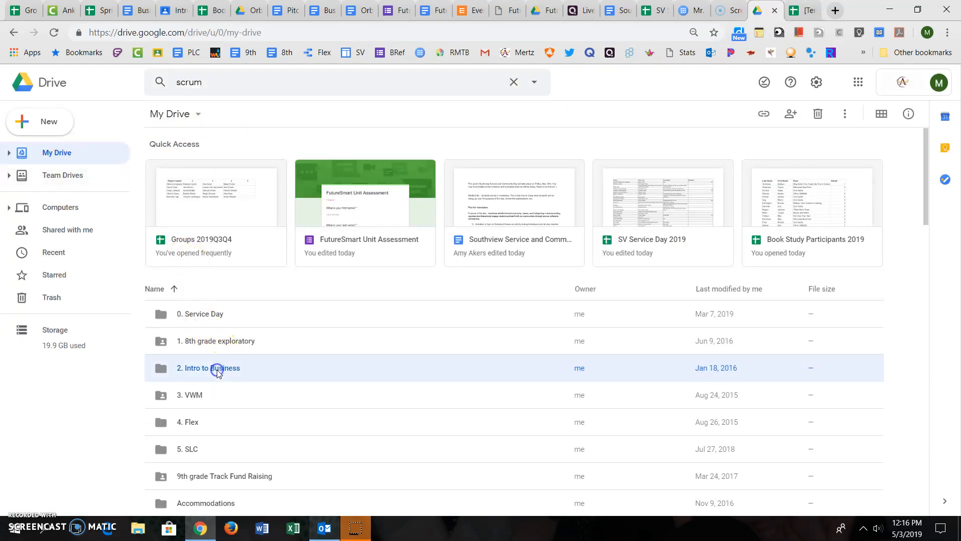
pyautogui.doubleClick(217, 341)
pyautogui.doubleClick(200, 191)
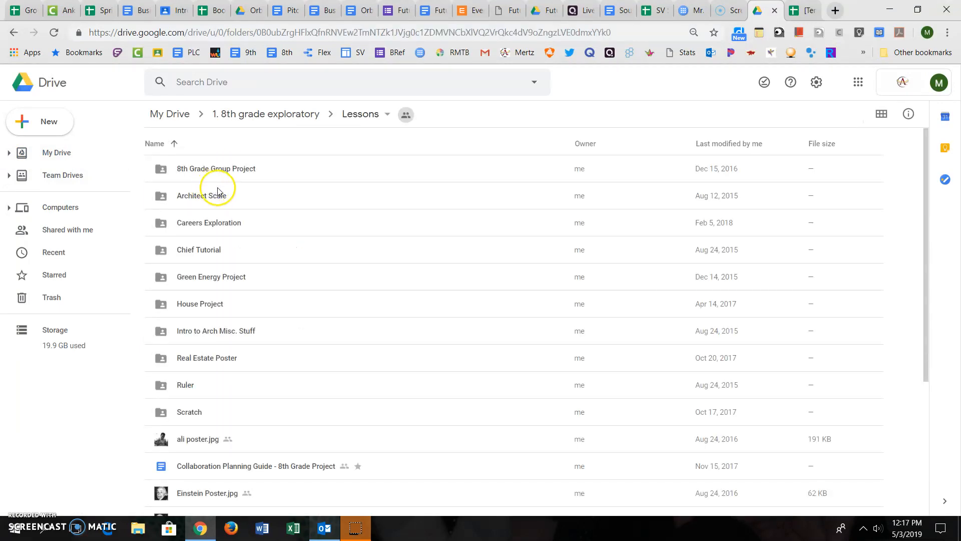
pyautogui.doubleClick(241, 170)
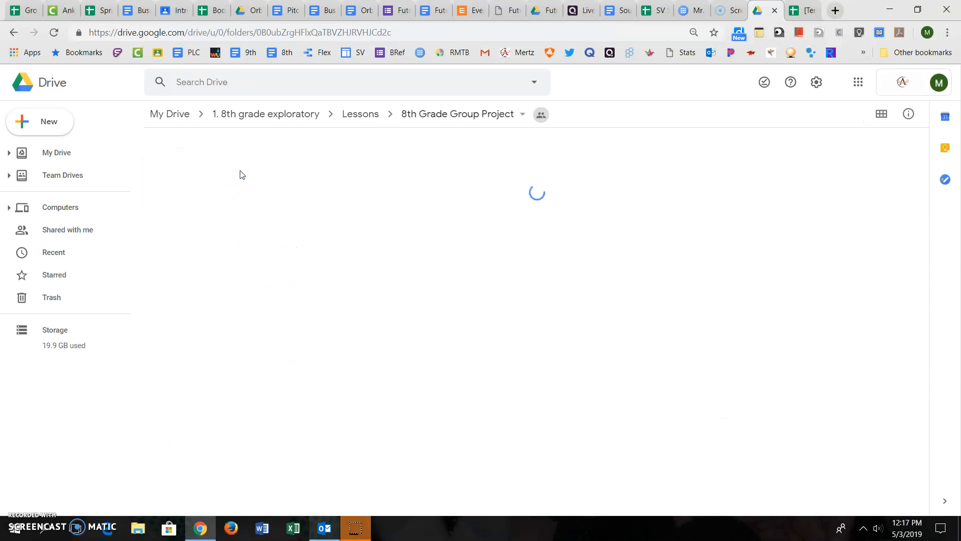
pyautogui.click(239, 170)
pyautogui.doubleClick(239, 170)
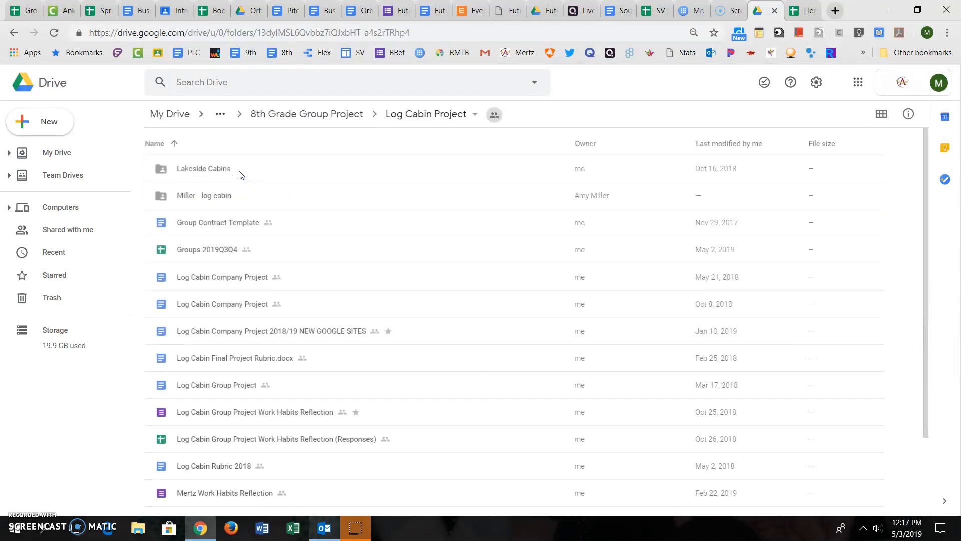
# Look through the Log Cabin Project files and open the Lakeside Cabins folder
pyautogui.scroll(-2, 251, 189)
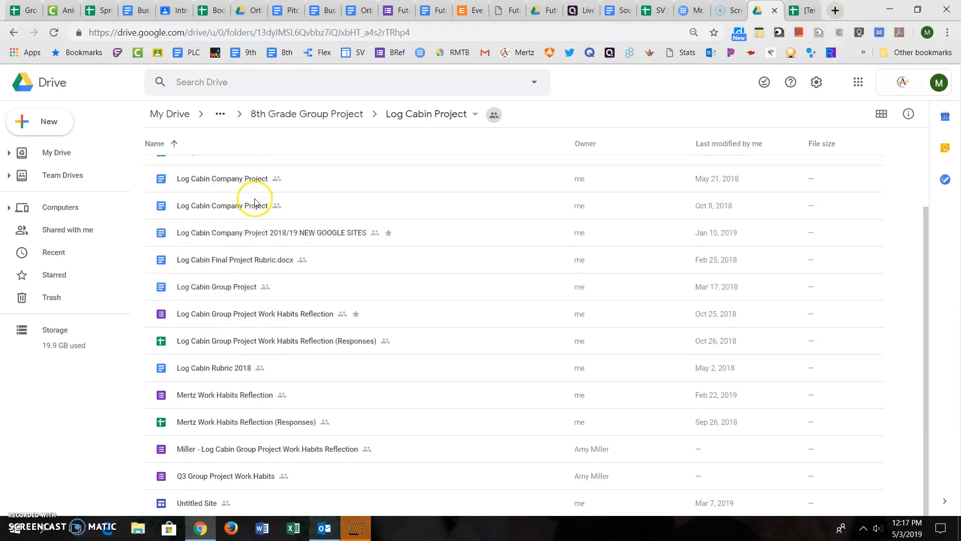
pyautogui.scroll(2, 264, 254)
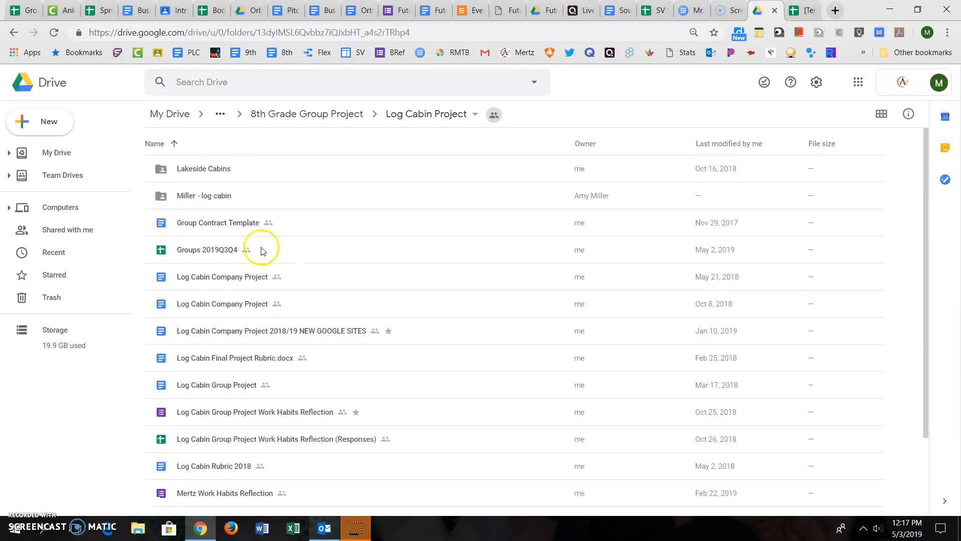
pyautogui.click(189, 171)
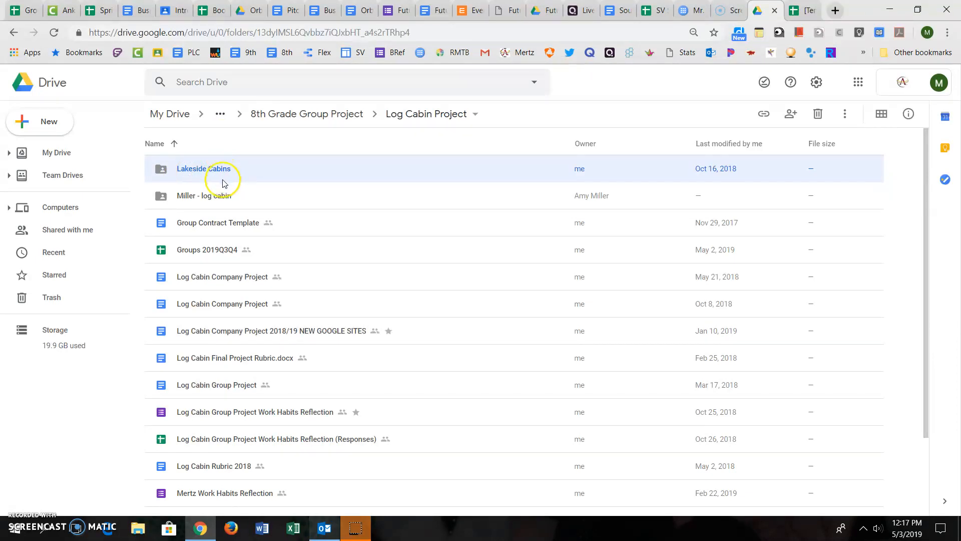
pyautogui.click(52, 122)
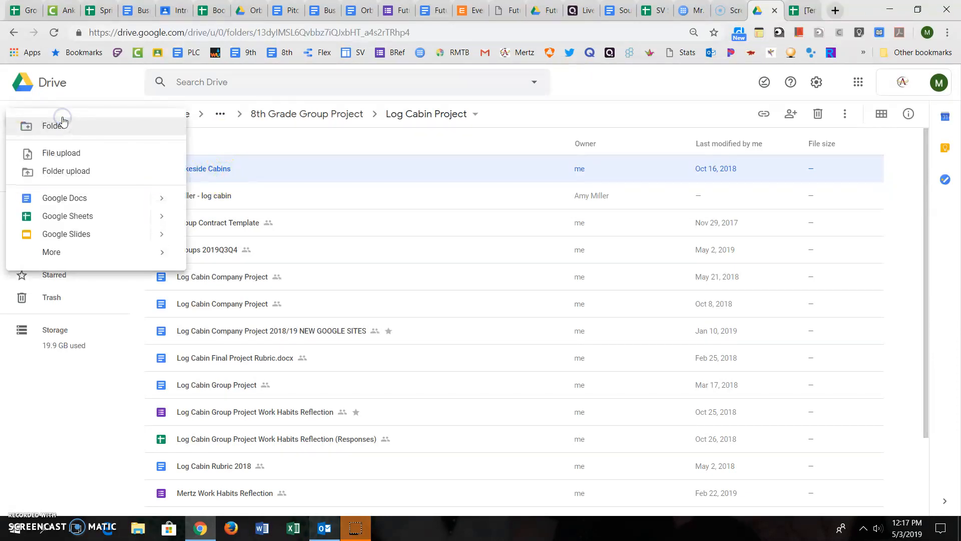
pyautogui.click(218, 139)
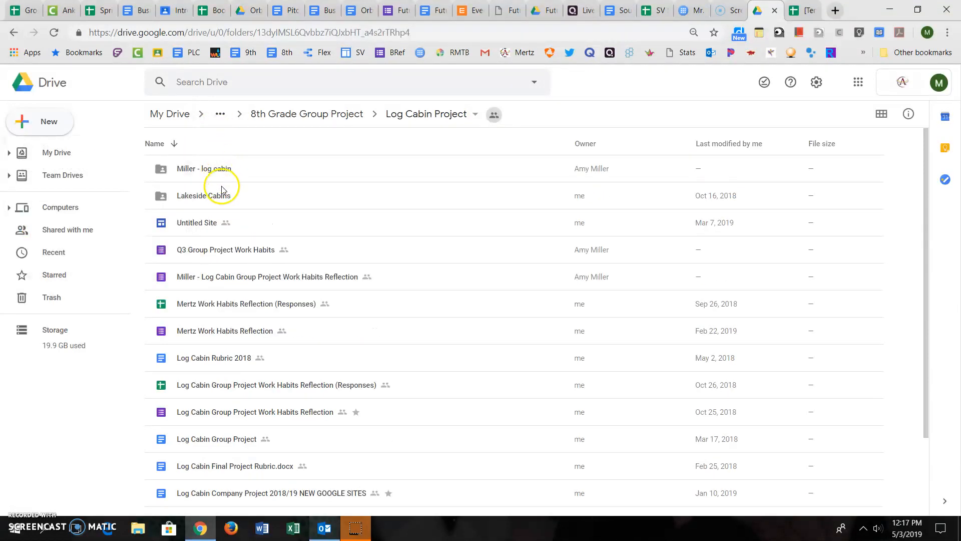
pyautogui.doubleClick(219, 198)
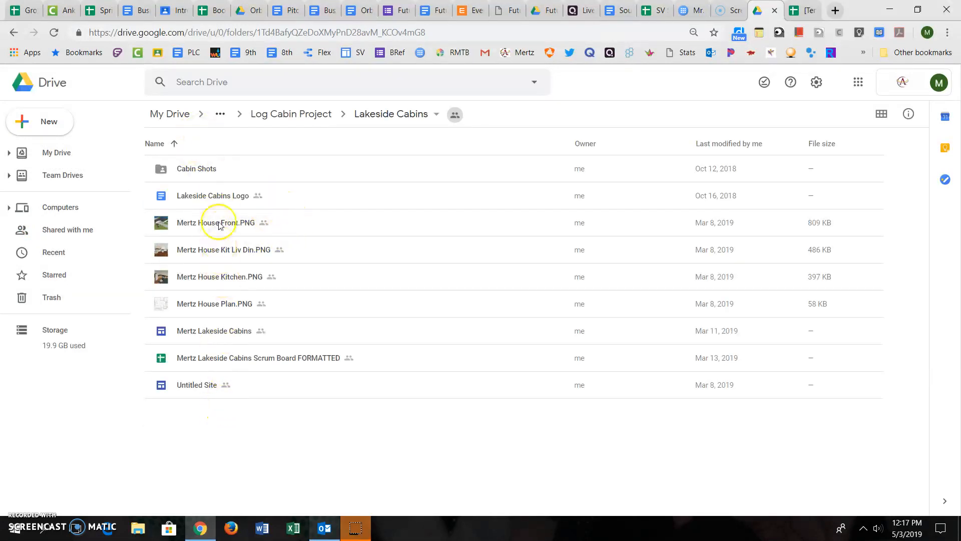
# Get the shareable link of the Lakeside Cabins Logo document and copy it
pyautogui.click(232, 197)
pyautogui.rightClick(232, 199)
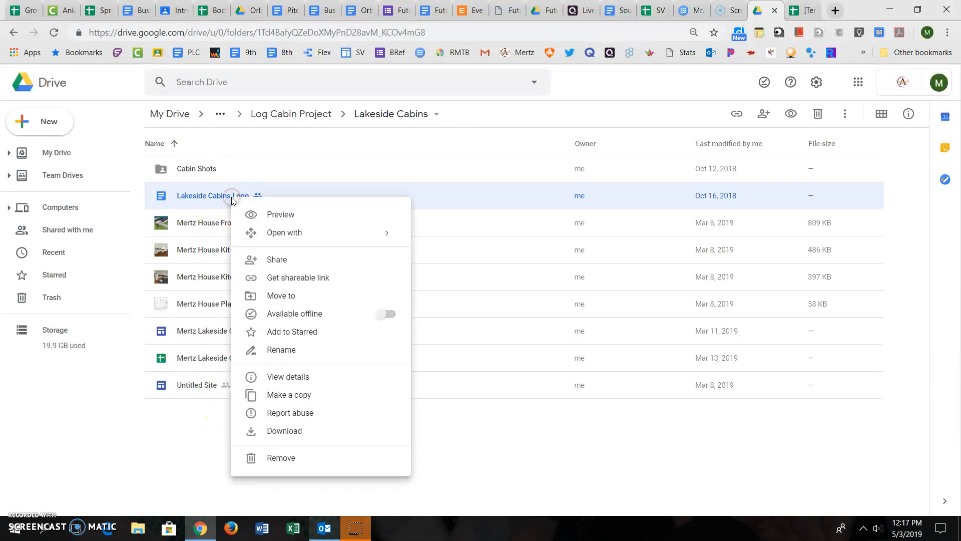
pyautogui.moveTo(246, 239)
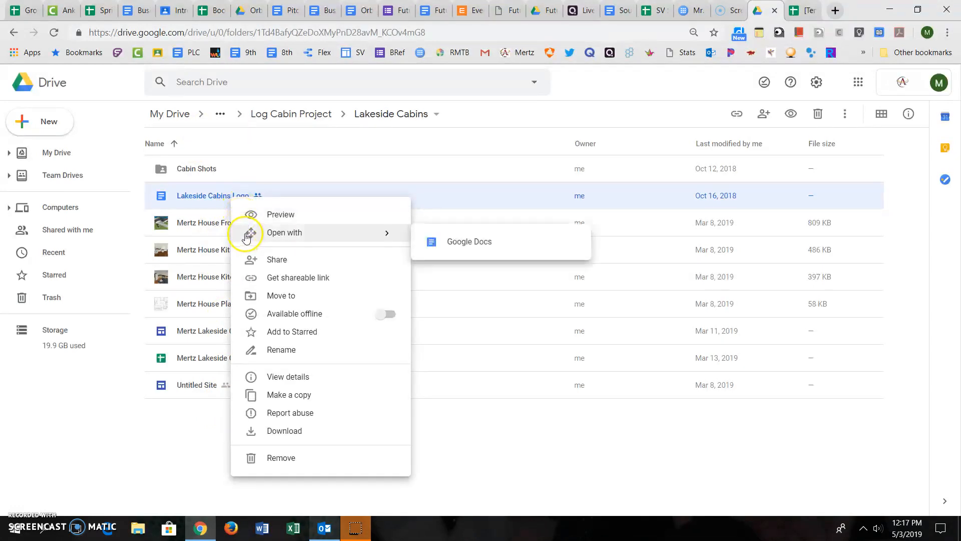
pyautogui.click(283, 279)
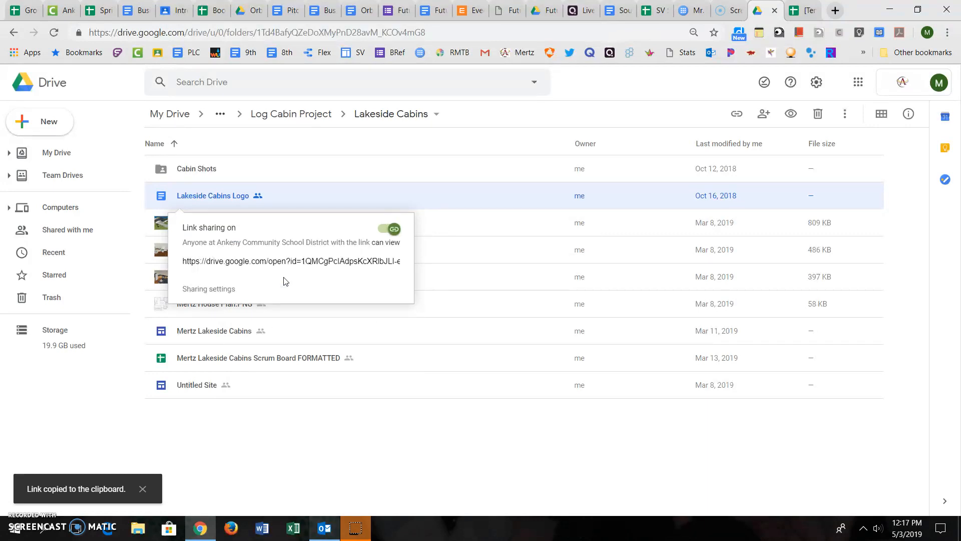
pyautogui.click(296, 264)
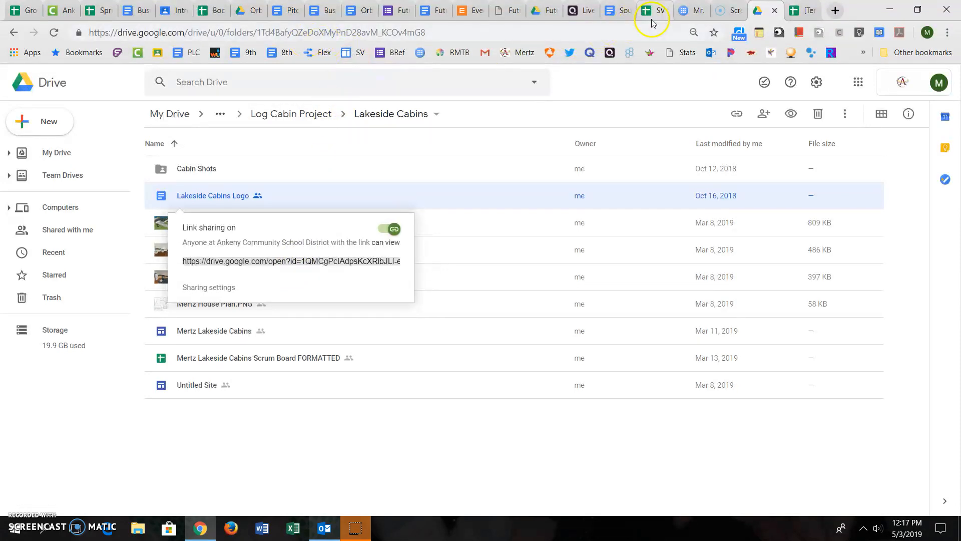
# Return to the Scrum board sheet, paste the copied document link into cell E2, and select that cell to check the link
pyautogui.click(804, 11)
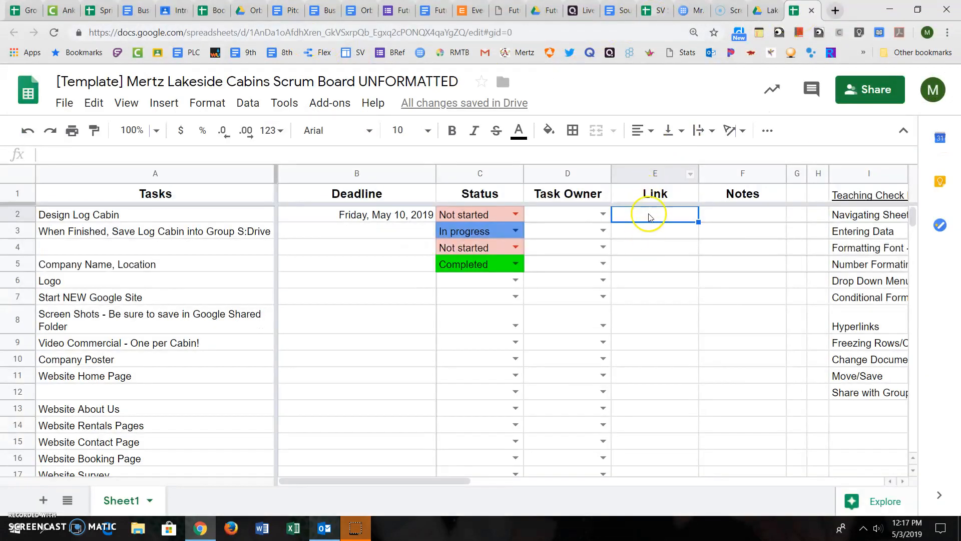
pyautogui.hotkey('ctrl', 'v')
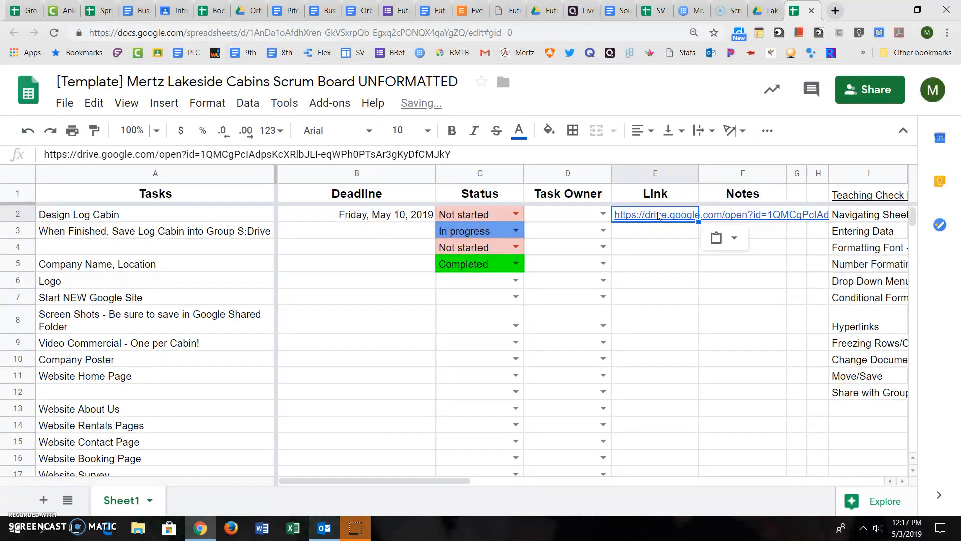
pyautogui.click(663, 248)
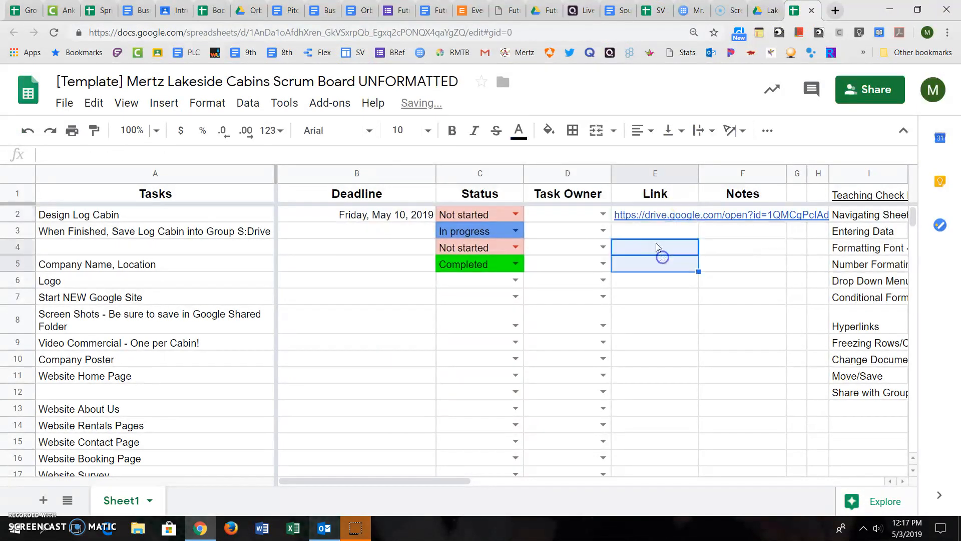
pyautogui.click(651, 208)
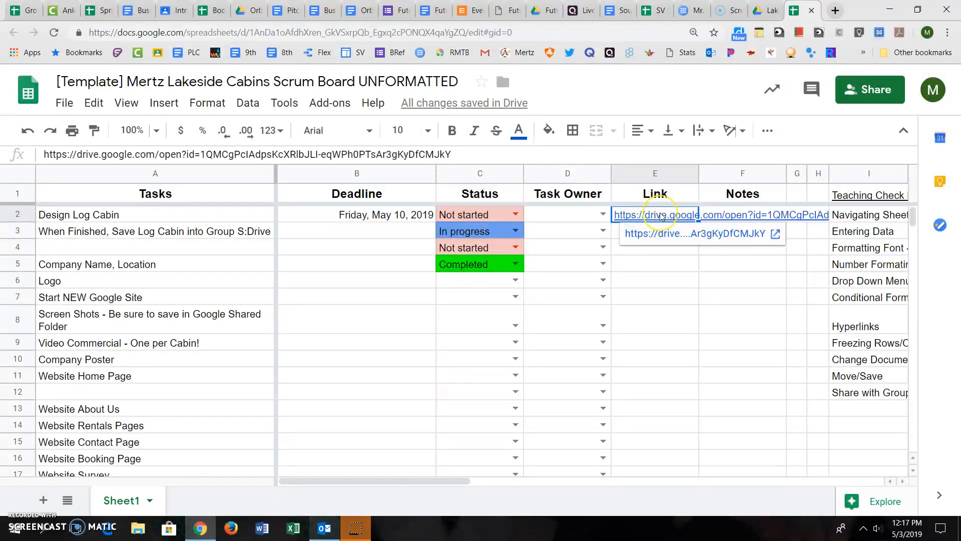
# Clear the pasted document link from cell E2 in the Link column
pyautogui.write('Logo')
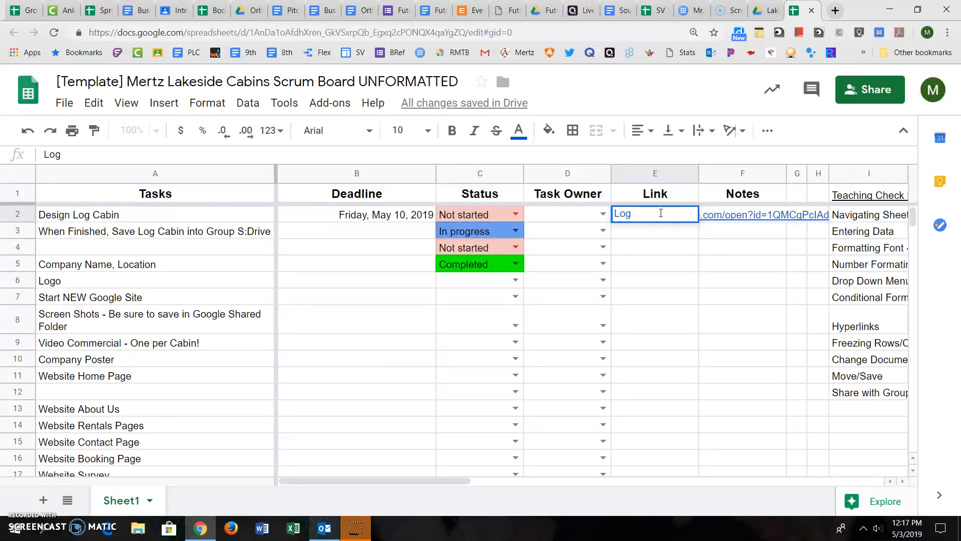
pyautogui.press('BackSpace')
pyautogui.click(661, 379)
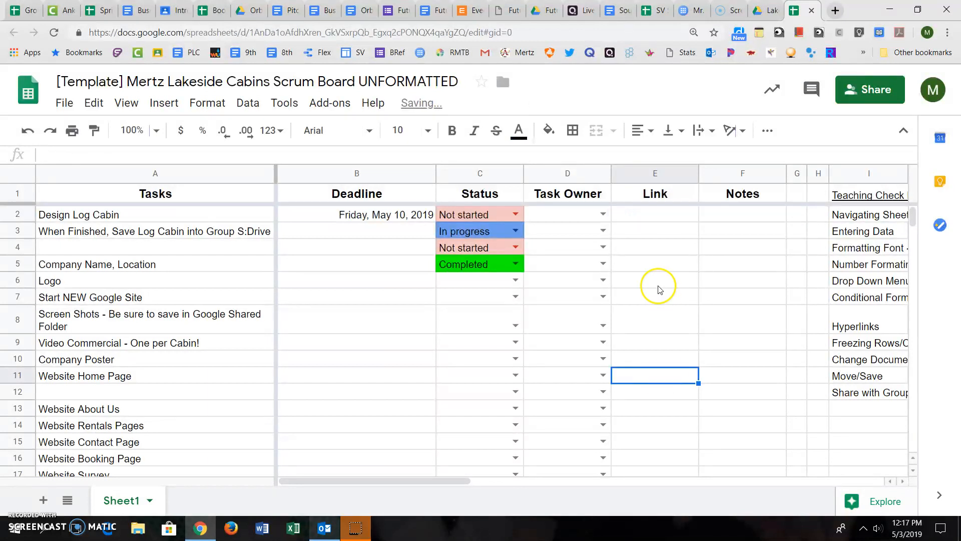
# Enter "Logo" in cell E6 of the Link column, on the Logo task row
pyautogui.click(637, 280)
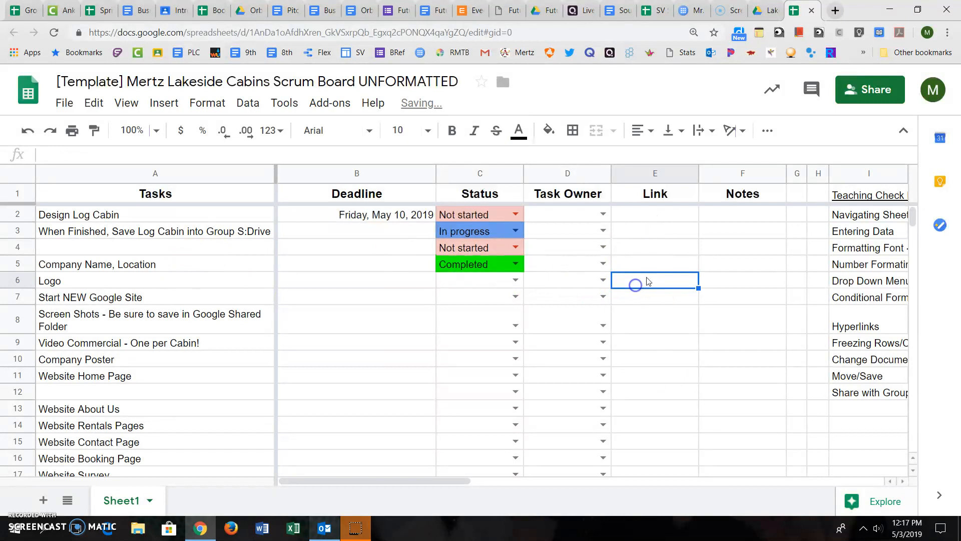
pyautogui.write('Logo')
pyautogui.moveTo(651, 277); pyautogui.dragTo(612, 274)
pyautogui.rightClick(627, 274)
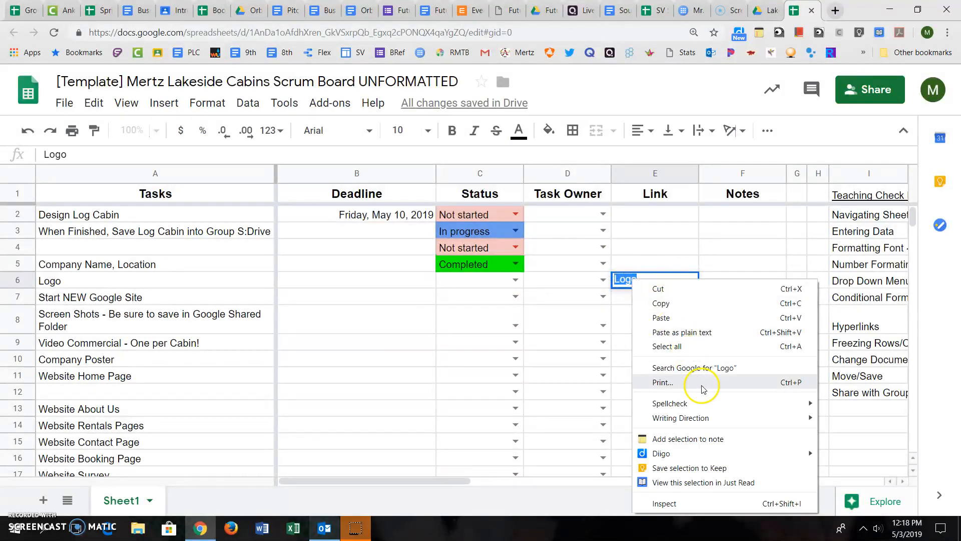
pyautogui.click(666, 247)
pyautogui.click(638, 279)
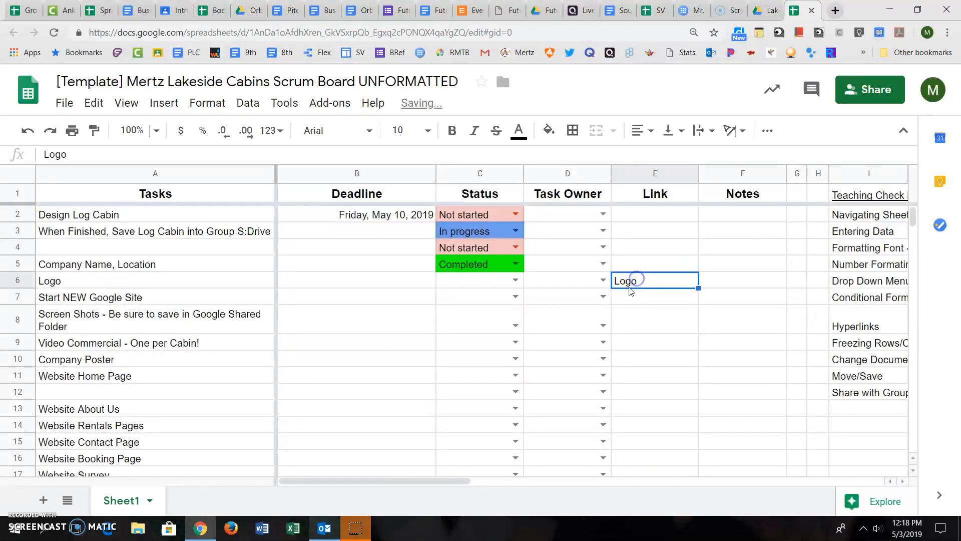
# Turn the Logo text in cell E6 into a hyperlink to the copied Drive document address
pyautogui.doubleClick(631, 283)
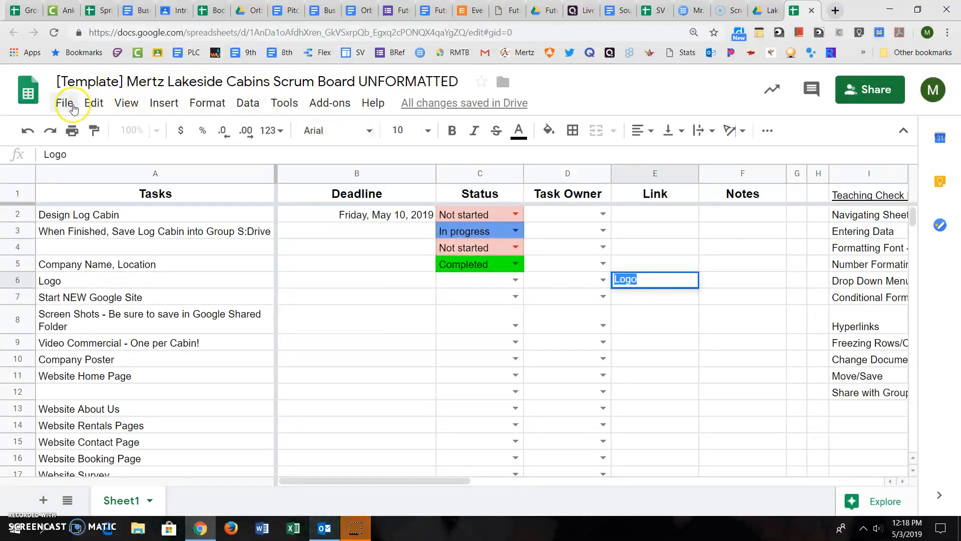
pyautogui.click(169, 104)
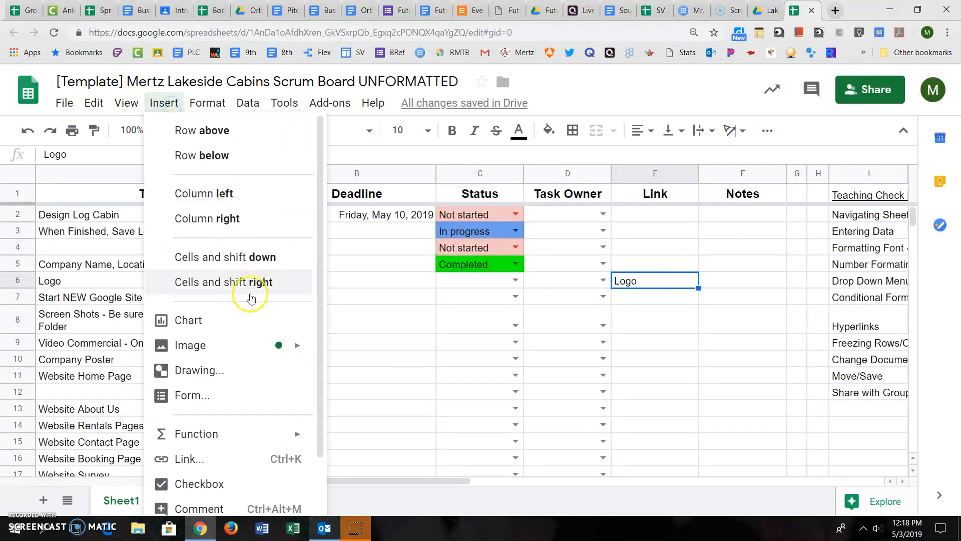
pyautogui.scroll(-1, 240, 300)
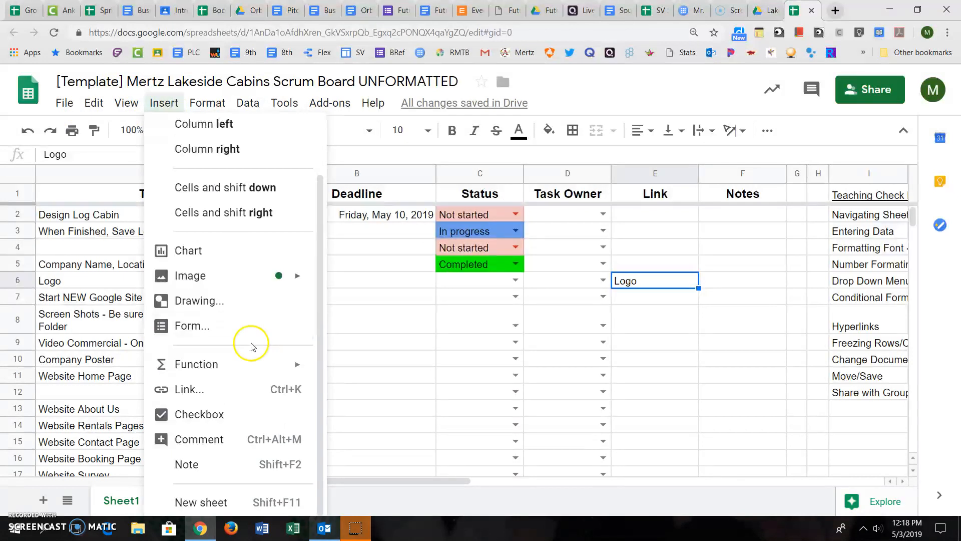
pyautogui.click(260, 392)
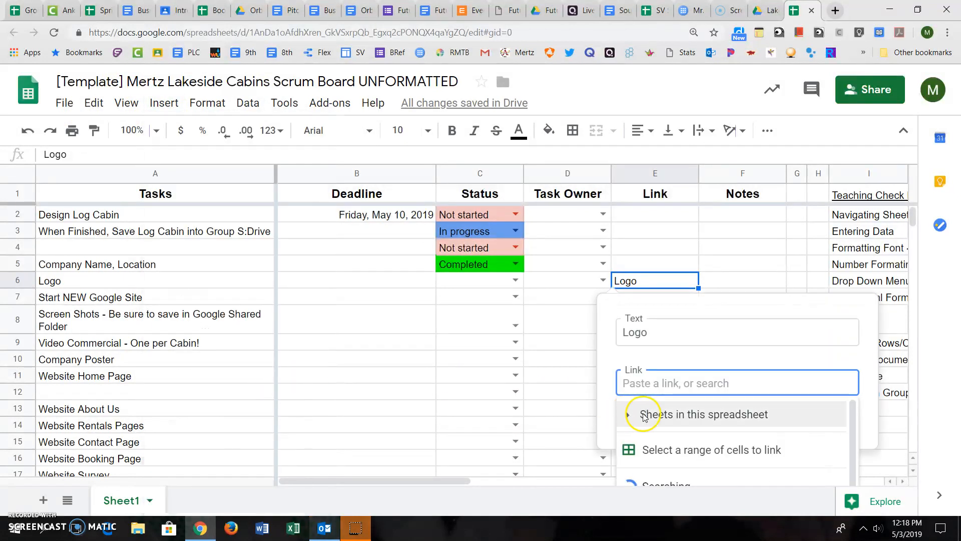
pyautogui.hotkey('ctrl', 'v')
pyautogui.click(812, 420)
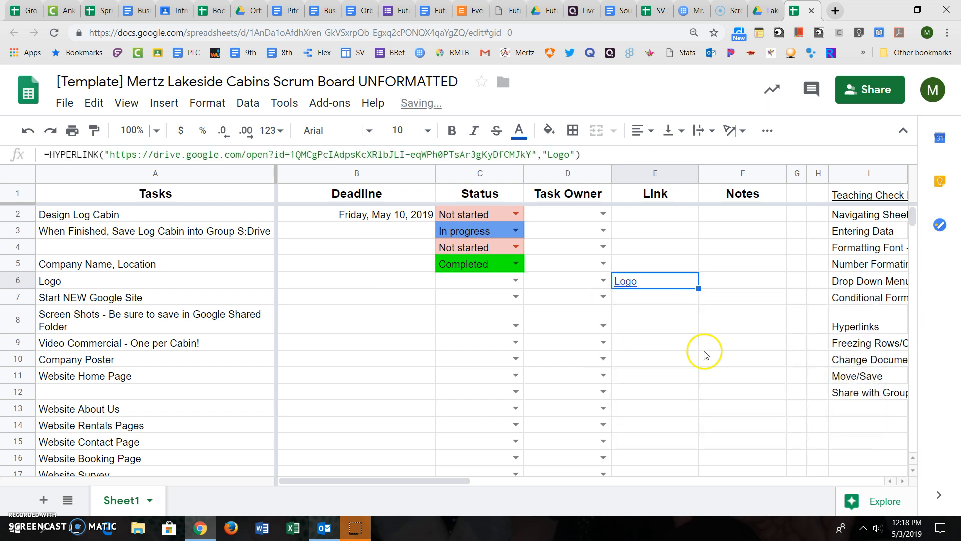
pyautogui.click(671, 316)
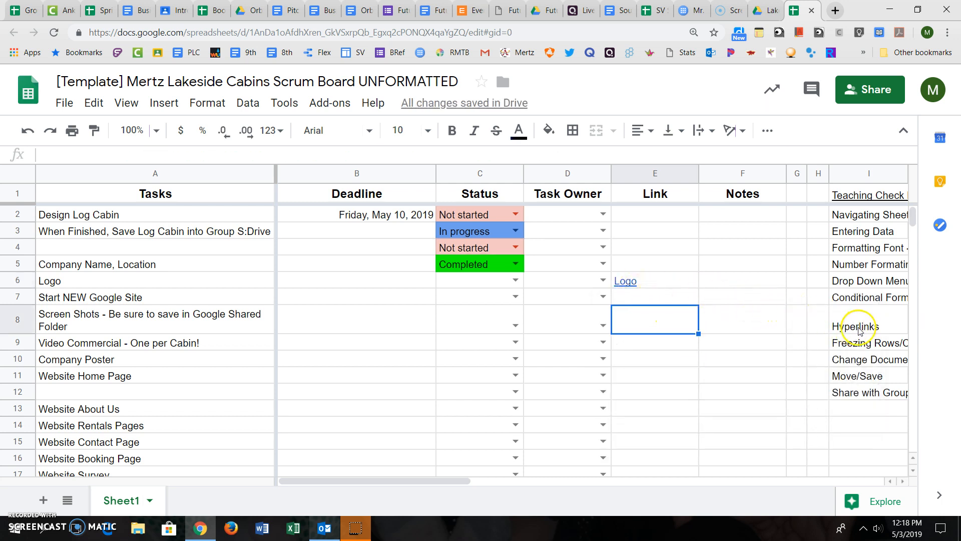
# Follow the checklist to the document title item and rename the spreadsheet as the teacher's surname followed by "Project Management Demo"
pyautogui.click(864, 345)
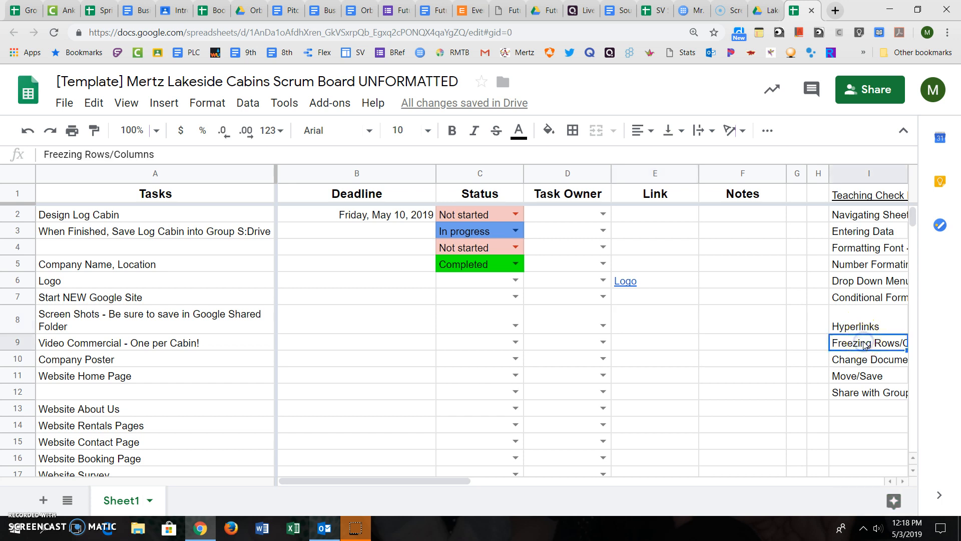
pyautogui.click(862, 359)
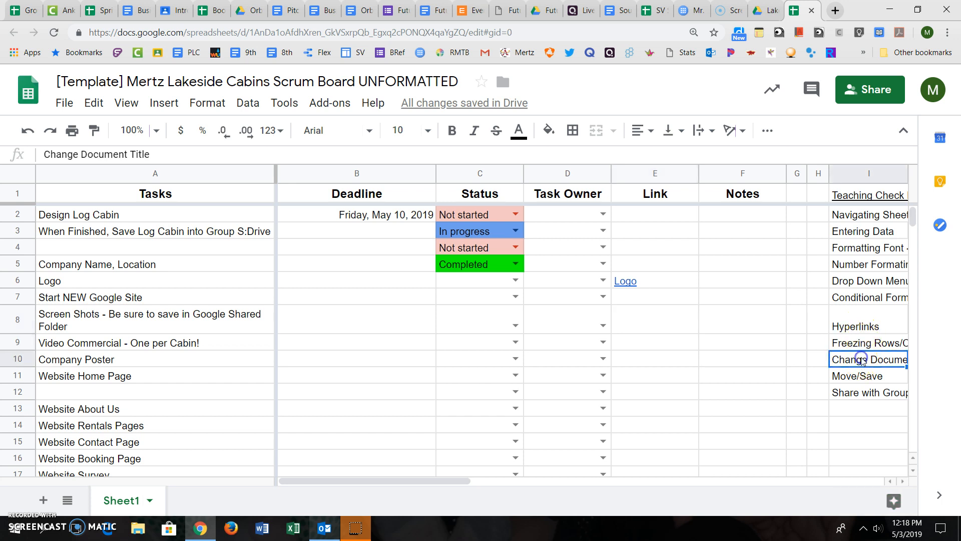
pyautogui.click(315, 80)
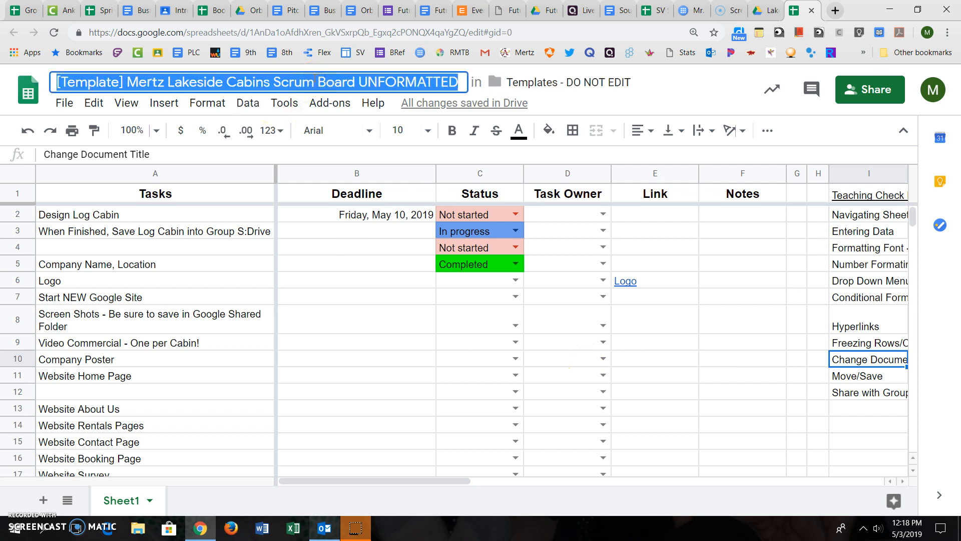
pyautogui.press('BackSpace')
pyautogui.write('Mertz ')
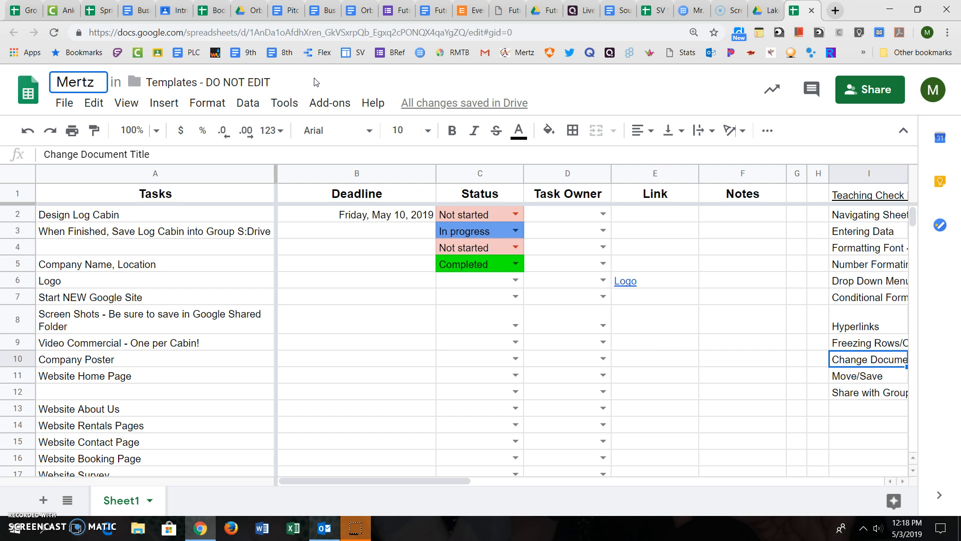
pyautogui.write('Projec')
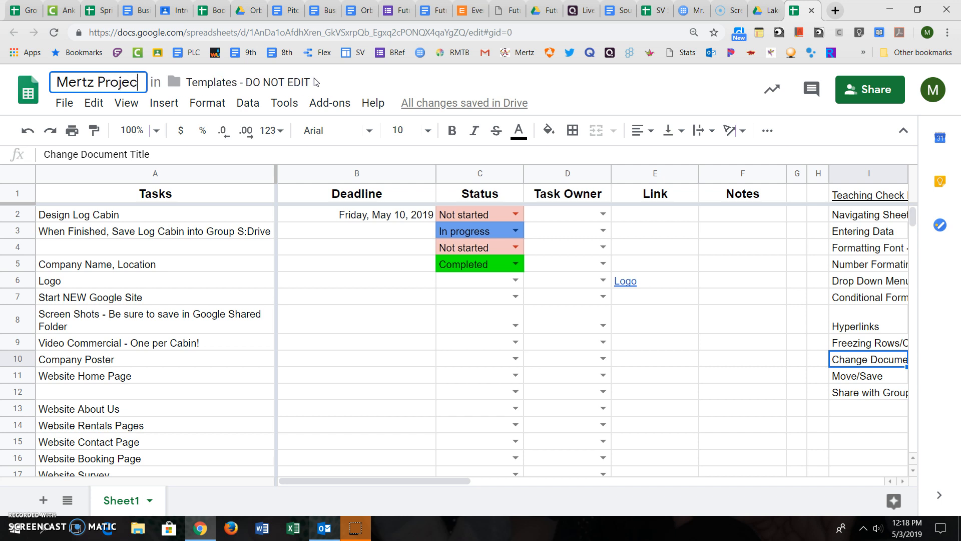
pyautogui.write('t Management Demo')
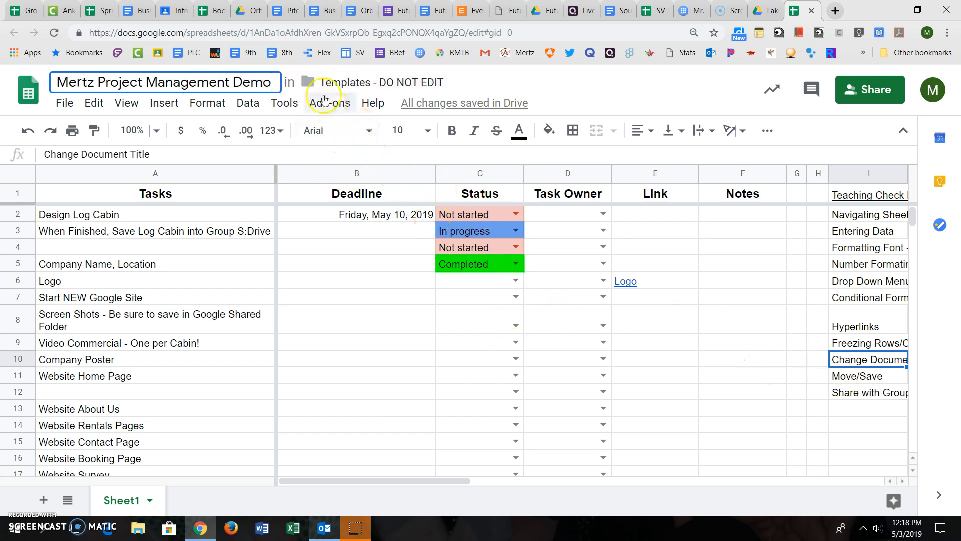
# Look through the possible destination folders for the spreadsheet, going up through Intro to Arc Q3 to Classroom, without moving the file
pyautogui.click(311, 83)
pyautogui.click(301, 118)
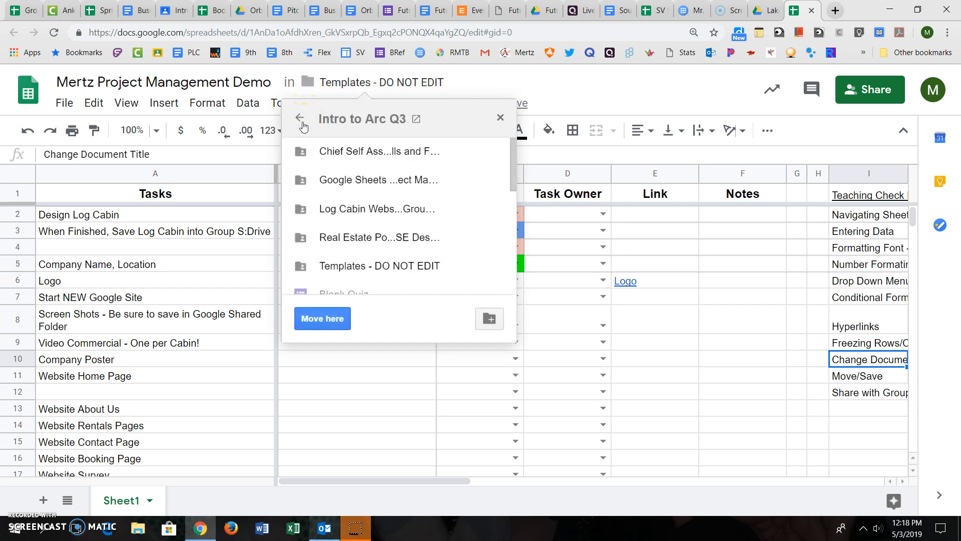
pyautogui.click(300, 118)
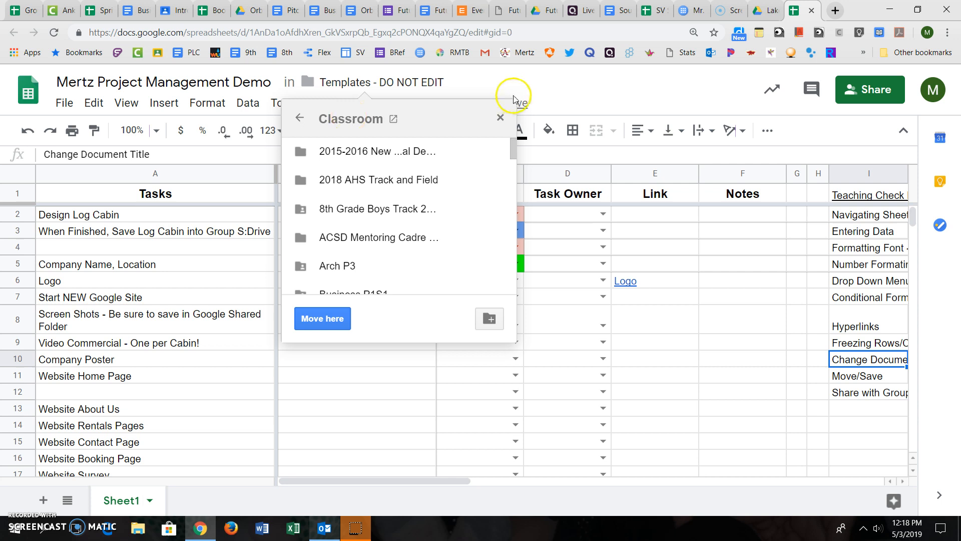
pyautogui.click(549, 89)
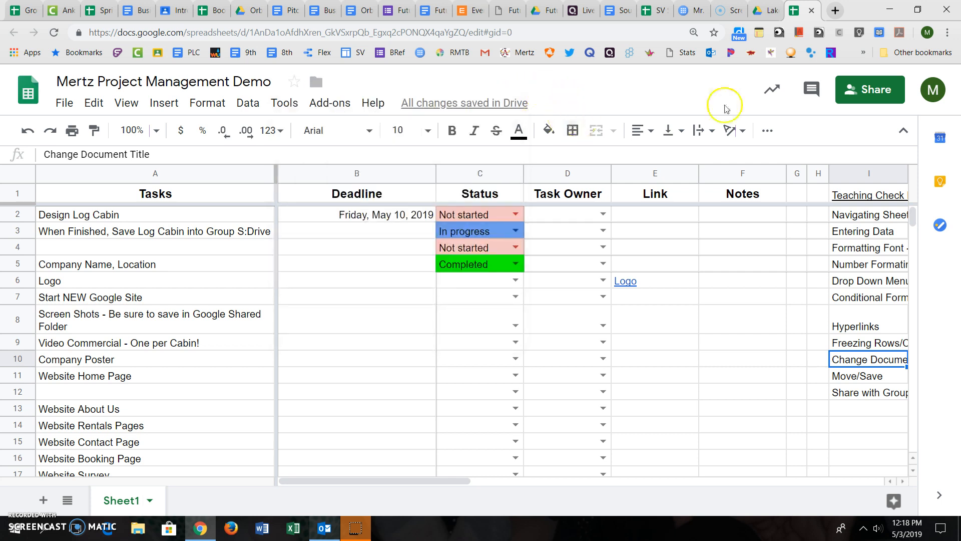
# View the spreadsheet's sharing settings and the field for adding people, and close them without inviting anyone
pyautogui.click(864, 94)
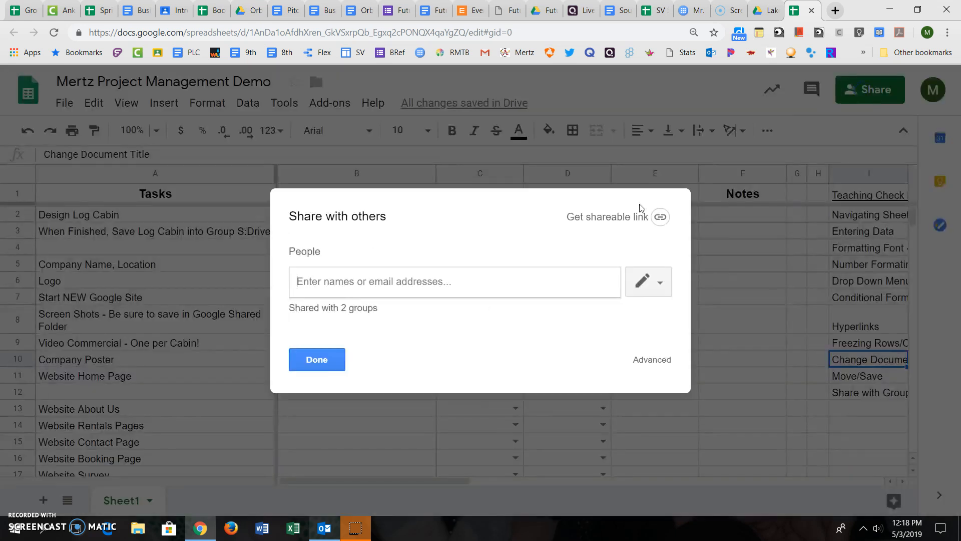
pyautogui.click(440, 283)
pyautogui.click(336, 364)
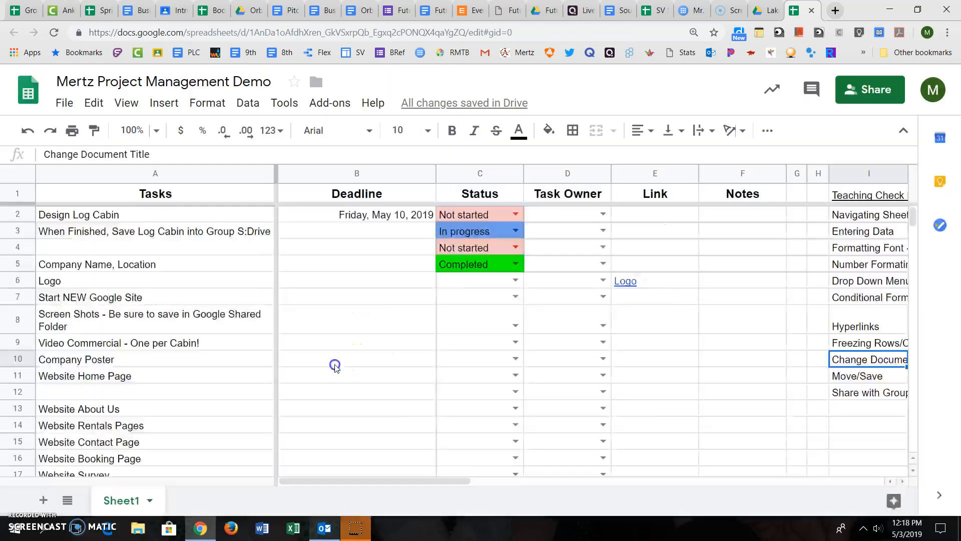
pyautogui.scroll(-1, 869, 364)
pyautogui.scroll(1, 868, 363)
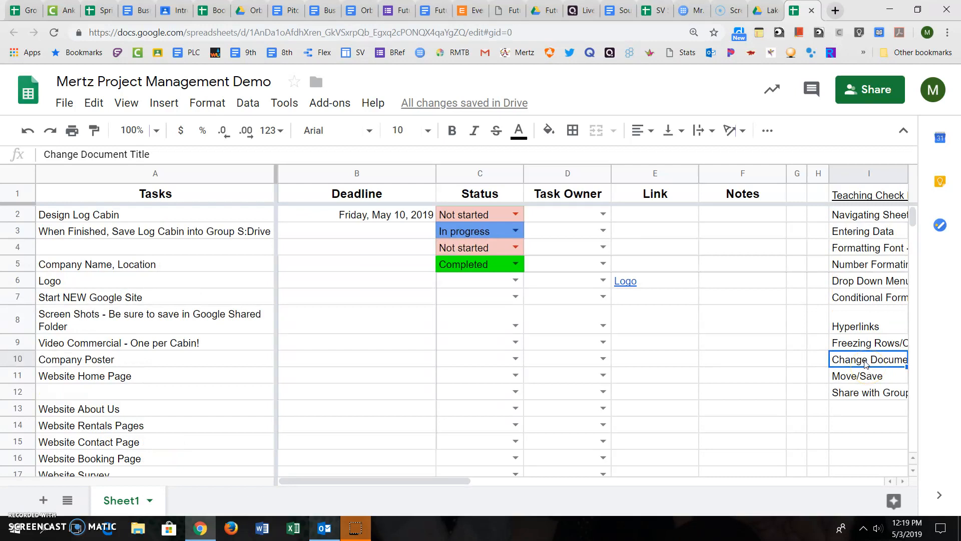
pyautogui.click(736, 219)
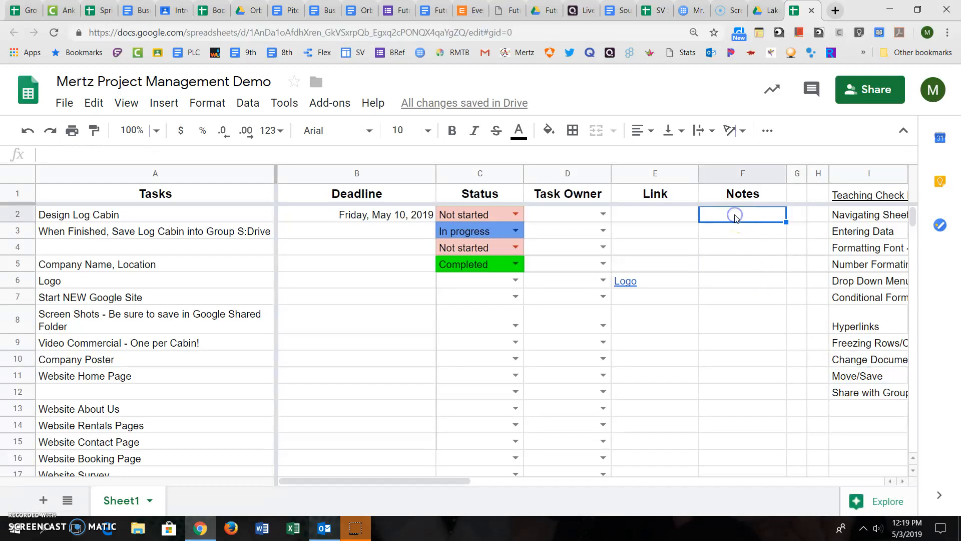